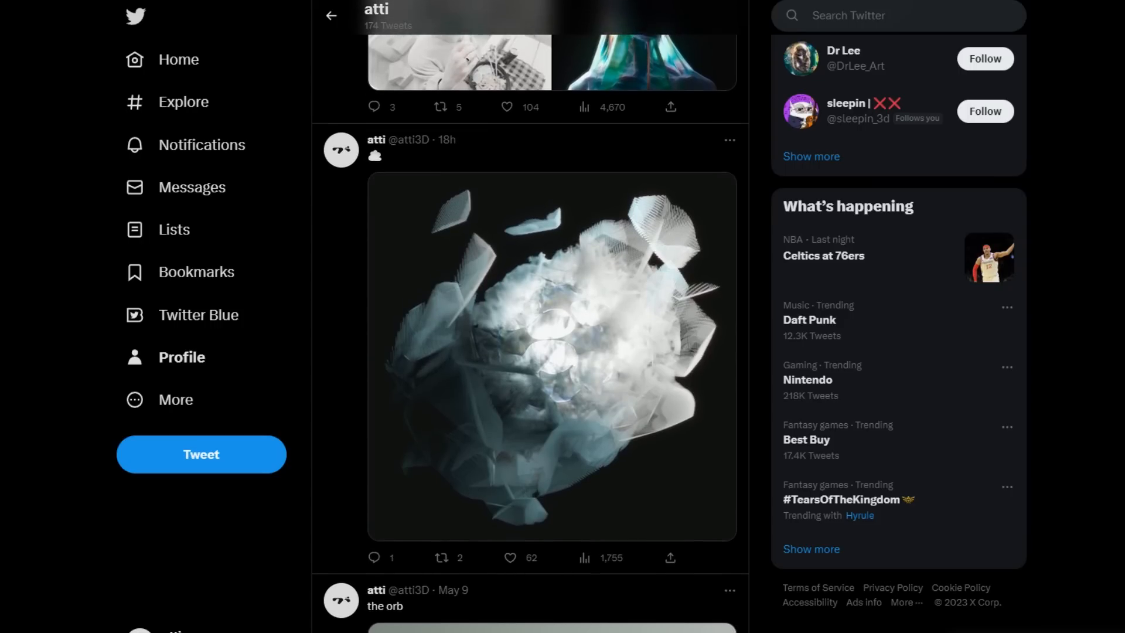
pyautogui.scroll(-2, 552, 328)
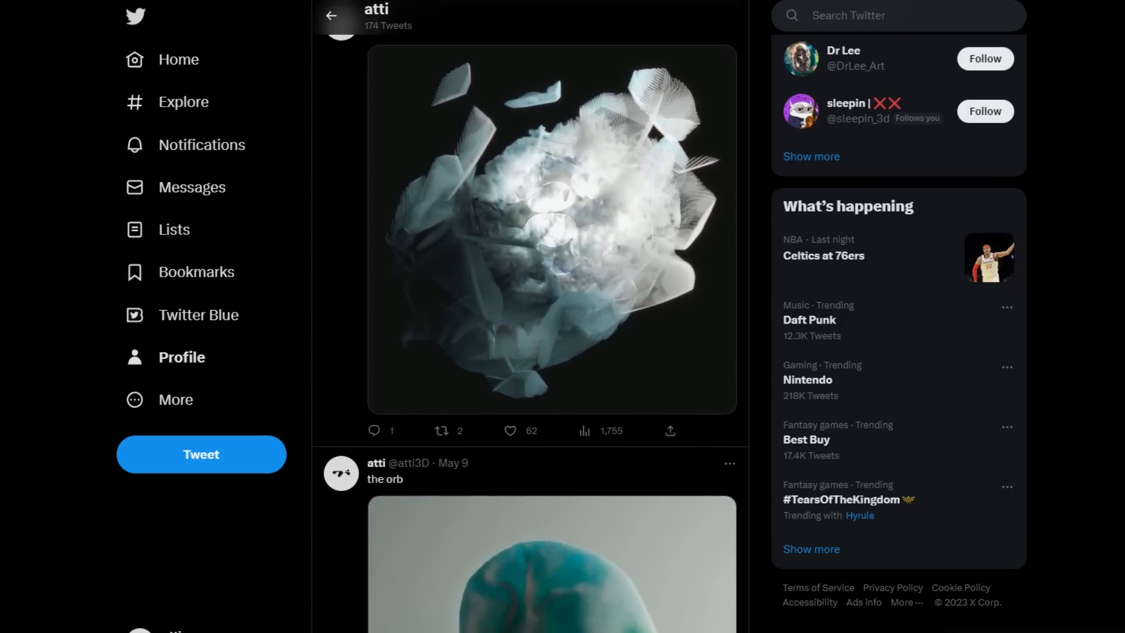
pyautogui.scroll(-2, 552, 328)
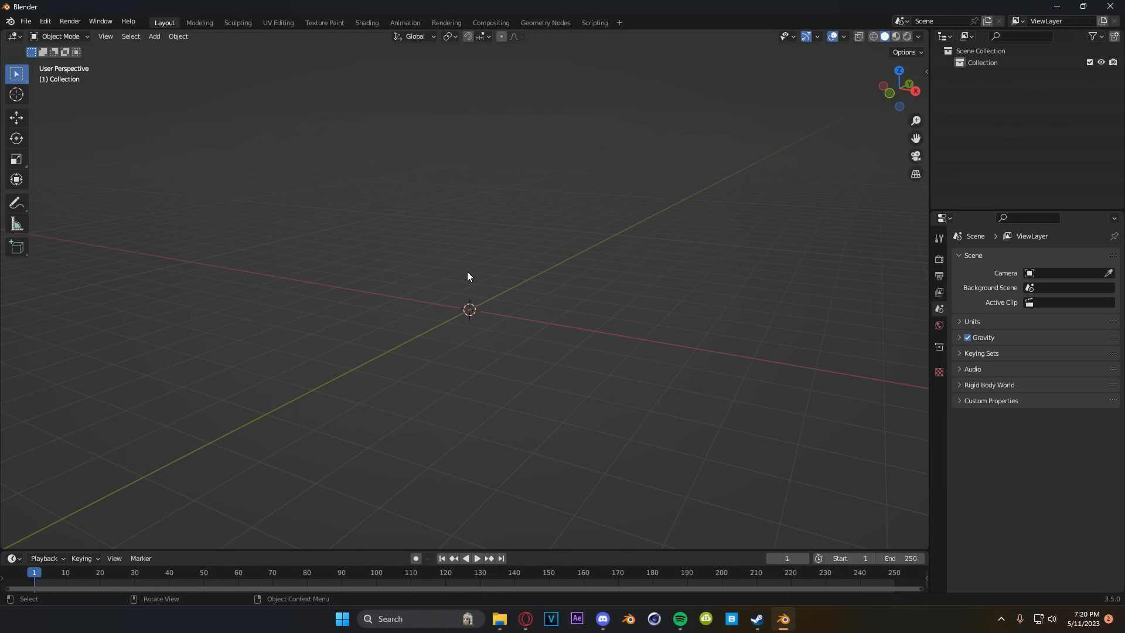
# - Check that the Add Mesh: Extra Objects and Add Mesh: Geodesic Domes add-ons are enabled in the preferences
pyautogui.click(45, 21)
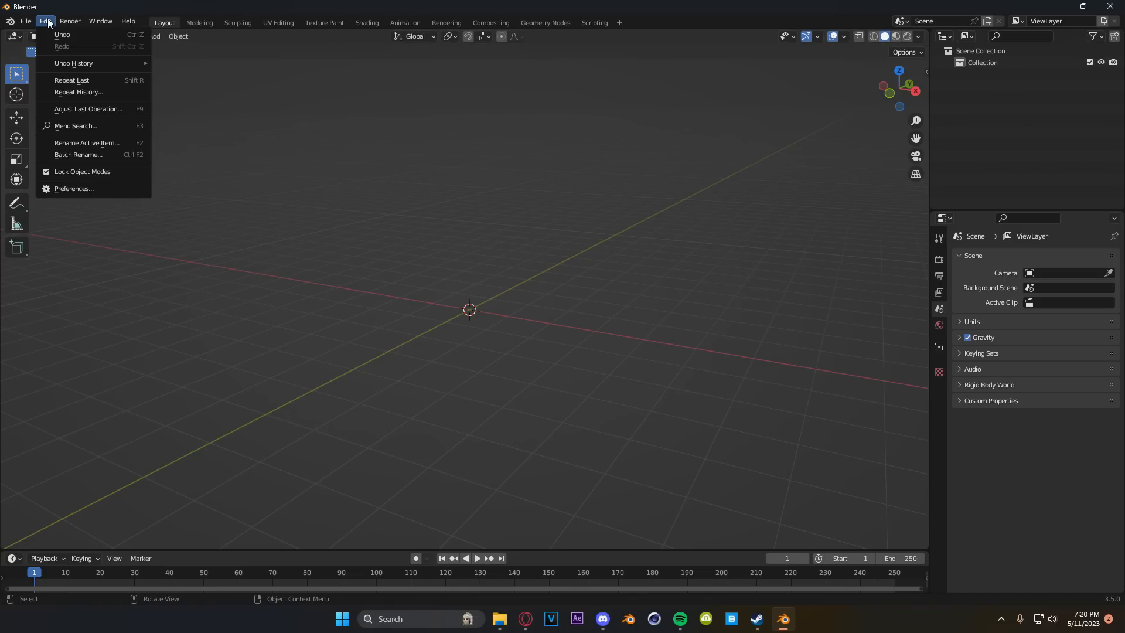
pyautogui.click(78, 191)
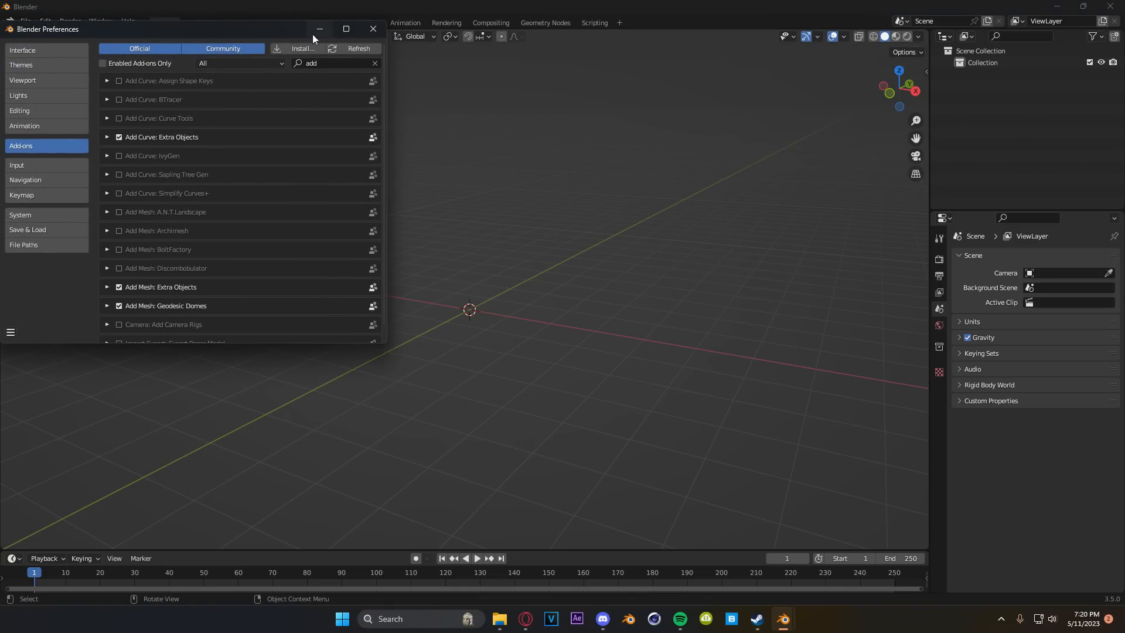
pyautogui.scroll(-1, 255, 248)
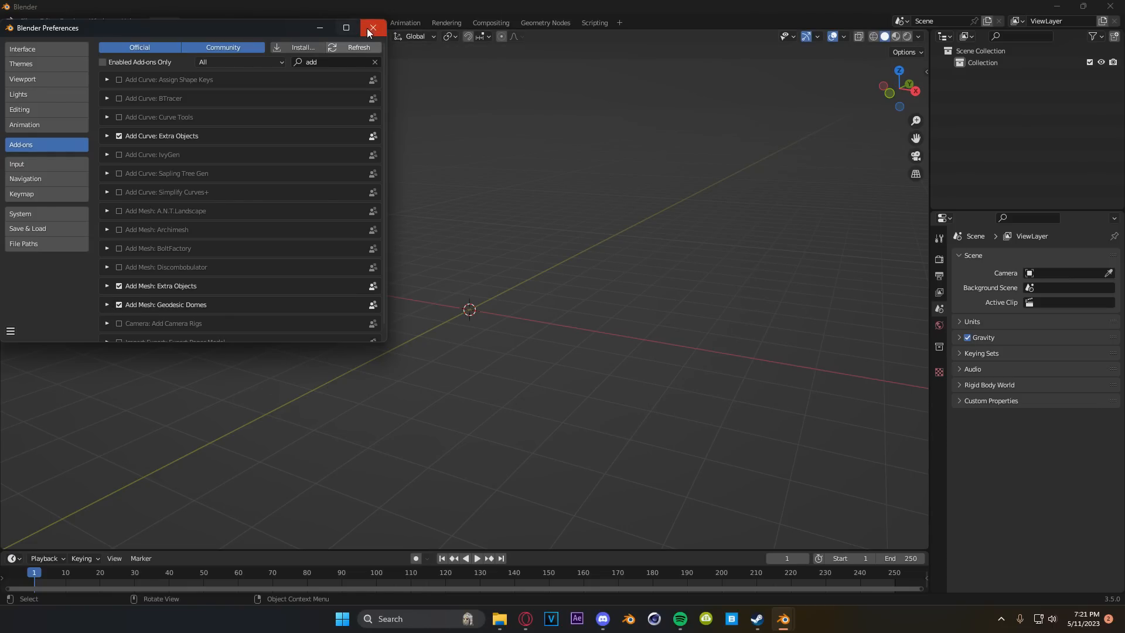
pyautogui.click(371, 29)
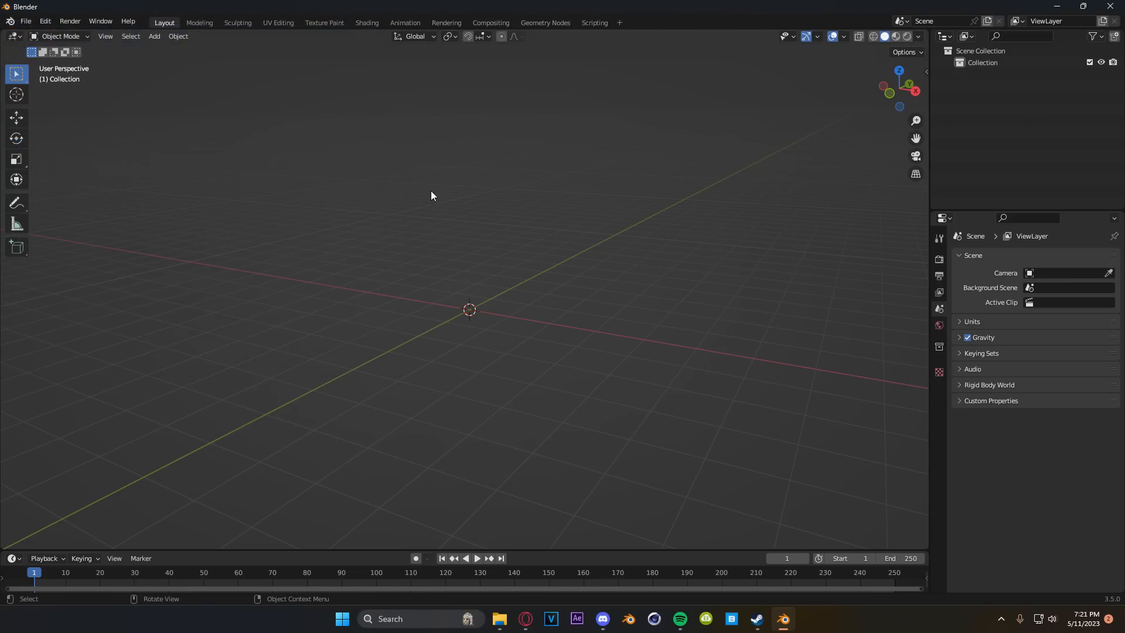
# - Add a geodesic dome mesh to the empty scene
pyautogui.hotkey('shift', 'a')
pyautogui.moveTo(430, 192)
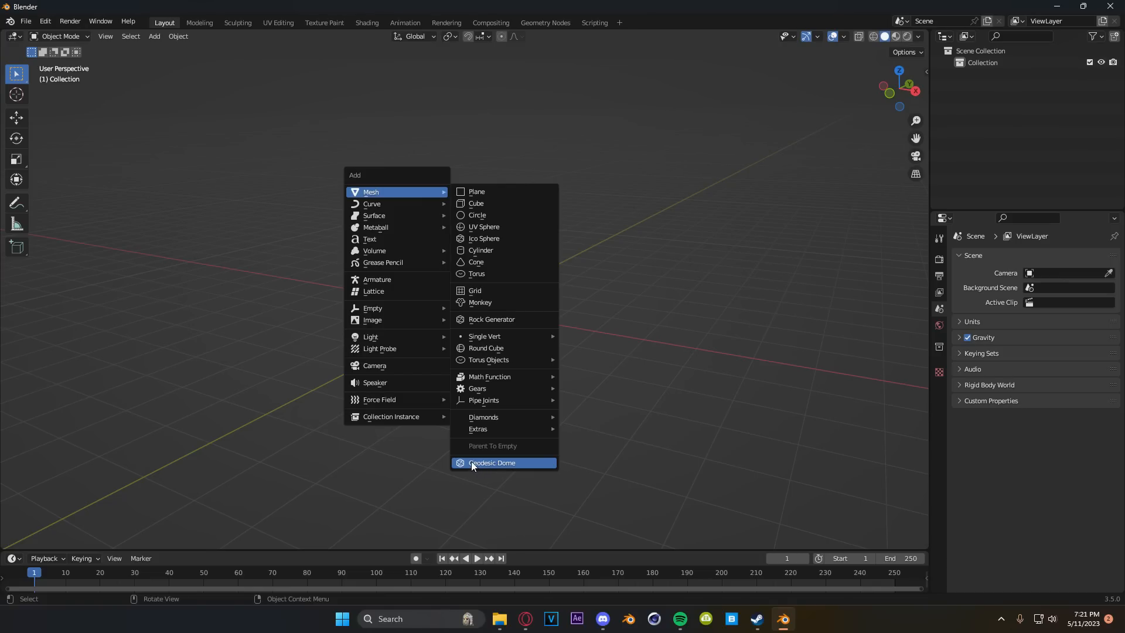
pyautogui.click(475, 464)
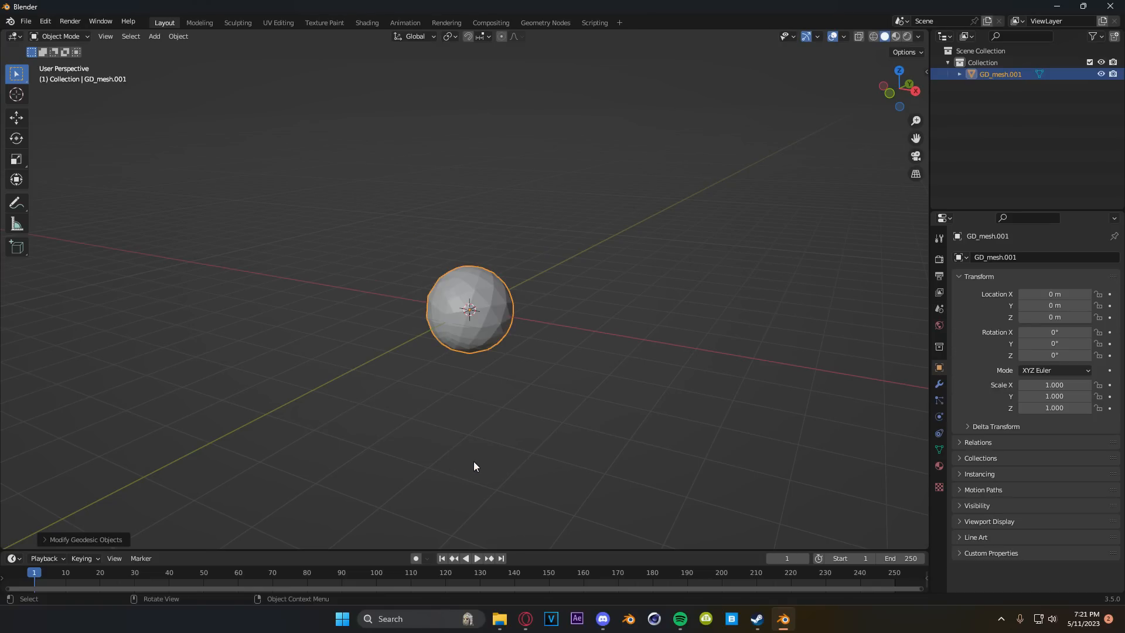
# - Set the geodesic dome's point orientation to EdgeUp and its frequency to 3
pyautogui.click(43, 539)
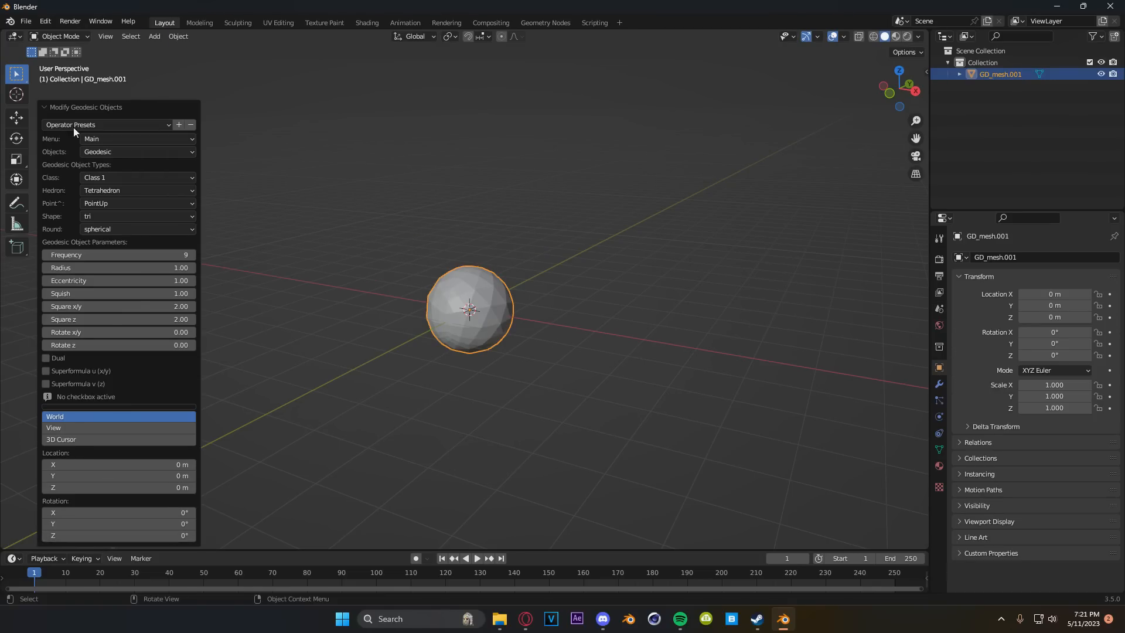
pyautogui.scroll(6, 483, 409)
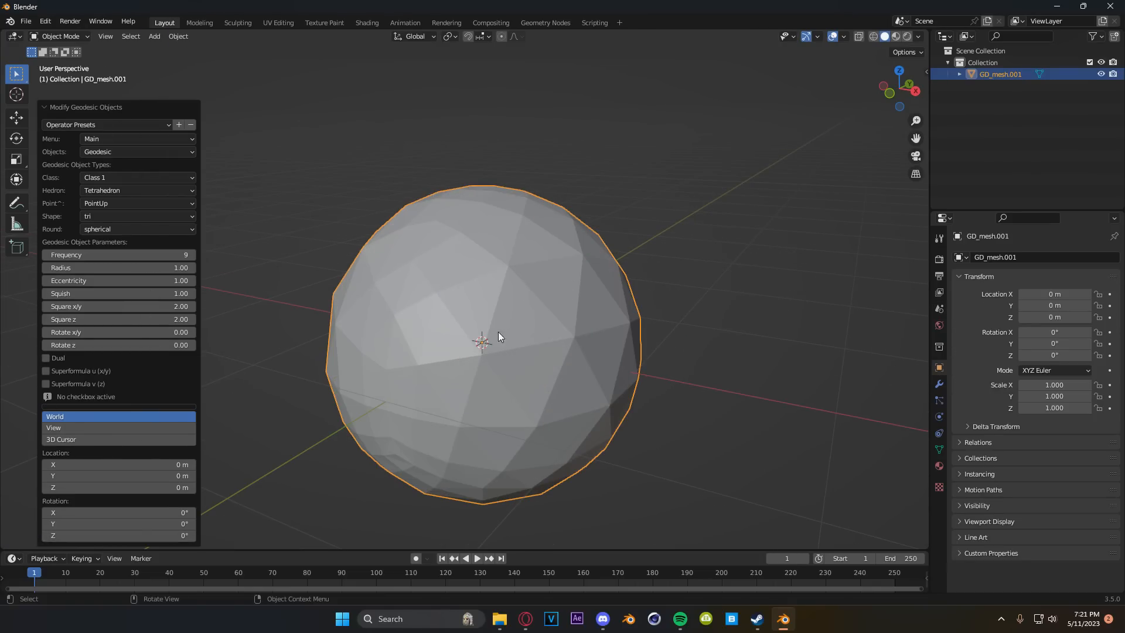
pyautogui.scroll(-2, 498, 332)
pyautogui.moveTo(480, 360); pyautogui.dragTo(451, 356, button='middle')
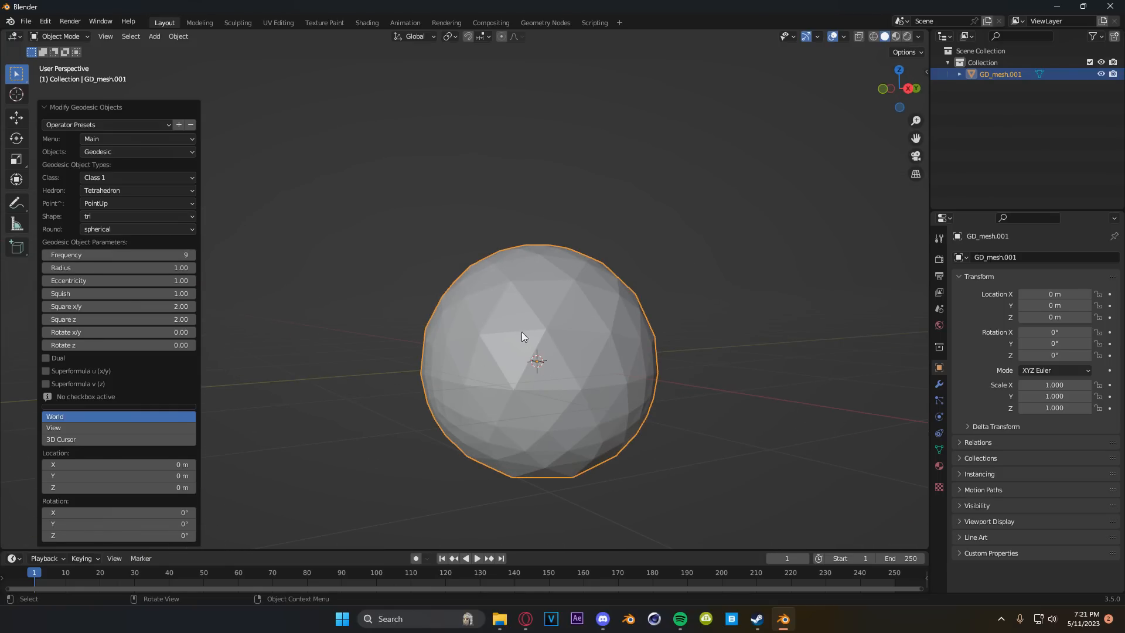
pyautogui.moveTo(517, 327); pyautogui.dragTo(512, 332, button='middle')
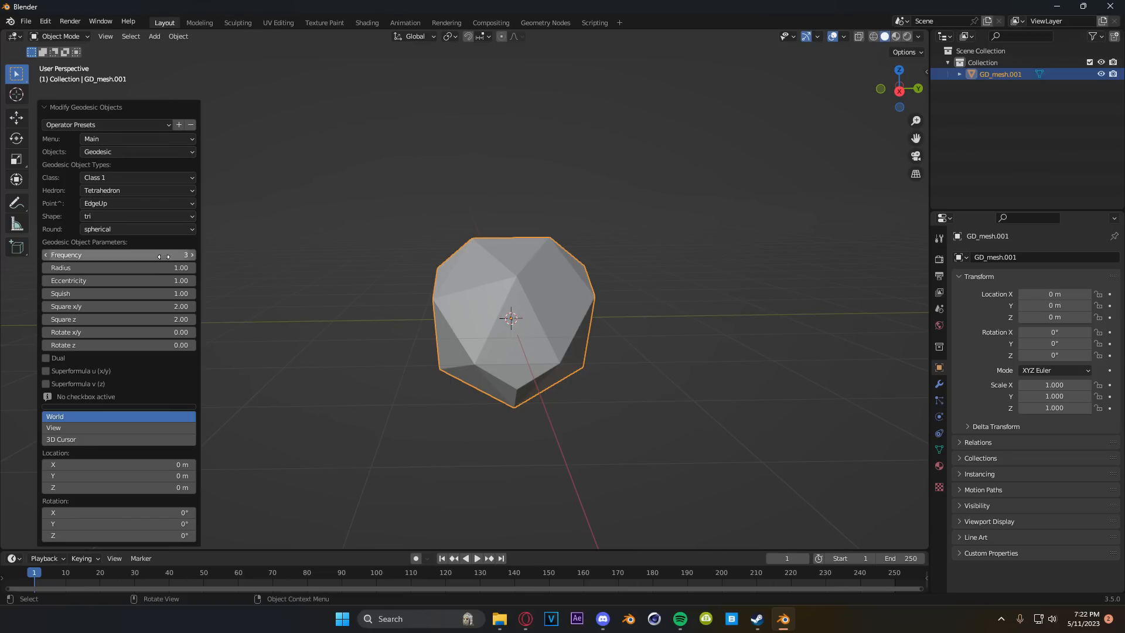
pyautogui.moveTo(527, 305); pyautogui.dragTo(375, 328, button='middle')
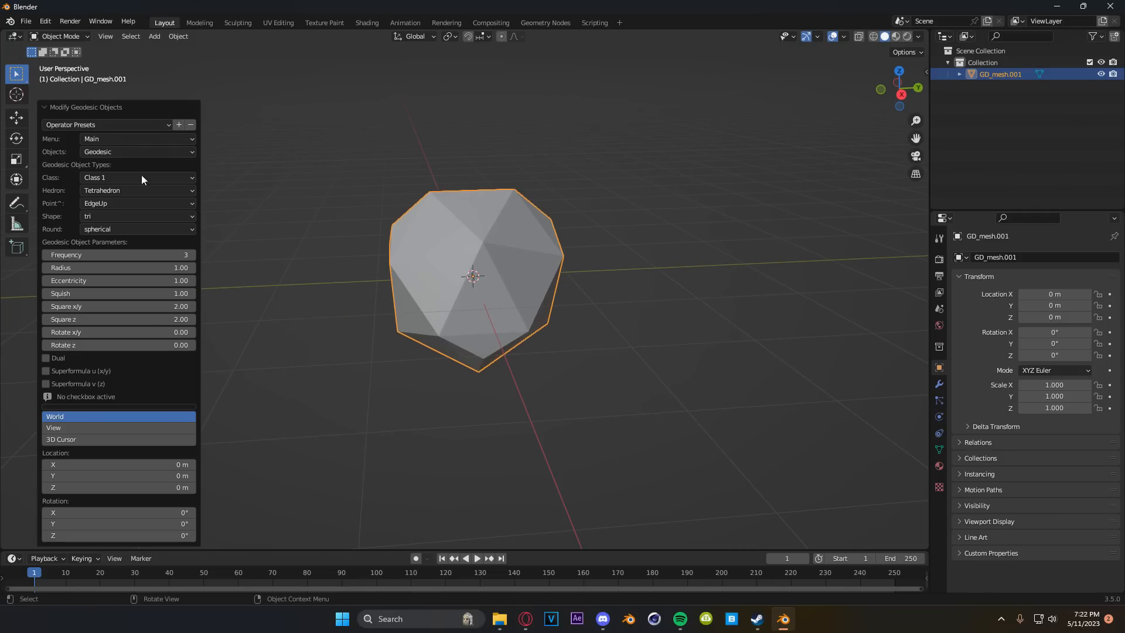
pyautogui.click(45, 107)
pyautogui.click(673, 262)
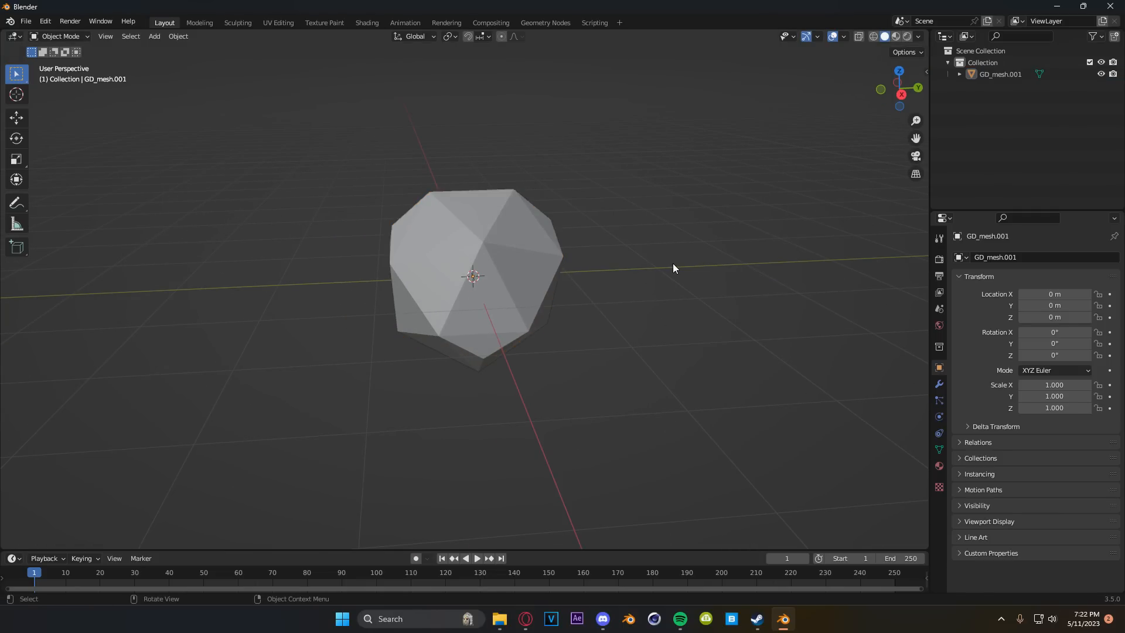
# - Scale the geodesic mesh up uniformly by a factor of about 2.28
pyautogui.press('s')
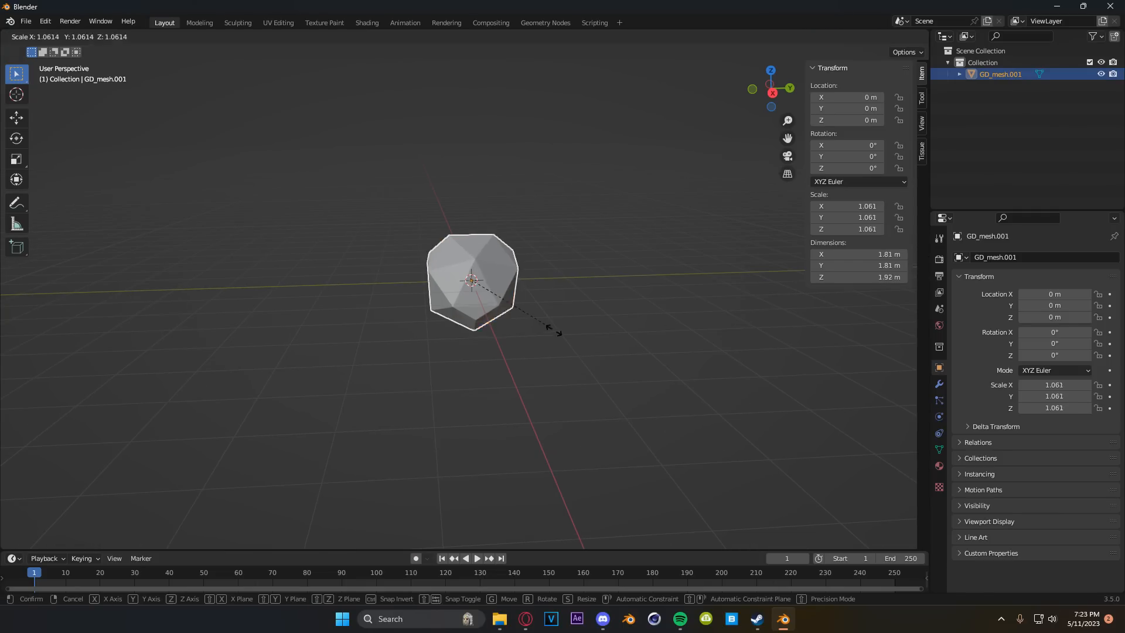
pyautogui.click(635, 401)
pyautogui.scroll(-5, 532, 352)
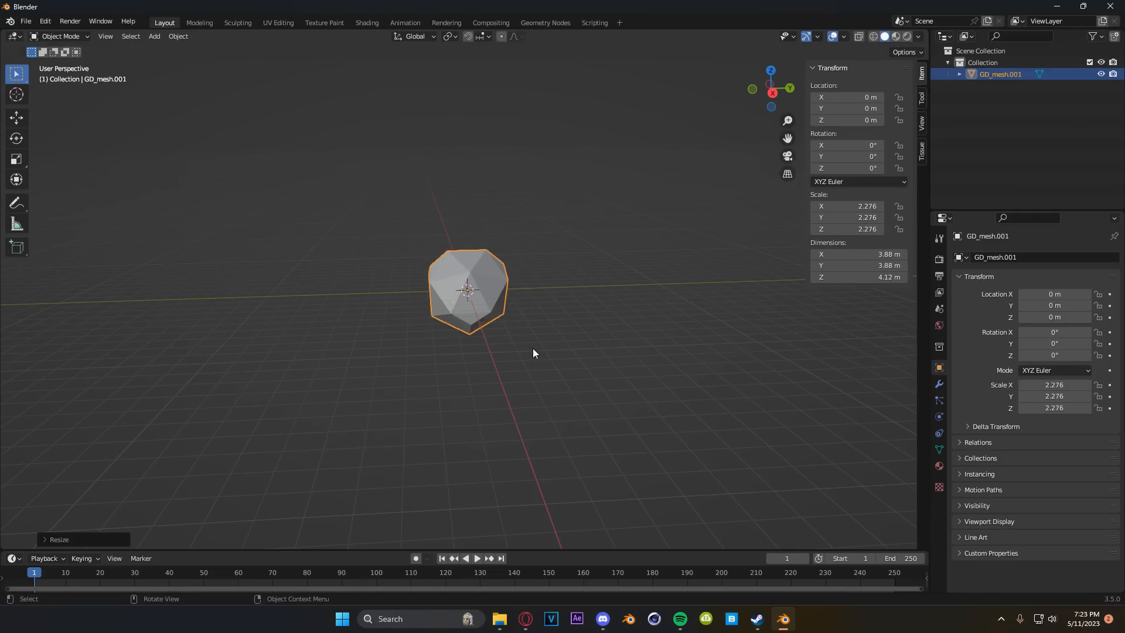
# - Duplicate the geodesic mesh and move the copy along one axis, well clear of the original
pyautogui.hotkey('shift', 'd')
pyautogui.rightClick(526, 343)
pyautogui.click(18, 118)
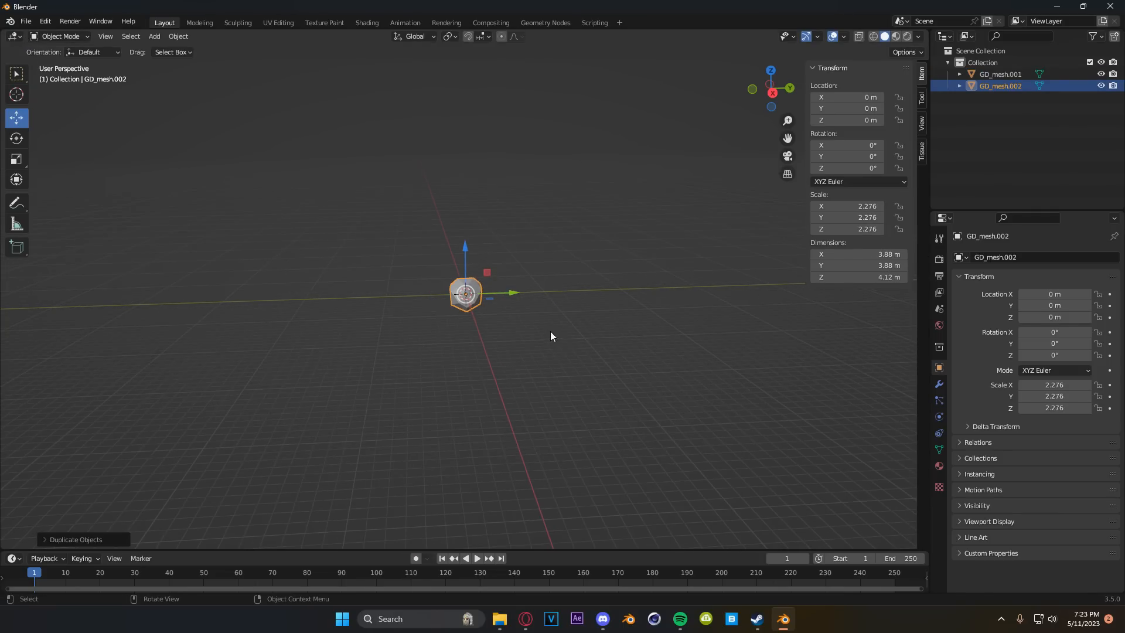
pyautogui.moveTo(554, 332); pyautogui.dragTo(431, 294, button='middle')
pyautogui.moveTo(397, 291); pyautogui.dragTo(847, 307)
# - Give the original geodesic mesh a Wireframe modifier and a Solidify modifier with a thickness of -0.1 m
pyautogui.scroll(9, 452, 307)
pyautogui.keyDown('shift'); pyautogui.moveTo(374, 292); pyautogui.dragTo(463, 330, button='middle'); pyautogui.keyUp('shift')
pyautogui.press('n')
pyautogui.click(483, 312)
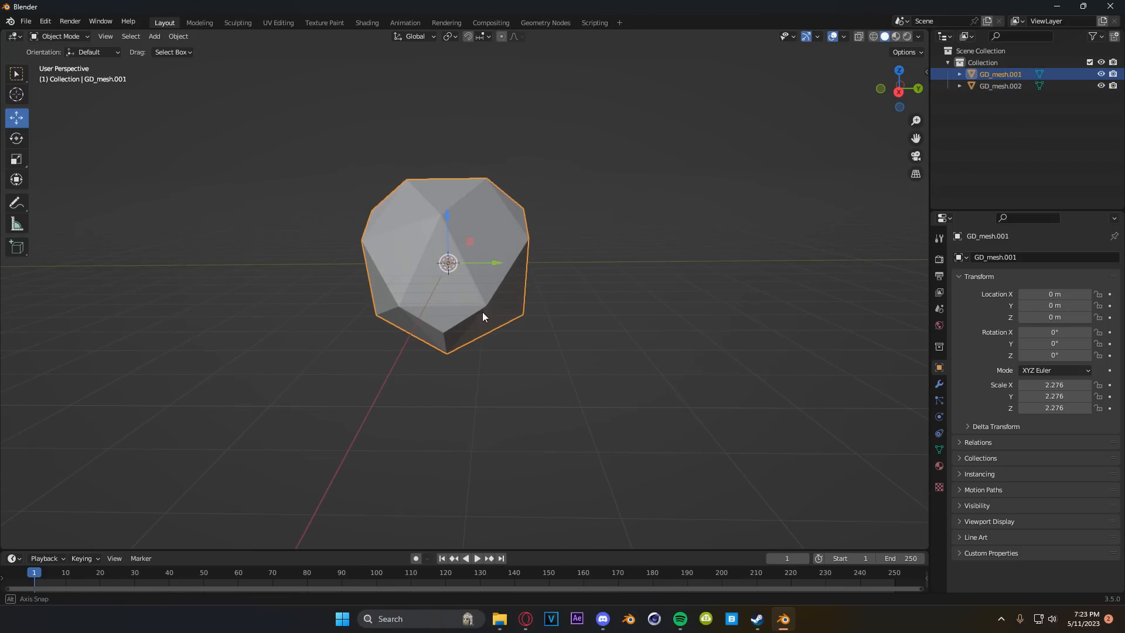
pyautogui.click(940, 384)
pyautogui.click(990, 257)
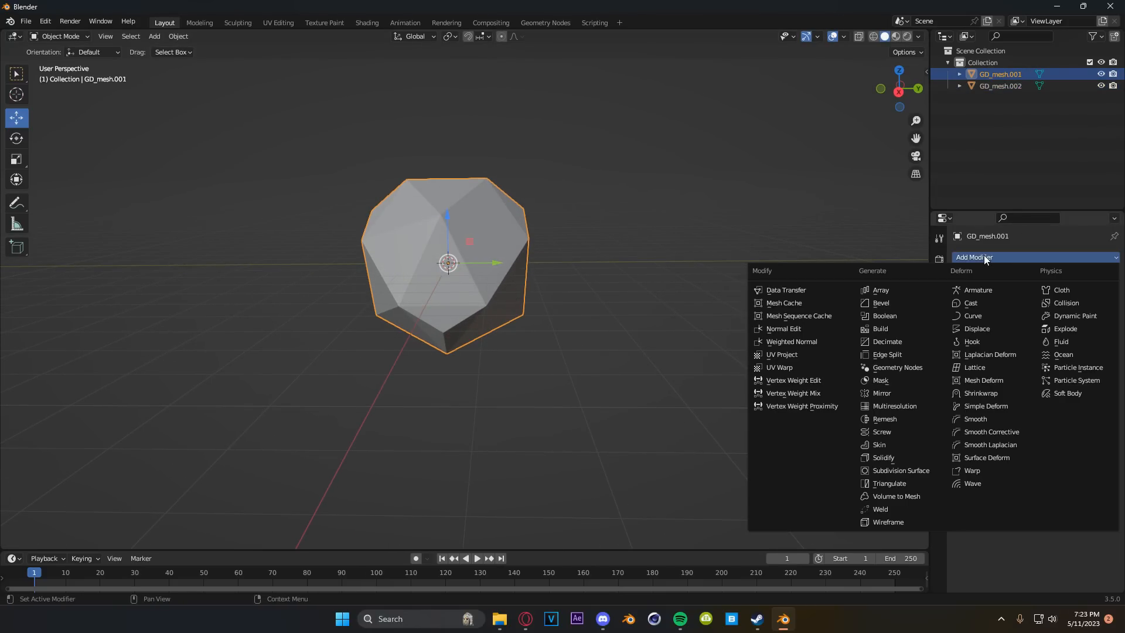
pyautogui.click(905, 520)
pyautogui.scroll(4, 504, 328)
pyautogui.moveTo(483, 327); pyautogui.dragTo(480, 393, button='middle')
pyautogui.moveTo(683, 437); pyautogui.dragTo(733, 430, button='middle')
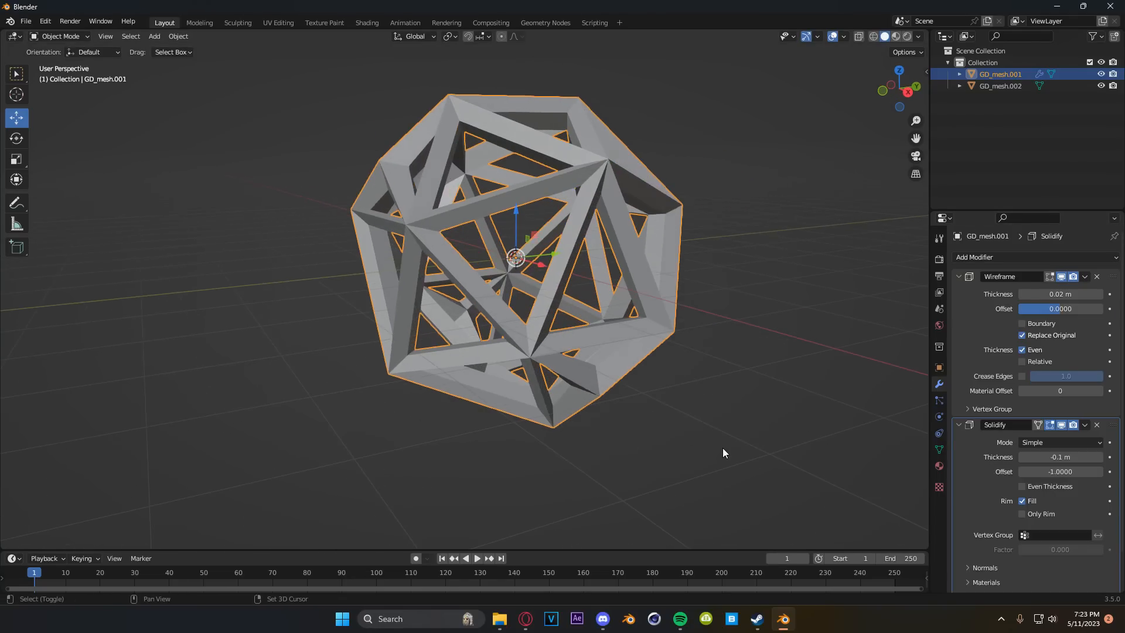
# - Fine-tune the Solidify thickness of the wireframe cage
pyautogui.scroll(2, 722, 450)
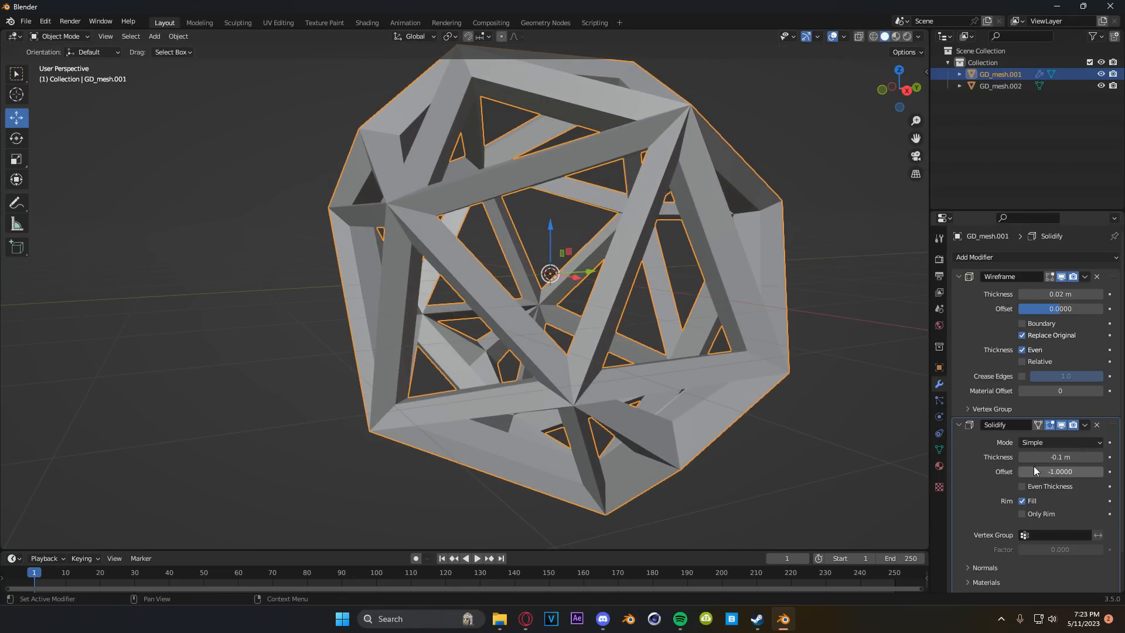
pyautogui.moveTo(732, 398); pyautogui.dragTo(651, 405, button='middle')
pyautogui.moveTo(591, 363); pyautogui.dragTo(598, 367, button='middle')
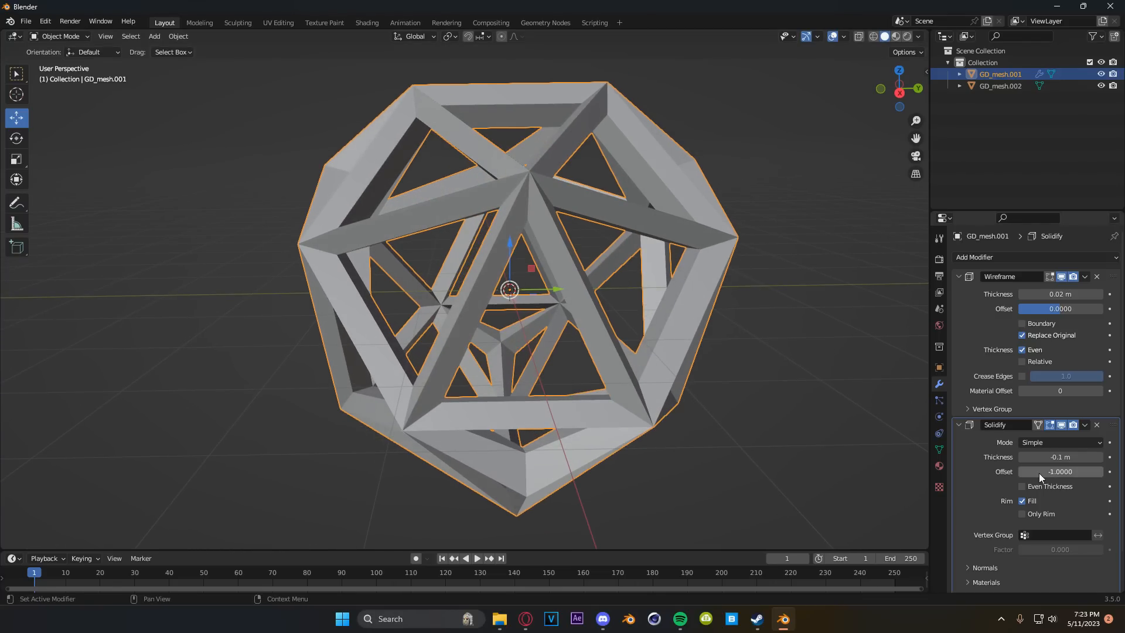
pyautogui.moveTo(1061, 457)
pyautogui.mouseDown()
pyautogui.moveTo(1102, 458)
pyautogui.moveTo(1037, 457)
pyautogui.moveTo(1057, 457)
pyautogui.mouseUp()
pyautogui.moveTo(610, 310); pyautogui.dragTo(629, 349, button='middle')
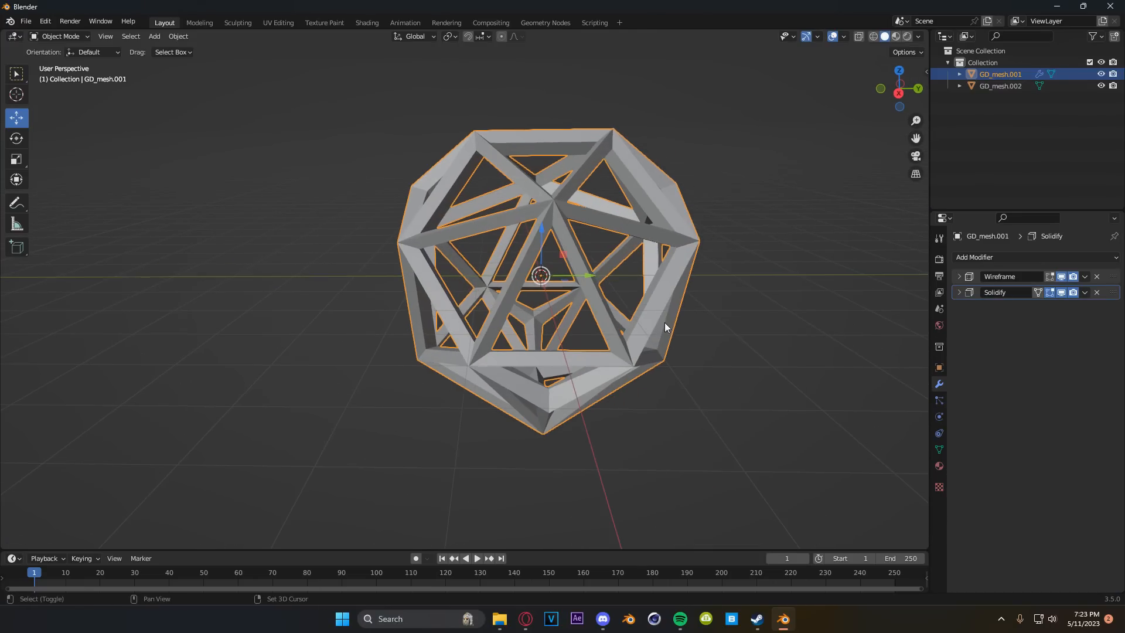
# - Apply the Wireframe and Solidify modifiers to the original geodesic mesh
pyautogui.click(1085, 278)
pyautogui.click(1049, 292)
pyautogui.click(1085, 277)
pyautogui.click(1056, 289)
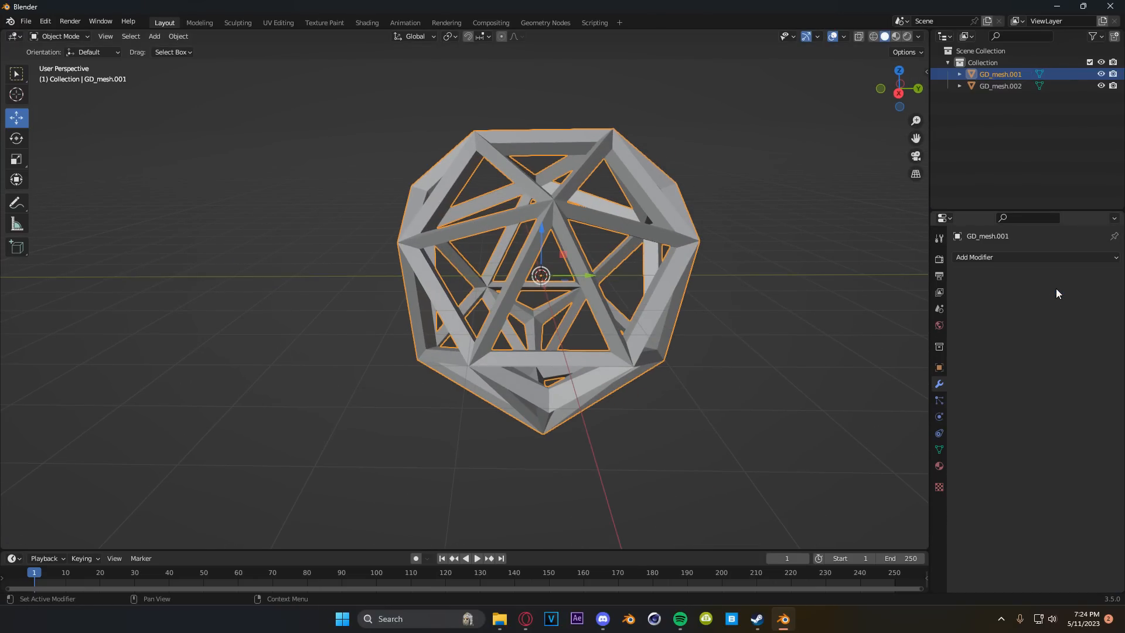
# - Switch to the Sculpting workspace and remesh the wireframe cage with a voxel size of 0.07 m
pyautogui.click(238, 23)
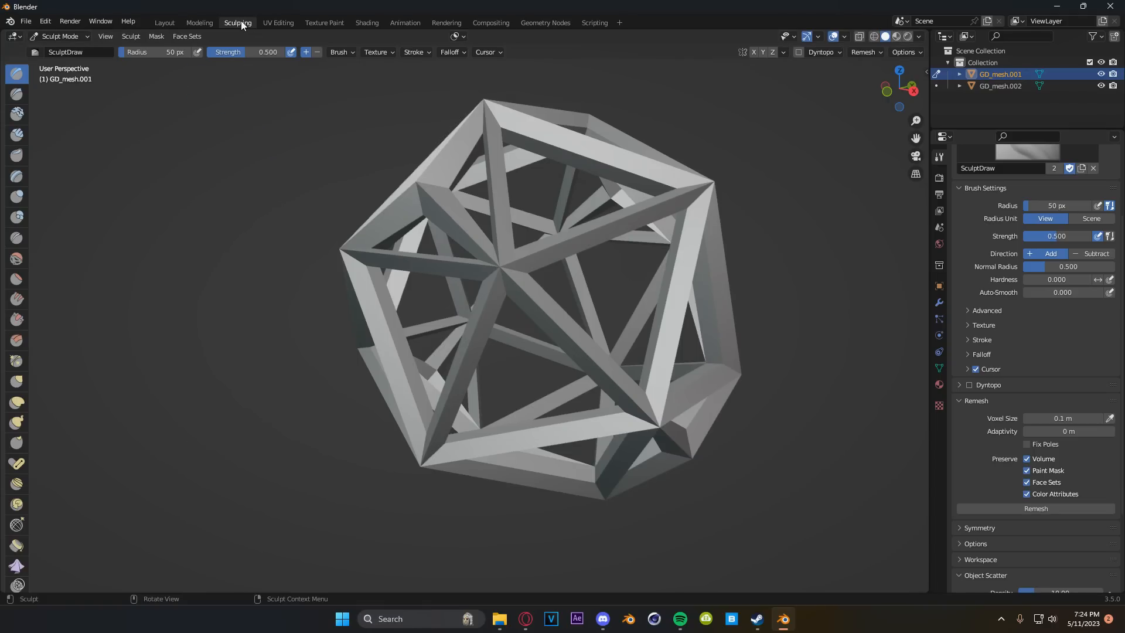
pyautogui.moveTo(561, 337); pyautogui.dragTo(546, 339, button='middle')
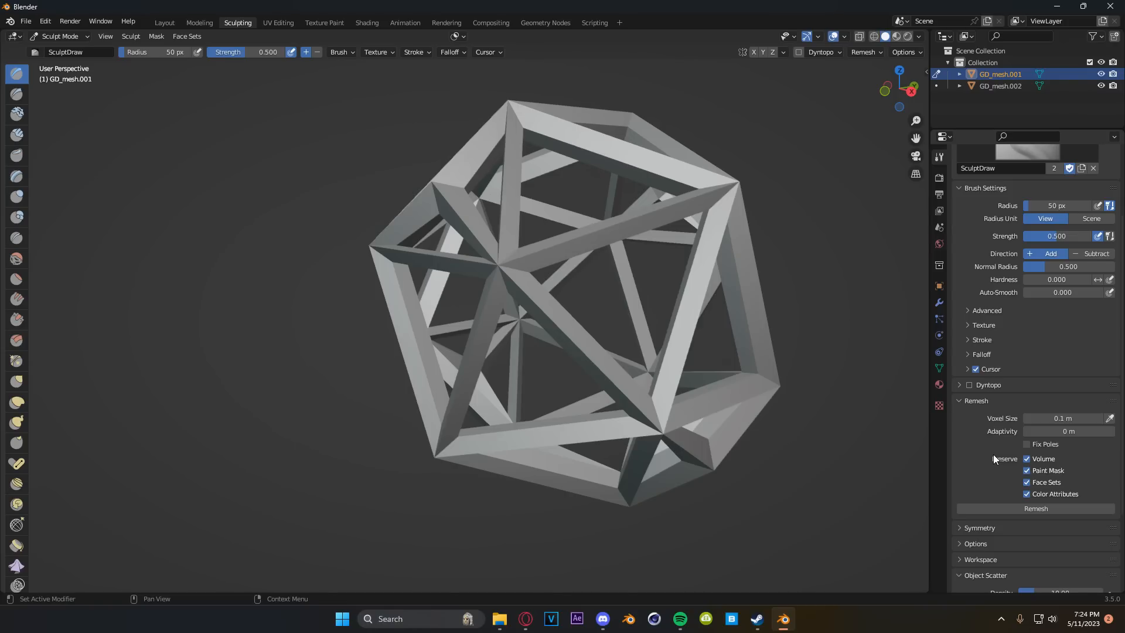
pyautogui.moveTo(809, 412); pyautogui.dragTo(615, 377, button='middle')
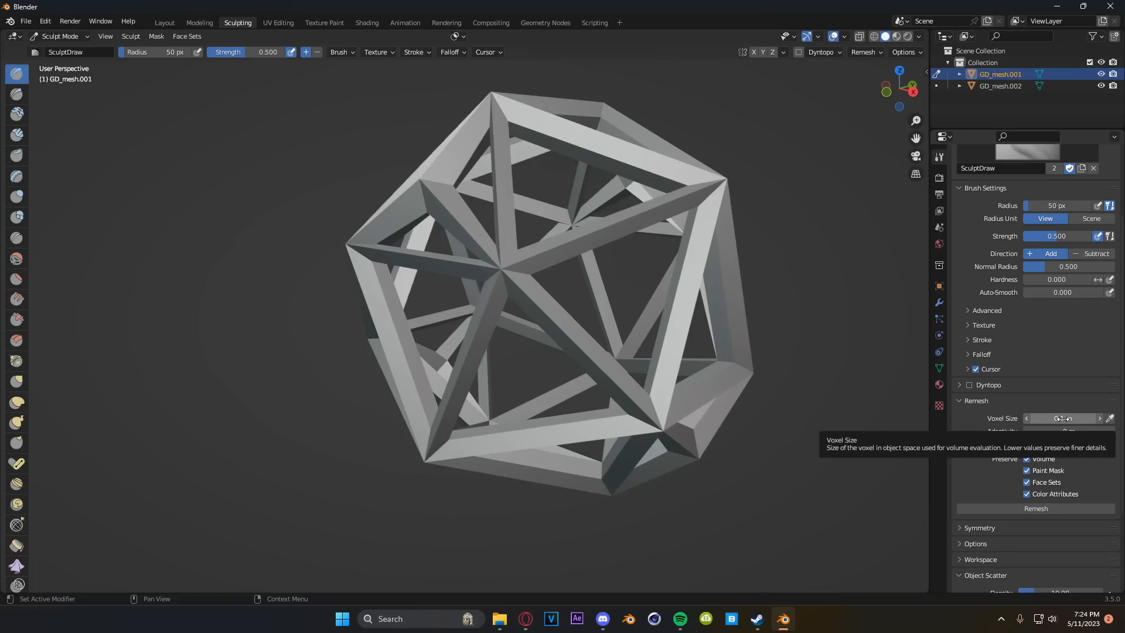
pyautogui.moveTo(791, 410); pyautogui.dragTo(621, 389, button='middle')
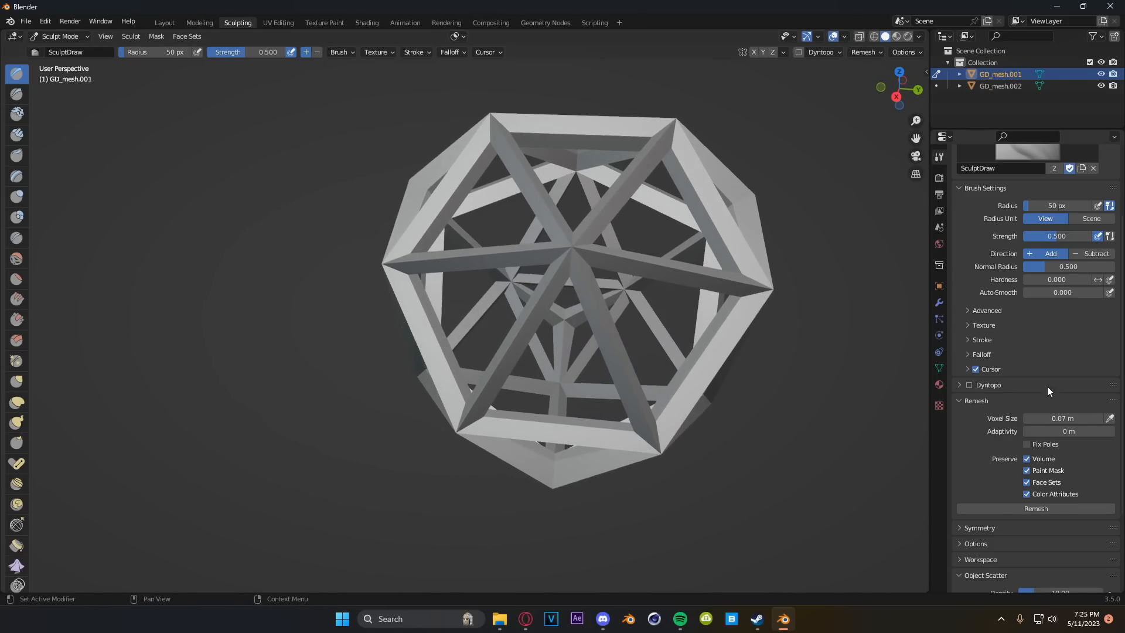
pyautogui.click(1029, 508)
# - Remesh the cage more finely with a voxel size of 0.03 m
pyautogui.moveTo(674, 293); pyautogui.dragTo(568, 345, button='middle')
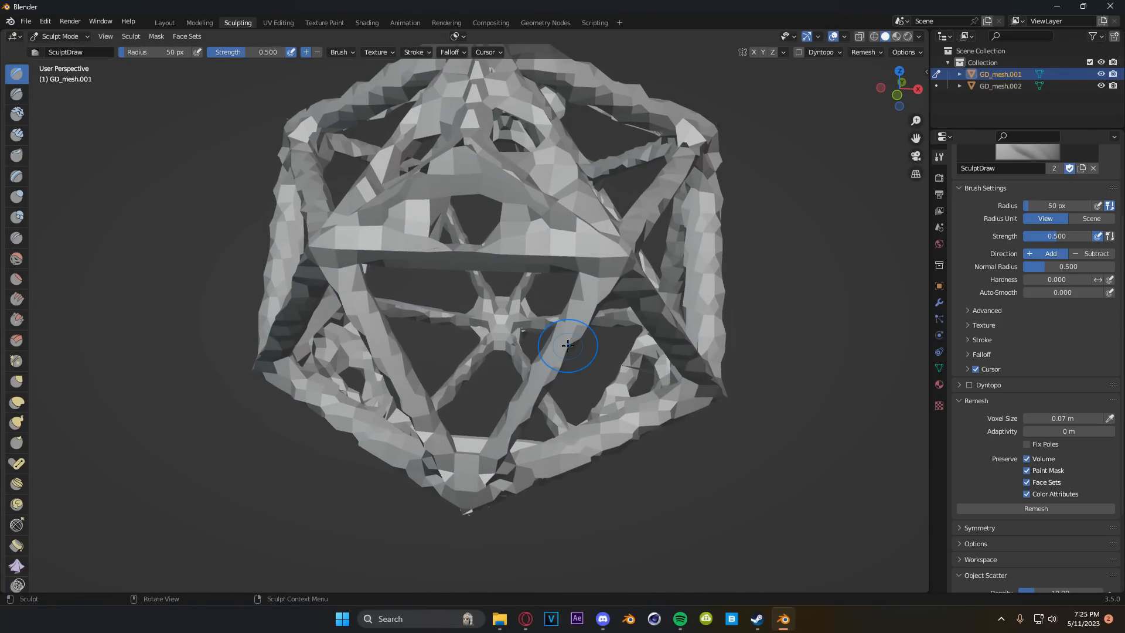
pyautogui.moveTo(610, 354); pyautogui.dragTo(515, 311, button='middle')
pyautogui.keyDown('shift'); pyautogui.moveTo(656, 394); pyautogui.dragTo(656, 241, button='middle'); pyautogui.keyUp('shift')
pyautogui.scroll(3, 598, 294)
pyautogui.moveTo(680, 223)
pyautogui.keyDown('shift'); pyautogui.mouseDown(button='middle')
pyautogui.moveTo(499, 284)
pyautogui.moveTo(414, 245)
pyautogui.moveTo(521, 364)
pyautogui.moveTo(477, 263)
pyautogui.moveTo(515, 272)
pyautogui.moveTo(483, 304)
pyautogui.moveTo(469, 251)
pyautogui.moveTo(484, 240)
pyautogui.mouseUp(button='middle'); pyautogui.keyUp('shift')
pyautogui.scroll(-4, 477, 264)
pyautogui.scroll(3, 484, 304)
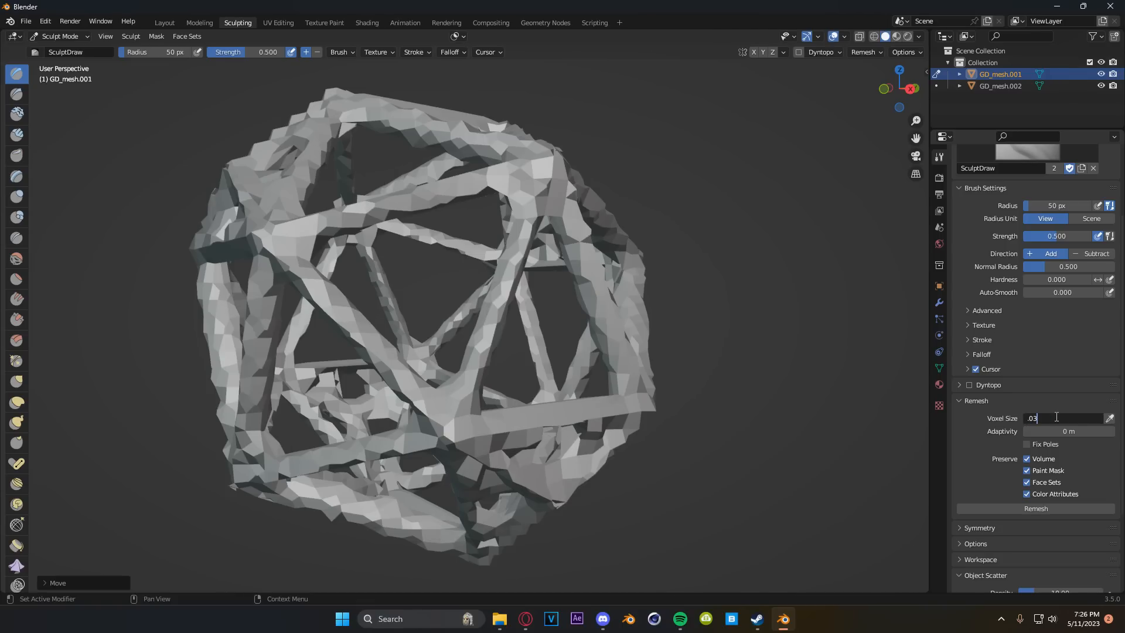
pyautogui.press('Return')
pyautogui.click(1036, 508)
# - Save the project as tut.blend in the tutu folder
pyautogui.moveTo(703, 434); pyautogui.dragTo(691, 252, button='middle')
pyautogui.scroll(-4, 516, 351)
pyautogui.scroll(4, 550, 337)
pyautogui.hotkey('ctrl', 'shift', 's')
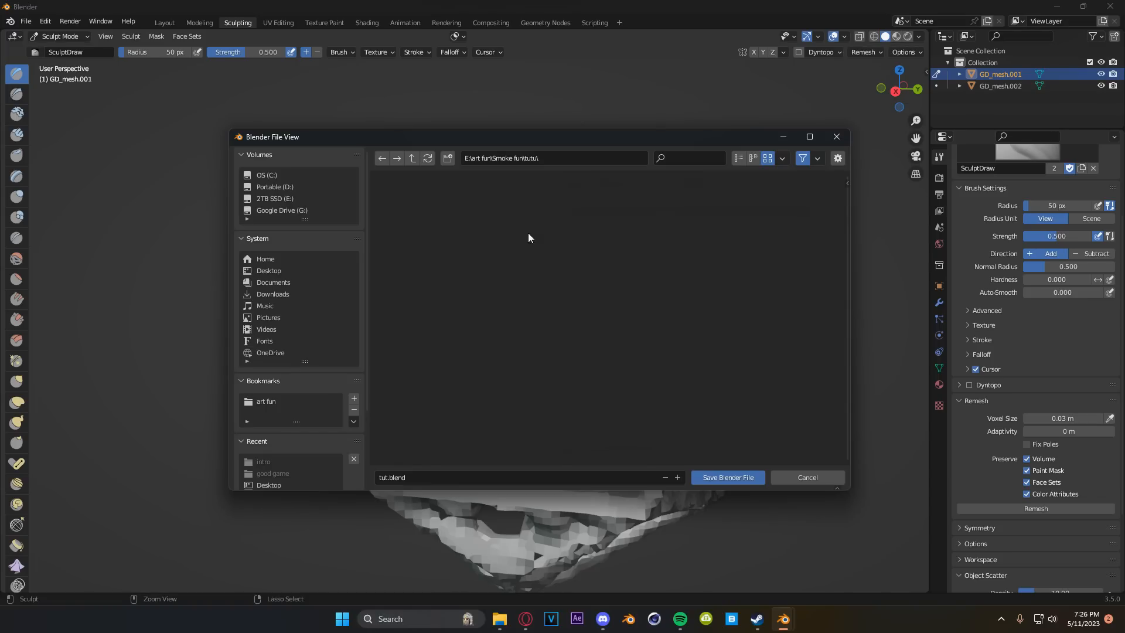
pyautogui.click(728, 477)
# - Enable Dyntopo for the cage and set its detailing method to Constant Detail
pyautogui.moveTo(557, 211); pyautogui.dragTo(490, 377, button='middle')
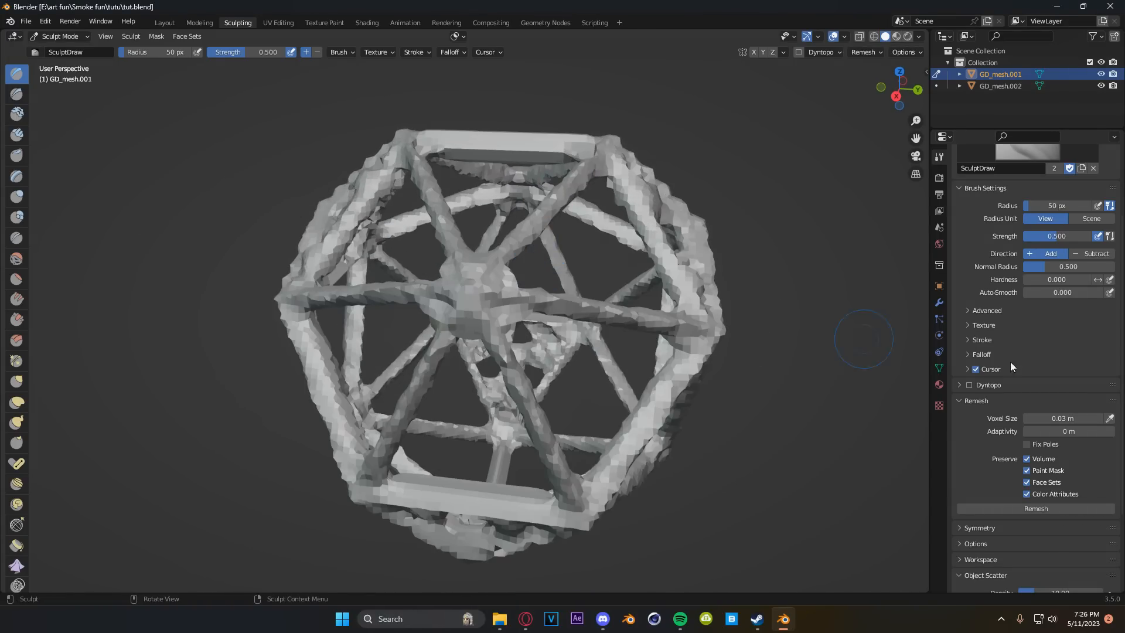
pyautogui.click(963, 385)
pyautogui.click(969, 385)
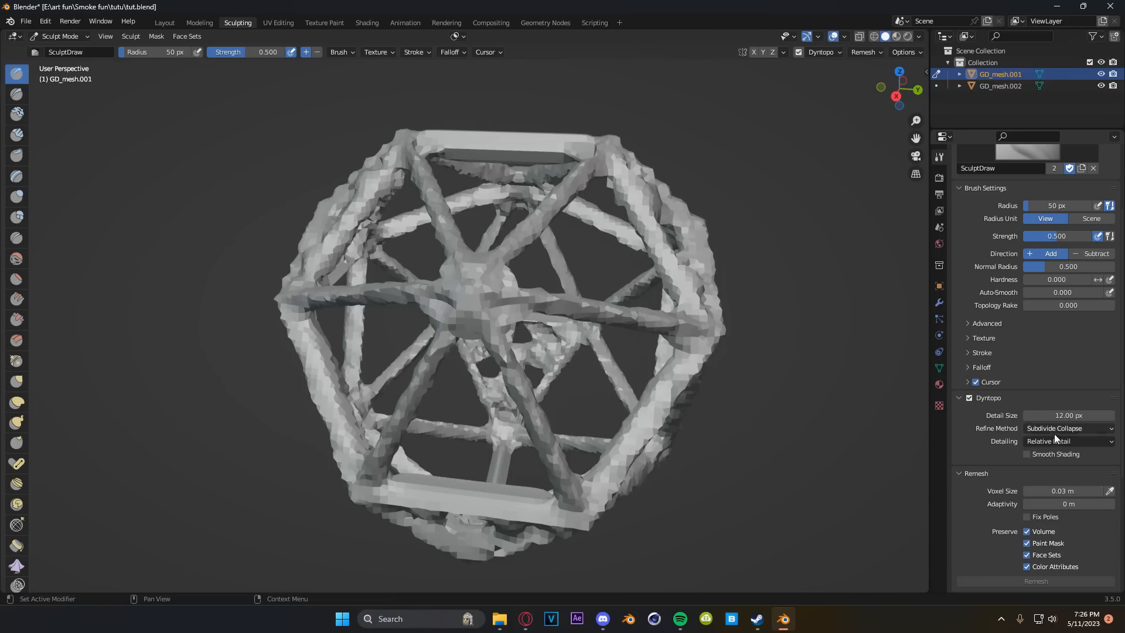
pyautogui.click(1081, 439)
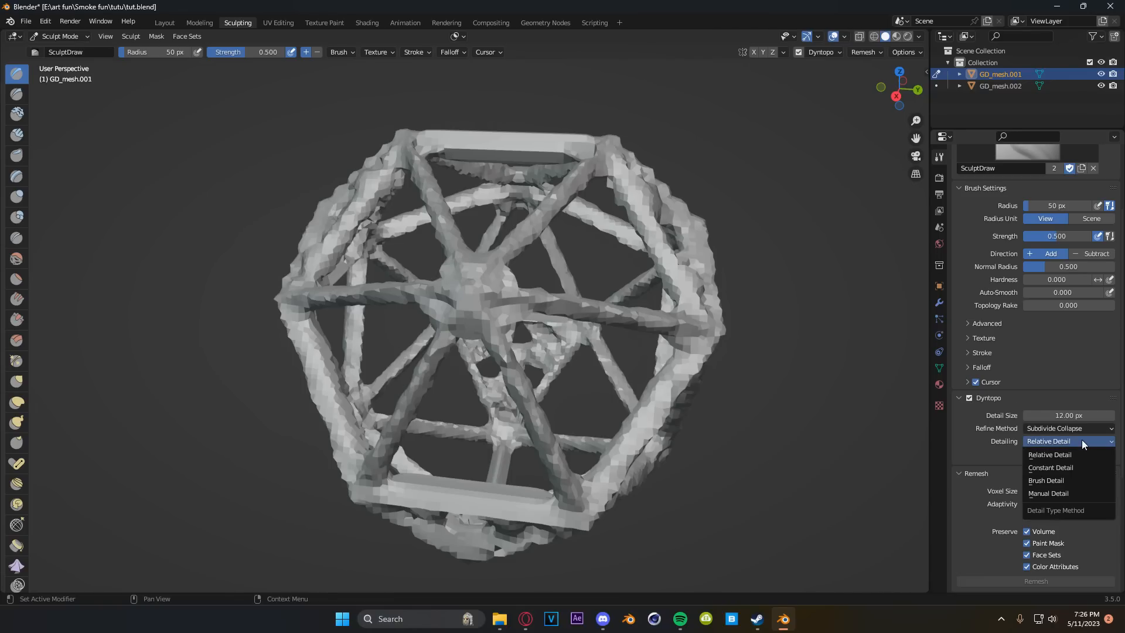
pyautogui.click(1065, 468)
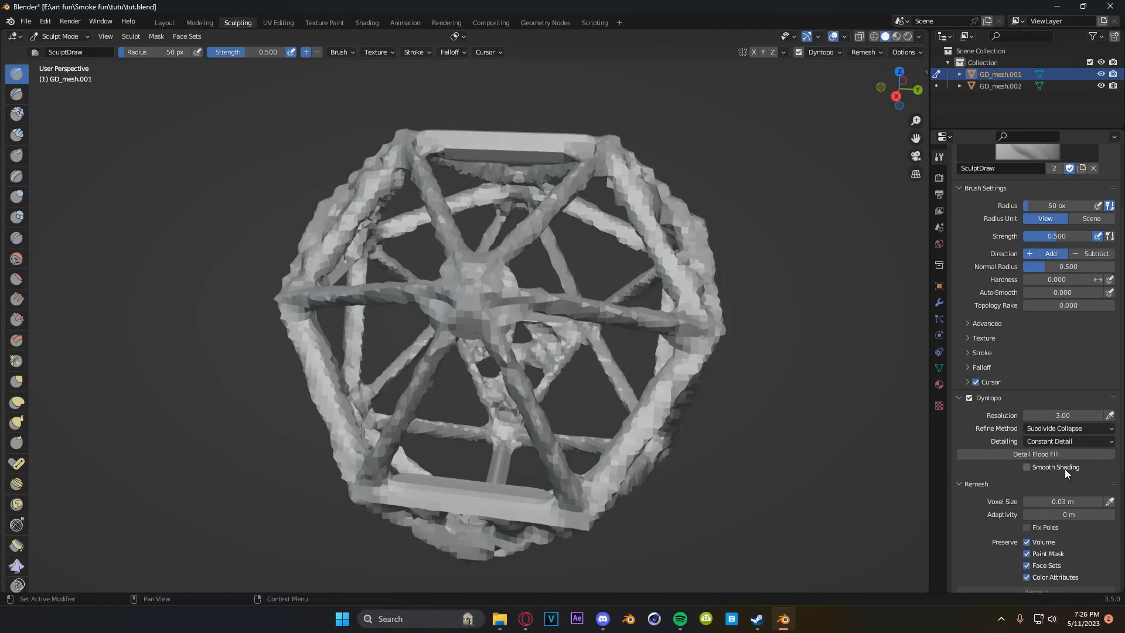
# - Set the Dyntopo resolution to 40 for the wireframe cage
pyautogui.click(1063, 415)
pyautogui.write('40')
pyautogui.press('Return')
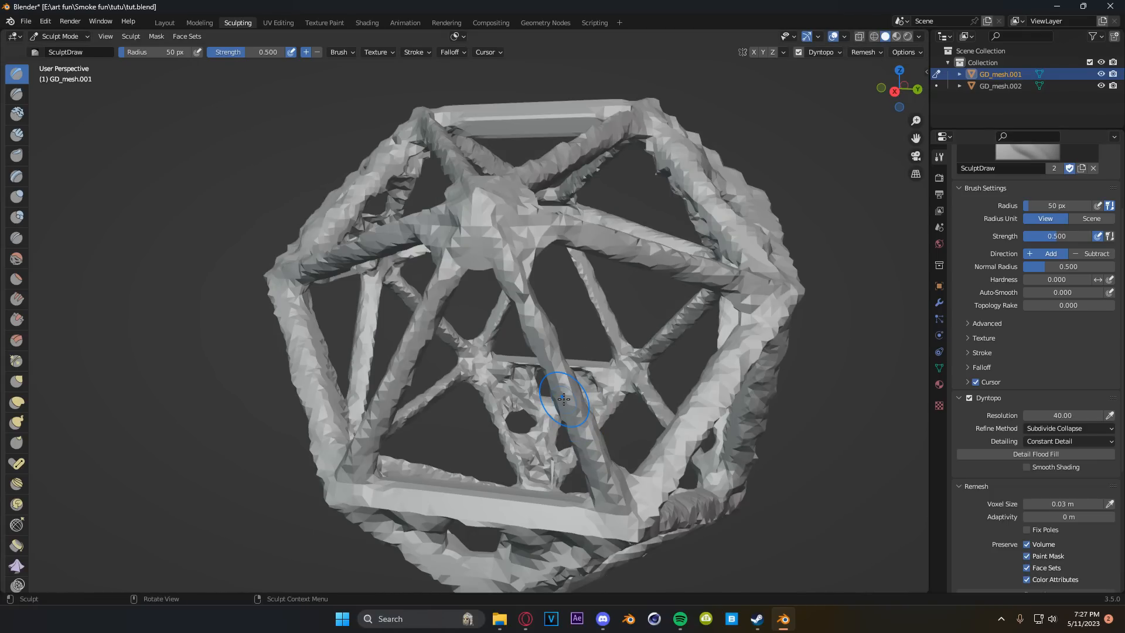
# - Smooth the cage's front struts and the joints between them with the Smooth brush at strength 0.700
pyautogui.moveTo(563, 399)
pyautogui.mouseDown(button='middle')
pyautogui.moveTo(499, 261)
pyautogui.moveTo(583, 397)
pyautogui.moveTo(502, 367)
pyautogui.moveTo(504, 306)
pyautogui.mouseUp(button='middle')
pyautogui.hotkey('shift', 's')
pyautogui.scroll(-1, 525, 379)
pyautogui.scroll(2, 515, 357)
pyautogui.moveTo(497, 237)
pyautogui.mouseDown()
pyautogui.moveTo(461, 293)
pyautogui.moveTo(464, 280)
pyautogui.moveTo(456, 339)
pyautogui.mouseUp()
pyautogui.moveTo(462, 377)
pyautogui.mouseDown(button='middle')
pyautogui.moveTo(494, 349)
pyautogui.moveTo(489, 314)
pyautogui.mouseUp(button='middle')
pyautogui.scroll(2, 491, 334)
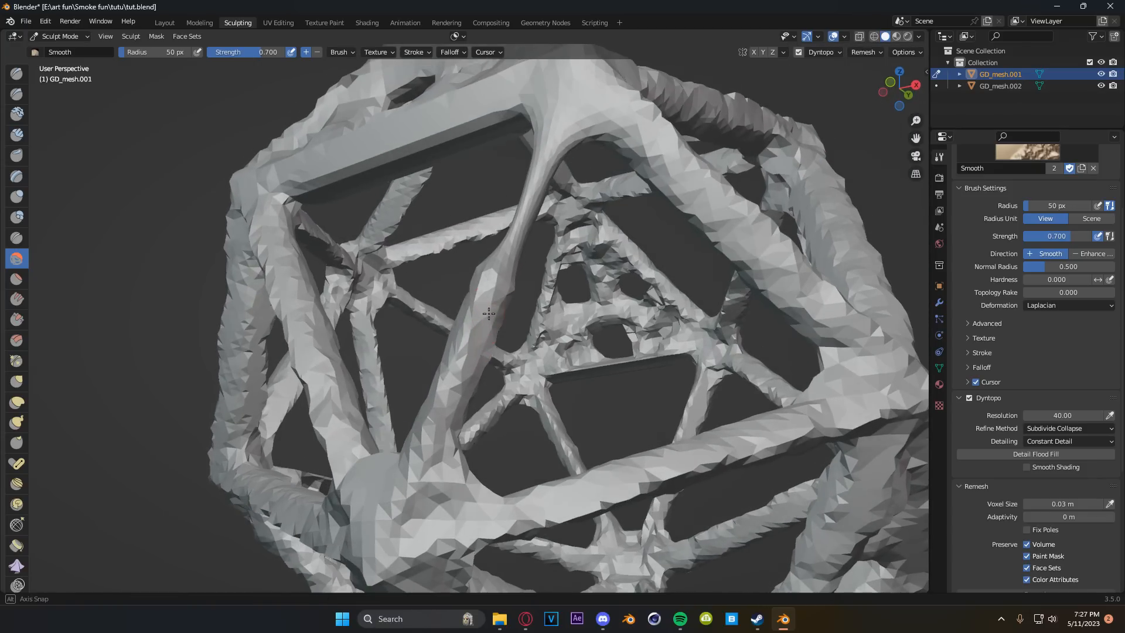
pyautogui.moveTo(482, 312)
pyautogui.mouseDown()
pyautogui.moveTo(479, 276)
pyautogui.moveTo(439, 466)
pyautogui.mouseUp()
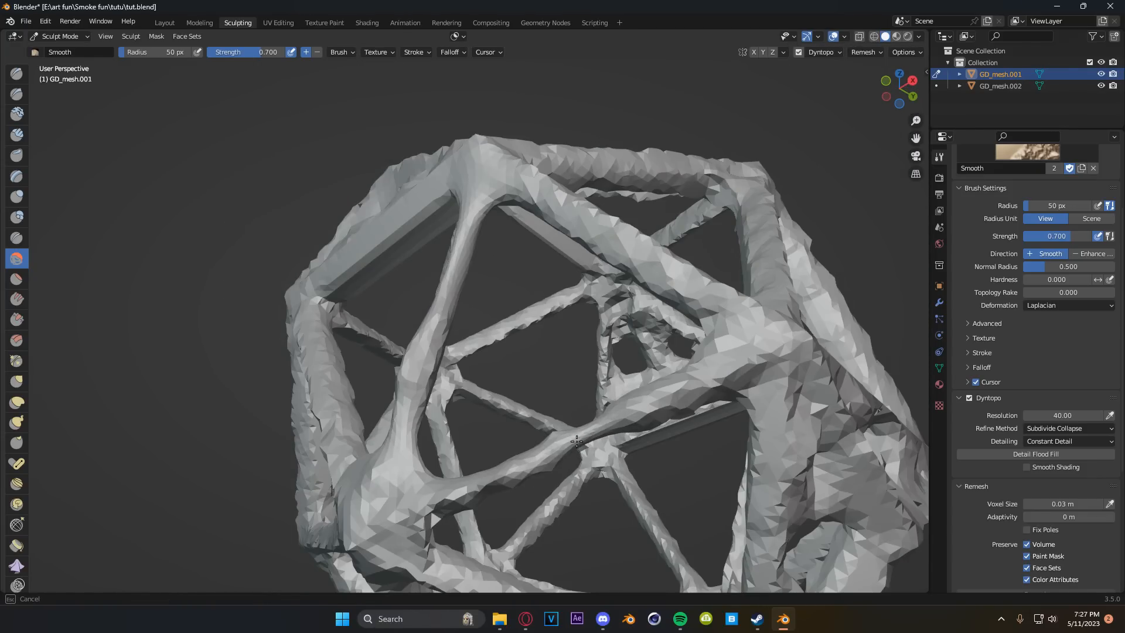
pyautogui.moveTo(577, 442)
pyautogui.mouseDown()
pyautogui.moveTo(705, 376)
pyautogui.moveTo(738, 381)
pyautogui.moveTo(766, 364)
pyautogui.mouseUp()
pyautogui.moveTo(765, 364)
pyautogui.mouseDown(button='middle')
pyautogui.moveTo(576, 369)
pyautogui.moveTo(594, 367)
pyautogui.mouseUp(button='middle')
pyautogui.moveTo(451, 177); pyautogui.dragTo(571, 279, button='middle')
pyautogui.moveTo(540, 368); pyautogui.dragTo(516, 330, button='middle')
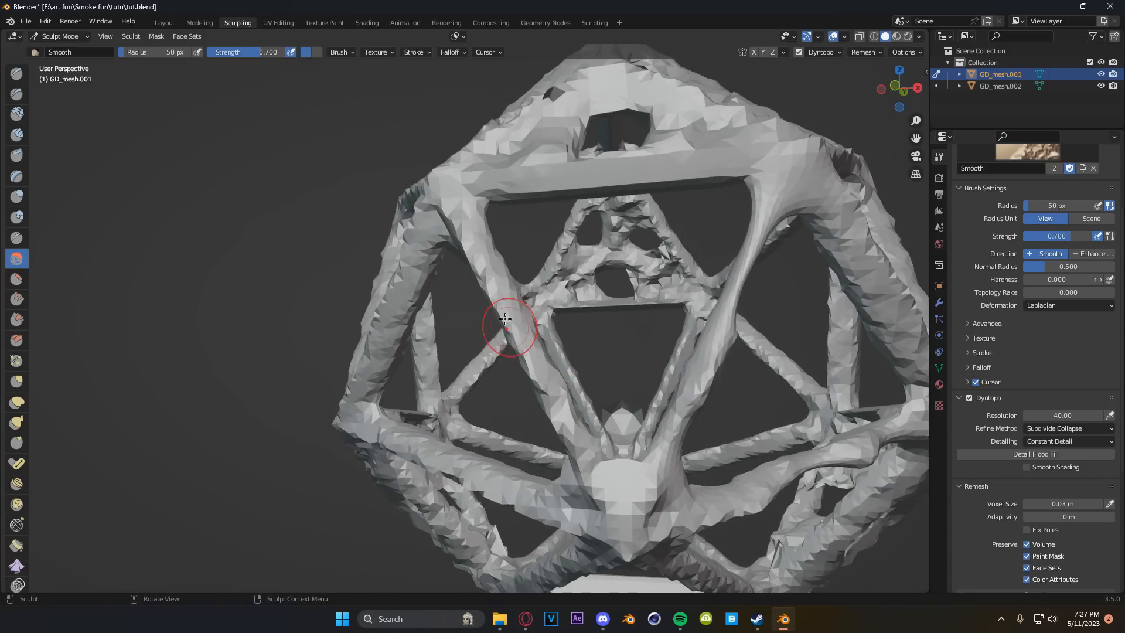
pyautogui.scroll(-3, 516, 329)
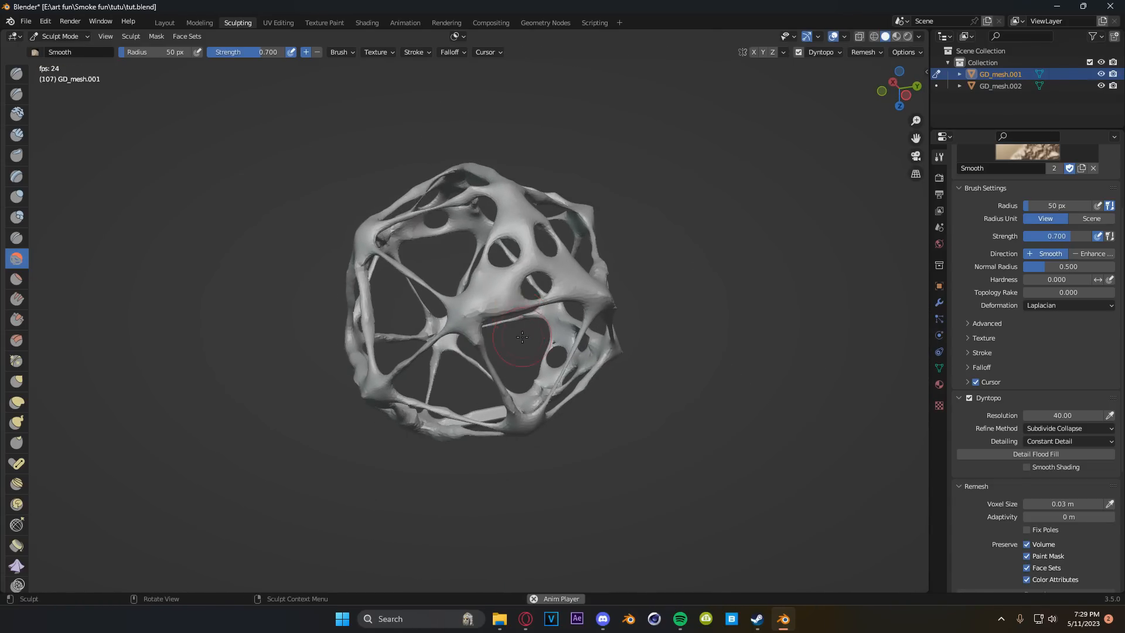
# - Examine the smoothed cage from several sides, checking its thin struts and rounded joints
pyautogui.scroll(3, 522, 337)
pyautogui.click(617, 360)
pyautogui.scroll(-1, 615, 358)
pyautogui.moveTo(457, 278)
pyautogui.mouseDown(button='middle')
pyautogui.moveTo(459, 264)
pyautogui.moveTo(538, 351)
pyautogui.moveTo(549, 334)
pyautogui.mouseUp(button='middle')
pyautogui.moveTo(535, 343); pyautogui.dragTo(585, 357, button='middle')
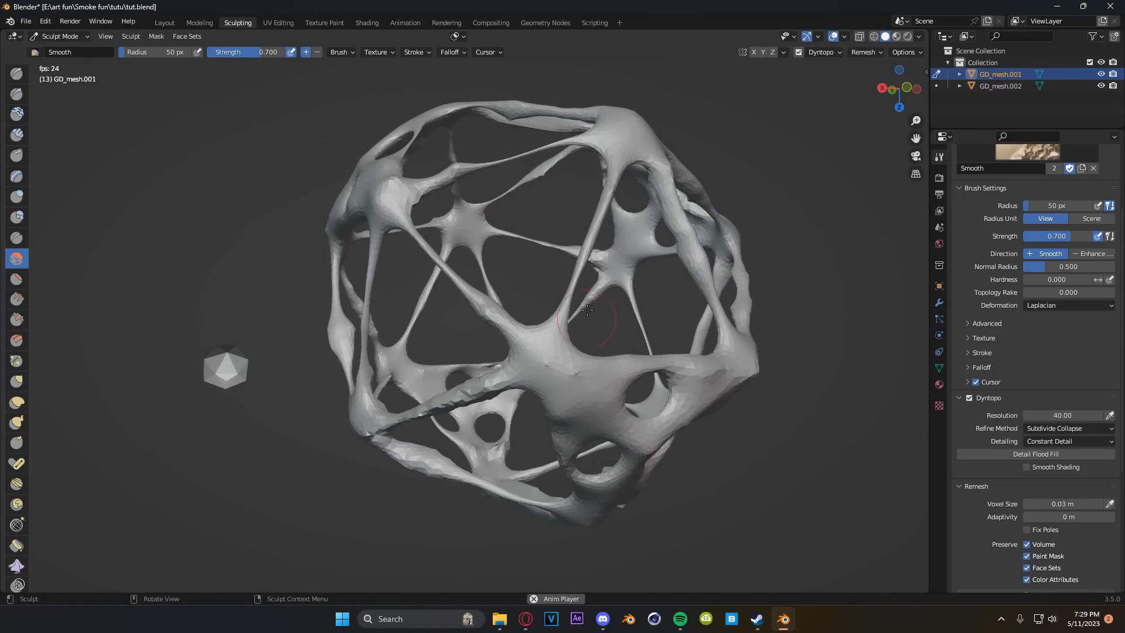
pyautogui.moveTo(531, 273)
pyautogui.mouseDown(button='middle')
pyautogui.moveTo(469, 287)
pyautogui.moveTo(517, 323)
pyautogui.moveTo(469, 351)
pyautogui.moveTo(510, 343)
pyautogui.moveTo(502, 371)
pyautogui.moveTo(517, 329)
pyautogui.moveTo(562, 341)
pyautogui.mouseUp(button='middle')
pyautogui.scroll(-4, 468, 287)
pyautogui.scroll(6, 561, 341)
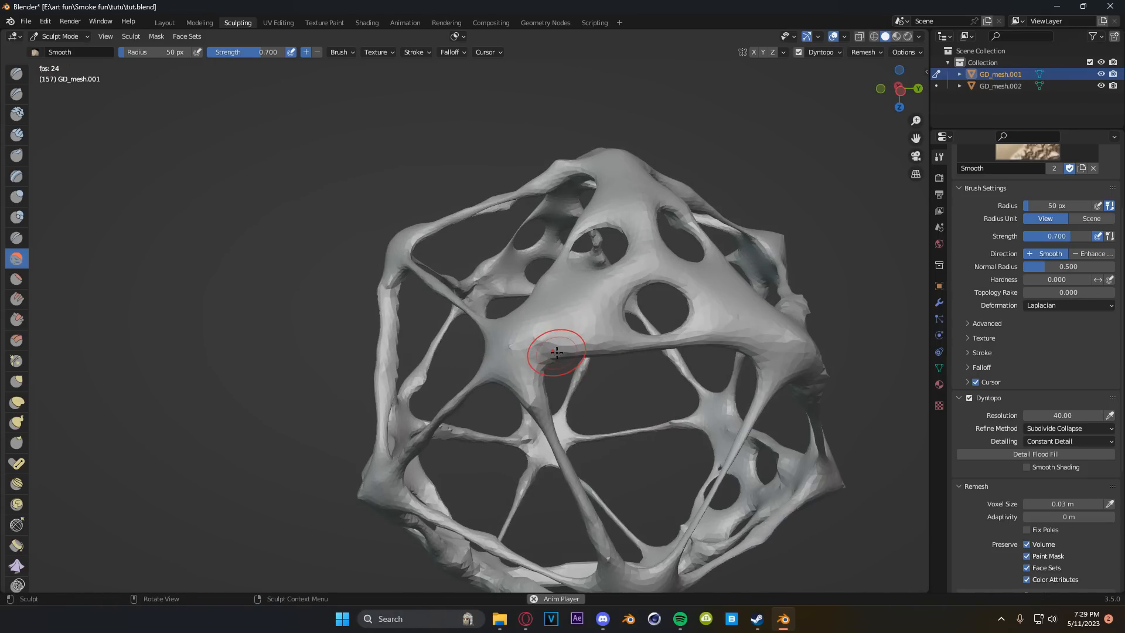
# - Switch to the Clay brush and carve through several thin struts so they break into loose, pointed ends
pyautogui.press('c')
pyautogui.press('Escape')
pyautogui.moveTo(516, 359)
pyautogui.mouseDown(button='middle')
pyautogui.moveTo(498, 389)
pyautogui.moveTo(502, 368)
pyautogui.moveTo(189, 244)
pyautogui.mouseUp(button='middle')
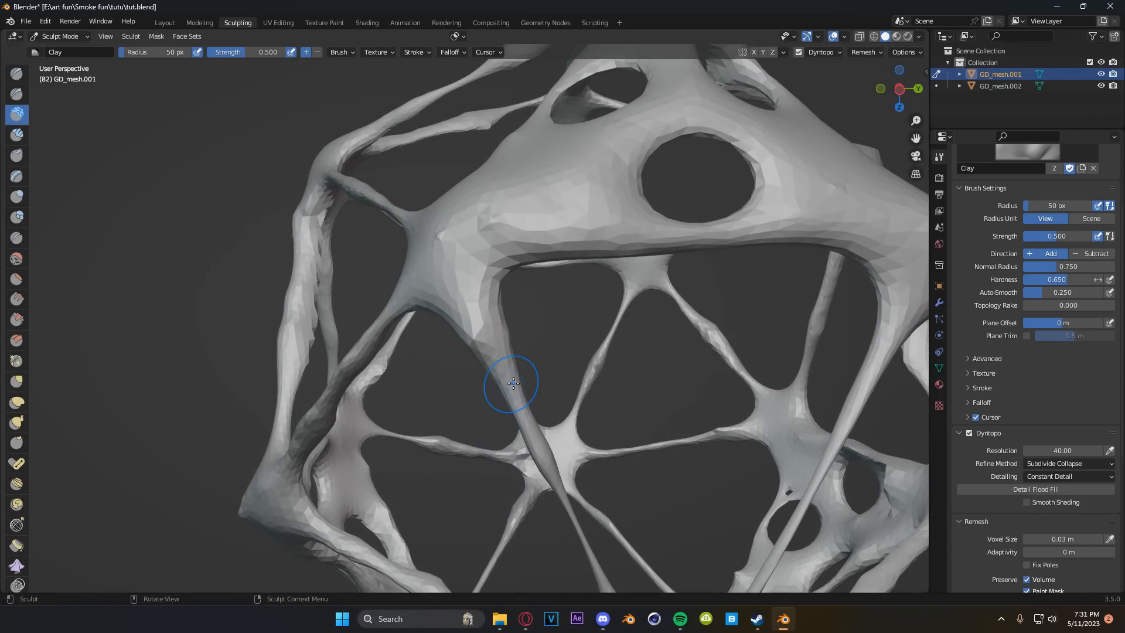
pyautogui.scroll(-5, 492, 369)
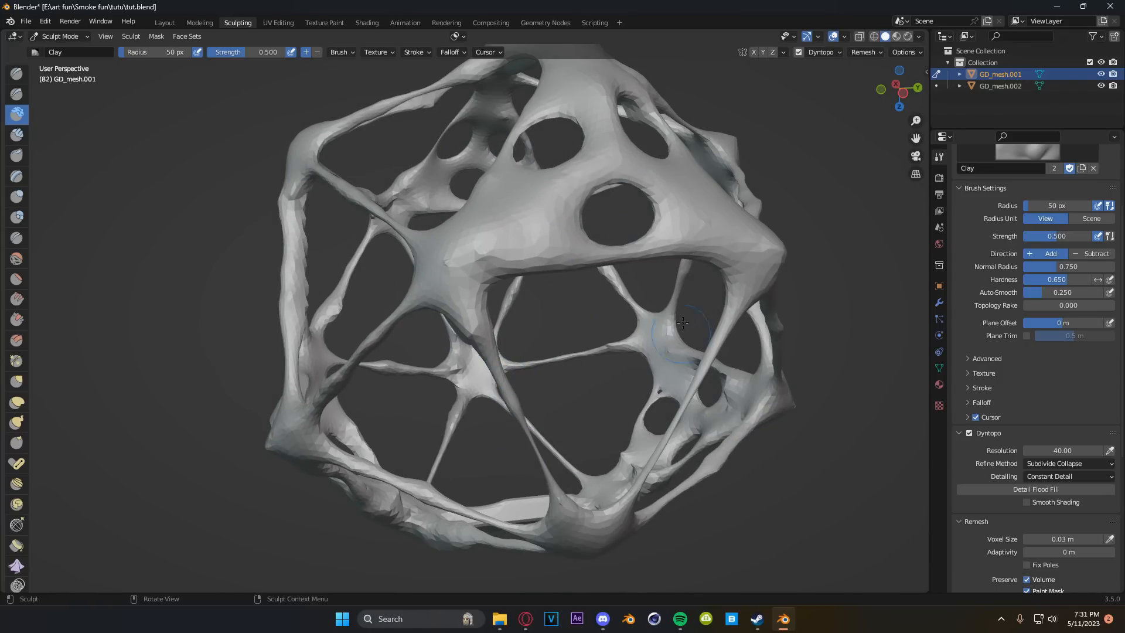
pyautogui.scroll(5, 545, 378)
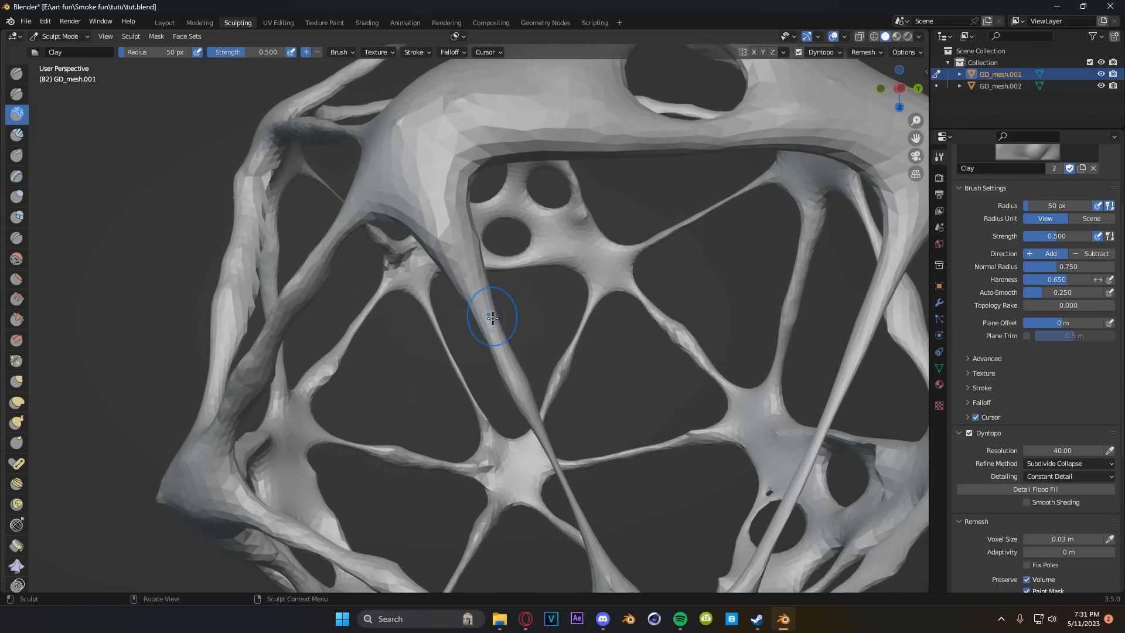
pyautogui.moveTo(492, 317)
pyautogui.keyDown('ctrl'); pyautogui.mouseDown()
pyautogui.moveTo(478, 290)
pyautogui.moveTo(583, 527)
pyautogui.mouseUp(); pyautogui.keyUp('ctrl')
pyautogui.moveTo(465, 281)
pyautogui.mouseDown(button='middle')
pyautogui.moveTo(465, 252)
pyautogui.moveTo(537, 322)
pyautogui.moveTo(642, 320)
pyautogui.moveTo(472, 252)
pyautogui.mouseUp(button='middle')
pyautogui.moveTo(621, 315)
pyautogui.mouseDown(button='middle')
pyautogui.moveTo(563, 281)
pyautogui.moveTo(537, 302)
pyautogui.moveTo(566, 330)
pyautogui.mouseUp(button='middle')
pyautogui.keyDown('ctrl'); pyautogui.moveTo(564, 297); pyautogui.dragTo(539, 357); pyautogui.keyUp('ctrl')
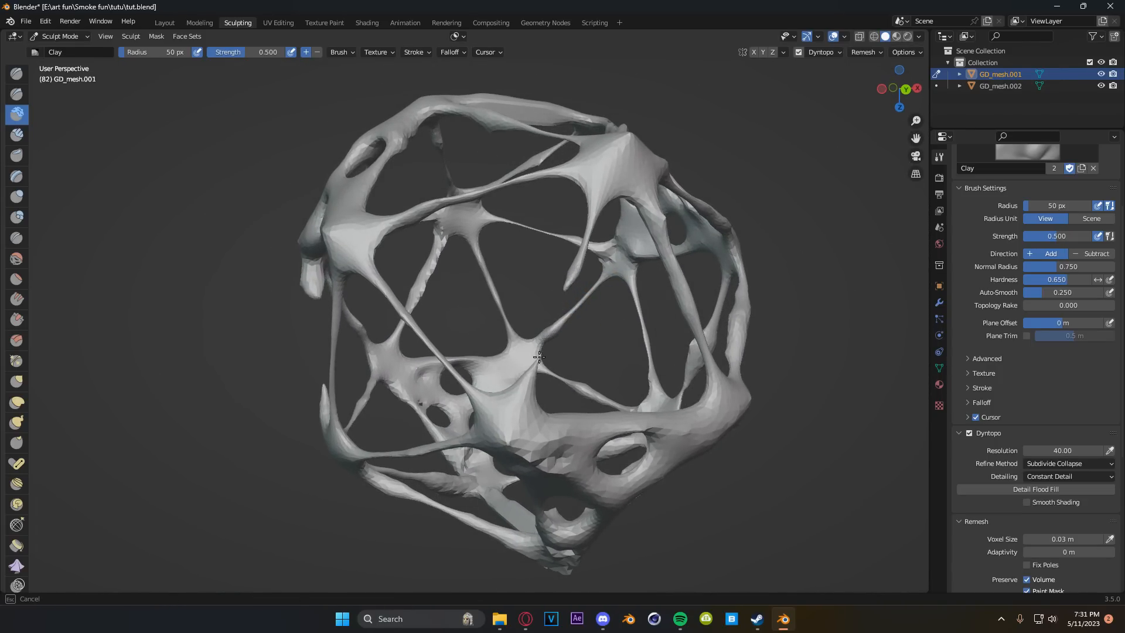
pyautogui.keyDown('ctrl'); pyautogui.moveTo(444, 214); pyautogui.dragTo(543, 180); pyautogui.keyUp('ctrl')
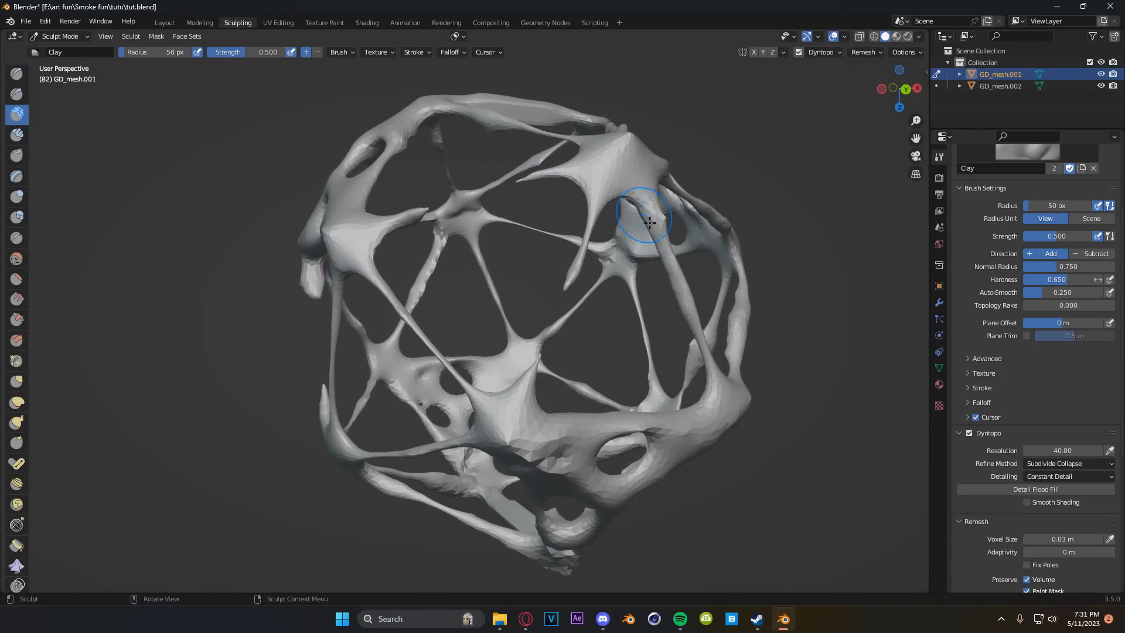
# - Build up bulging clay forms on the thick, holed section of the orb with the Clay brush
pyautogui.moveTo(650, 223); pyautogui.dragTo(533, 269, button='middle')
pyautogui.moveTo(604, 432); pyautogui.dragTo(580, 324, button='middle')
pyautogui.moveTo(580, 324)
pyautogui.mouseDown()
pyautogui.moveTo(520, 382)
pyautogui.moveTo(505, 430)
pyautogui.moveTo(510, 471)
pyautogui.moveTo(539, 446)
pyautogui.moveTo(563, 398)
pyautogui.moveTo(552, 396)
pyautogui.mouseUp()
pyautogui.moveTo(445, 366)
pyautogui.mouseDown()
pyautogui.moveTo(427, 342)
pyautogui.moveTo(457, 363)
pyautogui.mouseUp()
pyautogui.scroll(5, 474, 370)
pyautogui.keyDown('shift'); pyautogui.moveTo(495, 383); pyautogui.dragTo(513, 292, button='middle'); pyautogui.keyUp('shift')
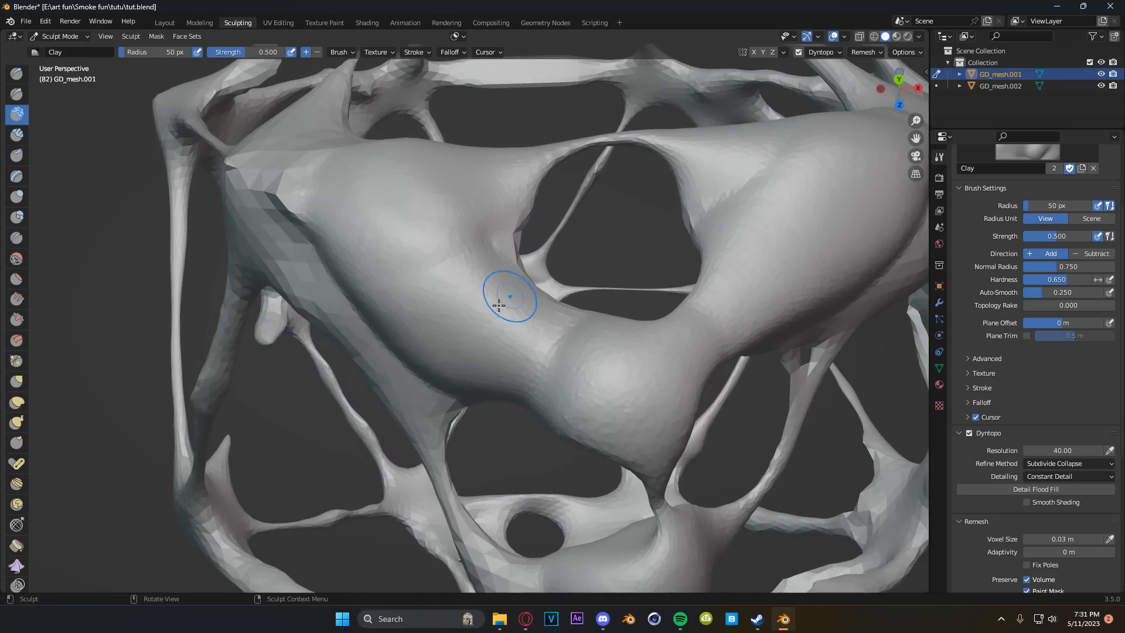
pyautogui.scroll(-3, 474, 299)
pyautogui.moveTo(439, 309); pyautogui.dragTo(334, 221, button='middle')
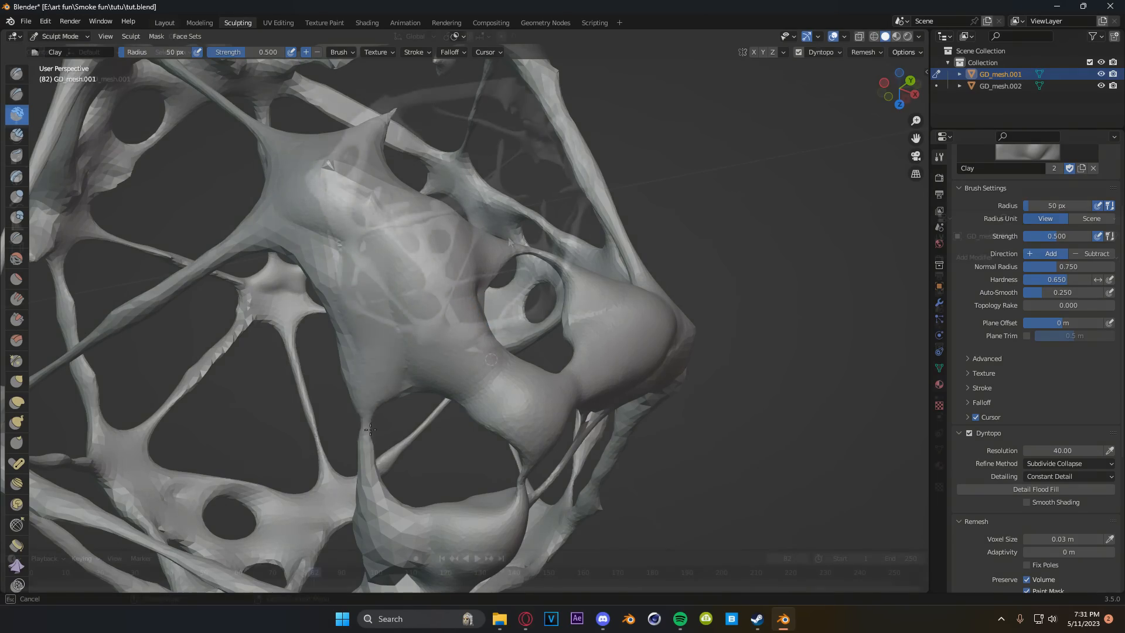
# - Add an empty volume object at the centre of the sculpted orb
pyautogui.moveTo(557, 236); pyautogui.dragTo(733, 220, button='middle')
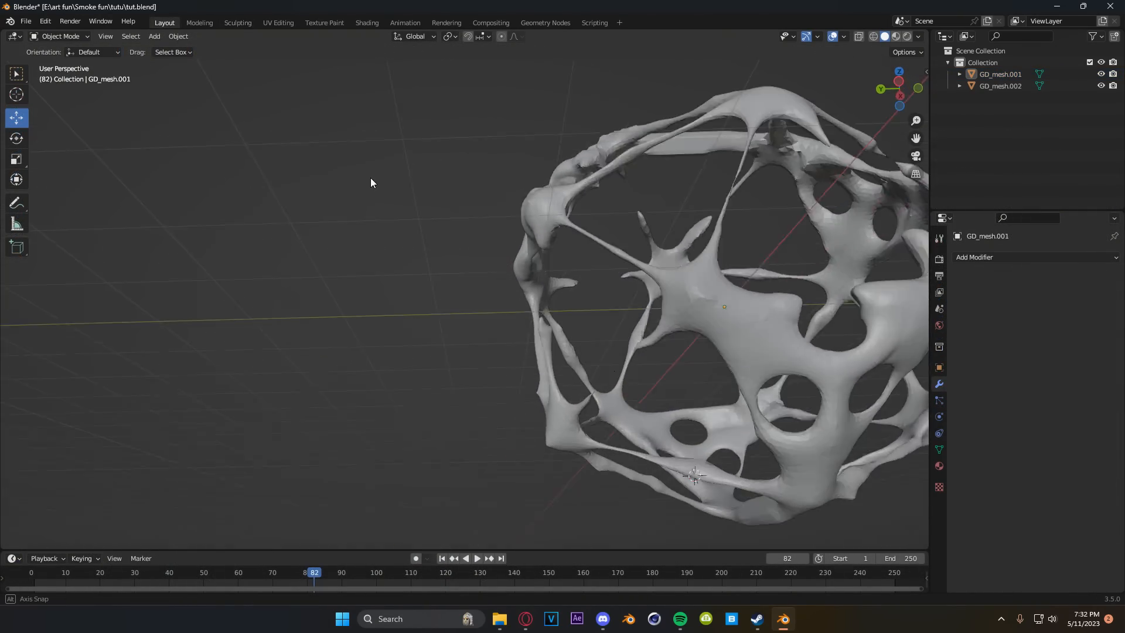
pyautogui.scroll(3, 464, 251)
pyautogui.scroll(-4, 449, 291)
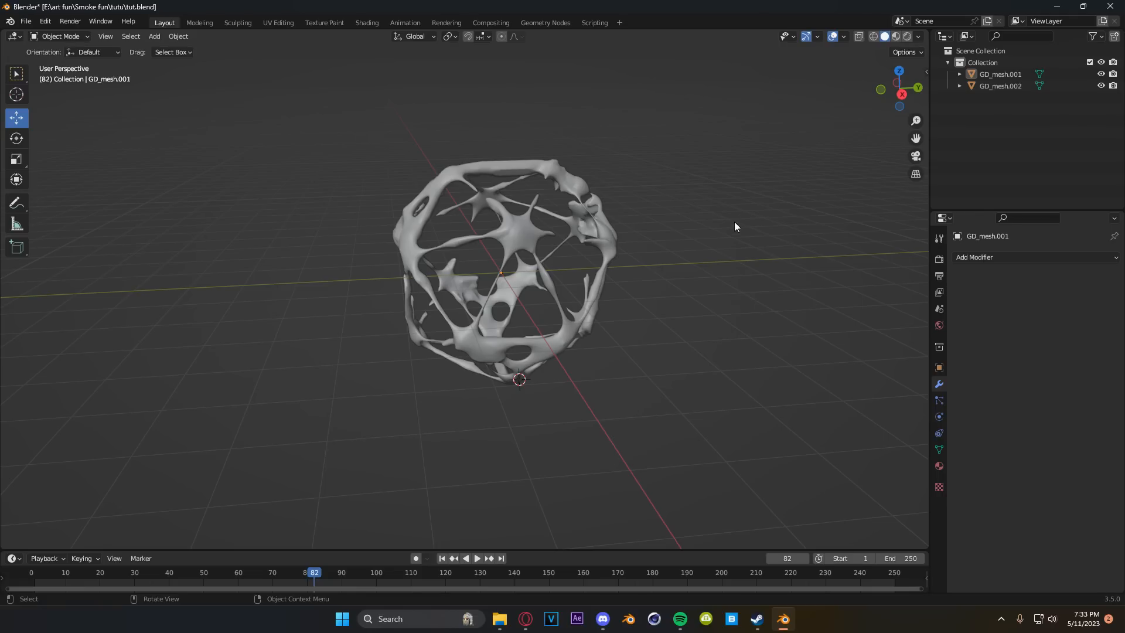
pyautogui.hotkey('shift', 'a')
pyautogui.moveTo(535, 329)
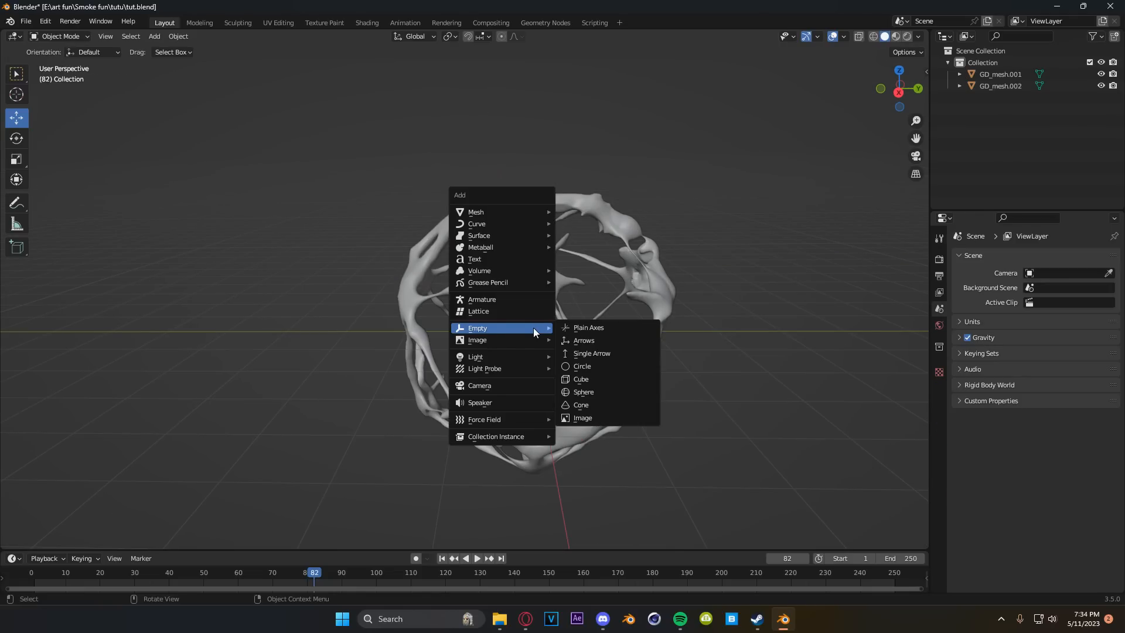
pyautogui.moveTo(529, 272)
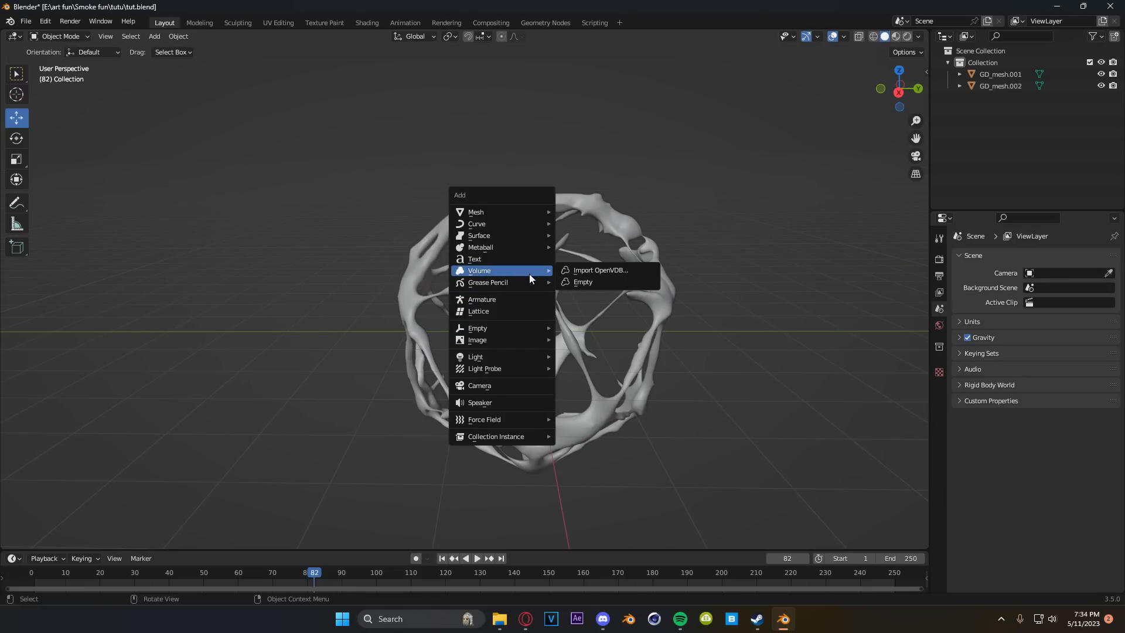
pyautogui.click(586, 282)
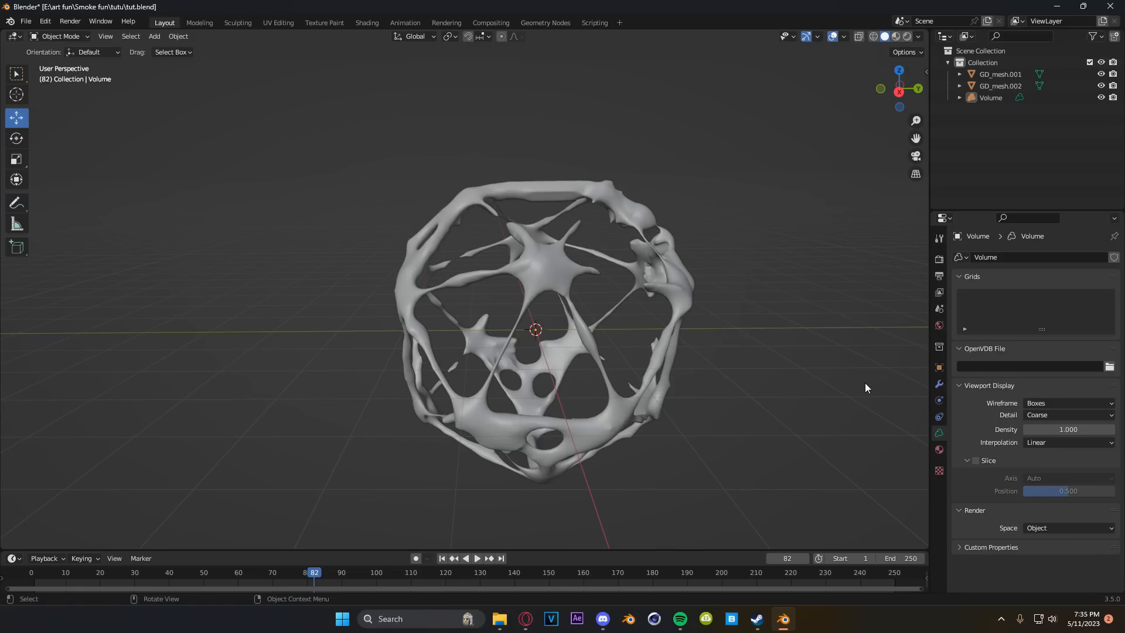
pyautogui.scroll(1, 720, 380)
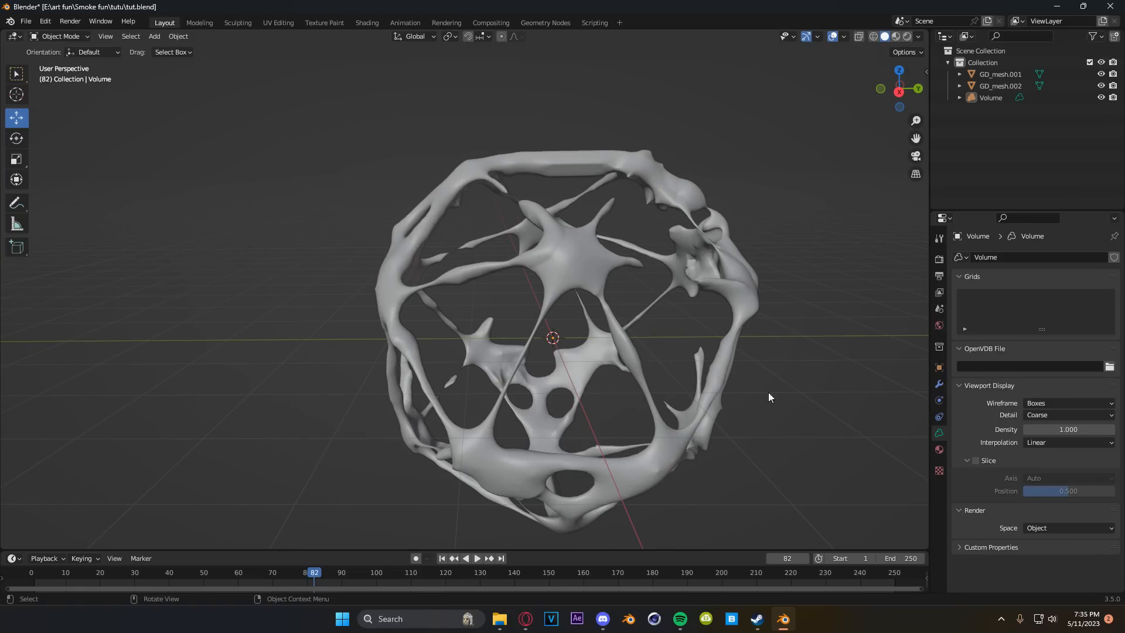
# - Add a Mesh to Volume modifier to the volume and pick the sculpted mesh GD_mesh.001 as its object
pyautogui.click(939, 383)
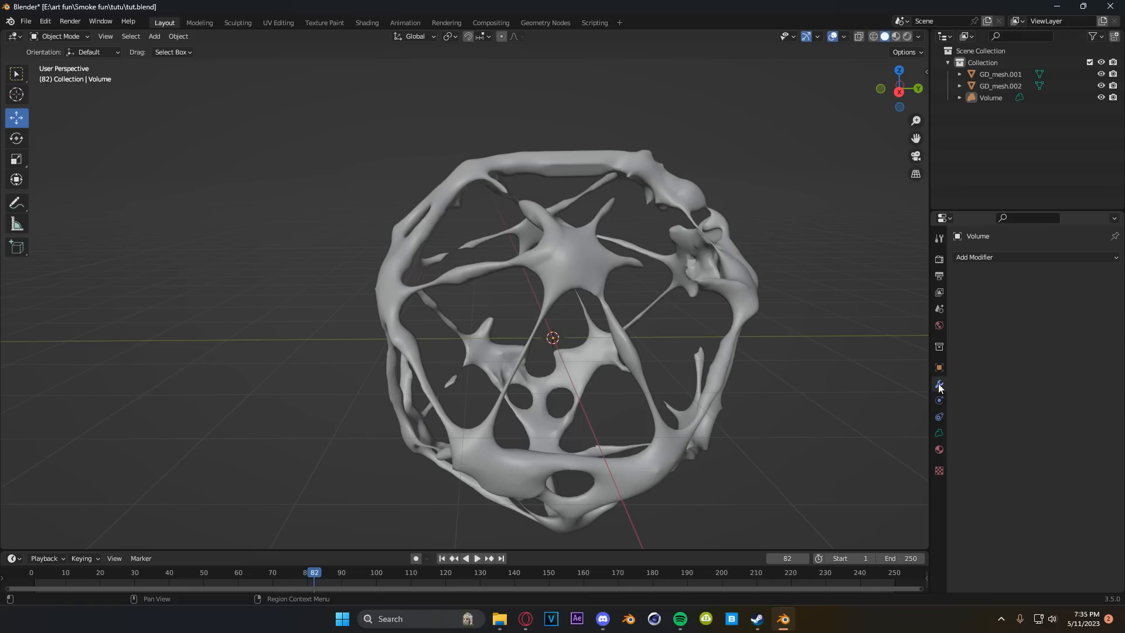
pyautogui.click(1016, 258)
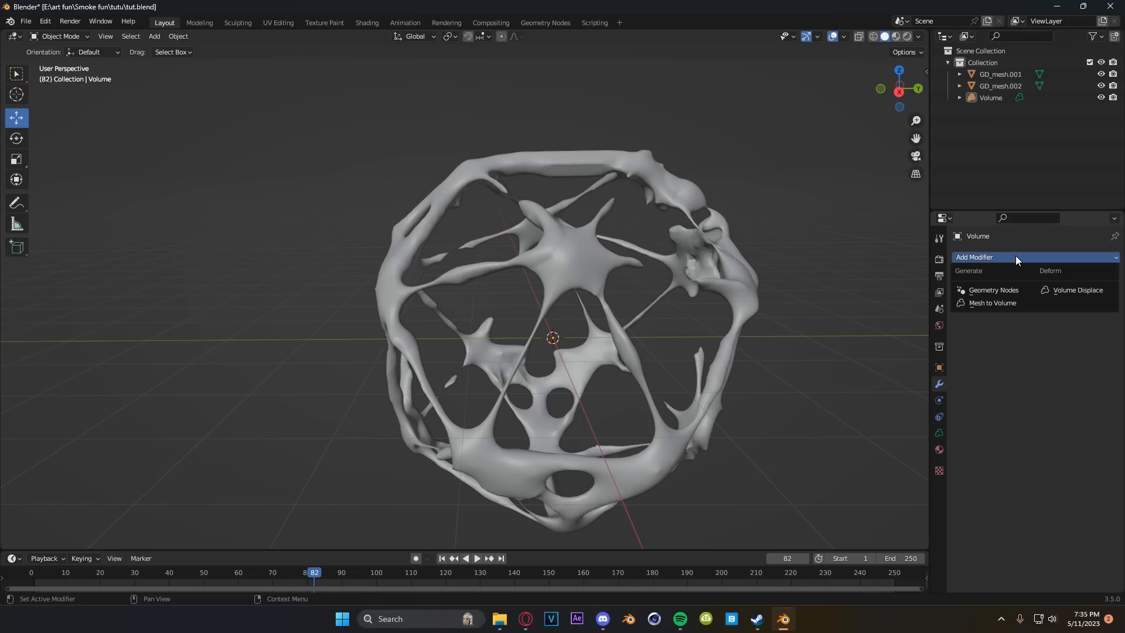
pyautogui.click(993, 305)
pyautogui.scroll(-3, 653, 379)
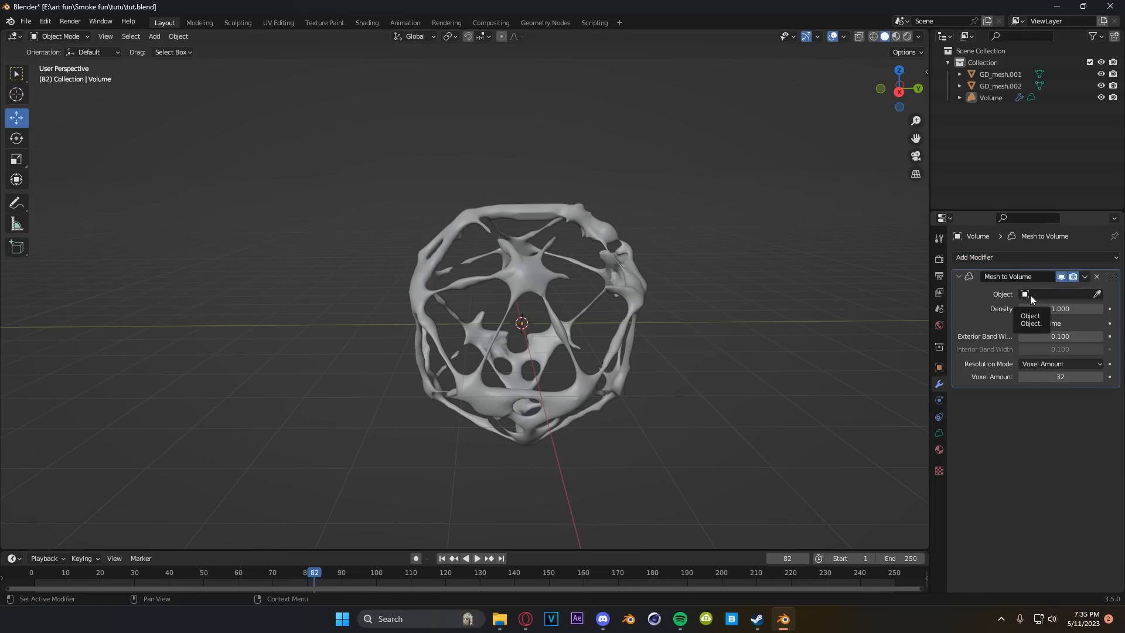
pyautogui.click(1097, 294)
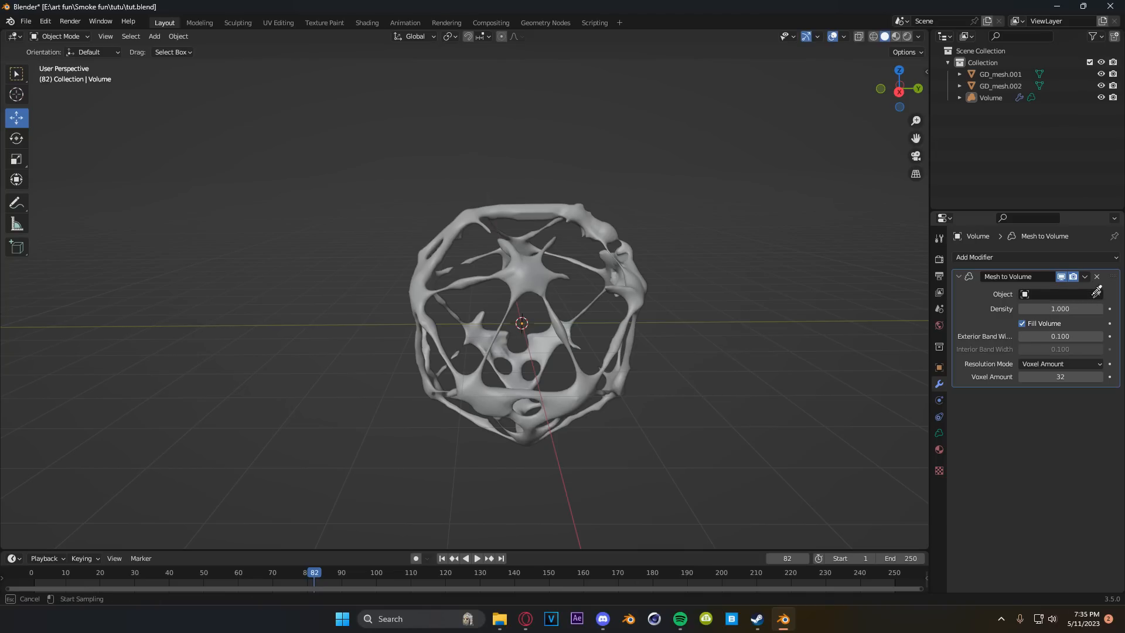
pyautogui.click(605, 218)
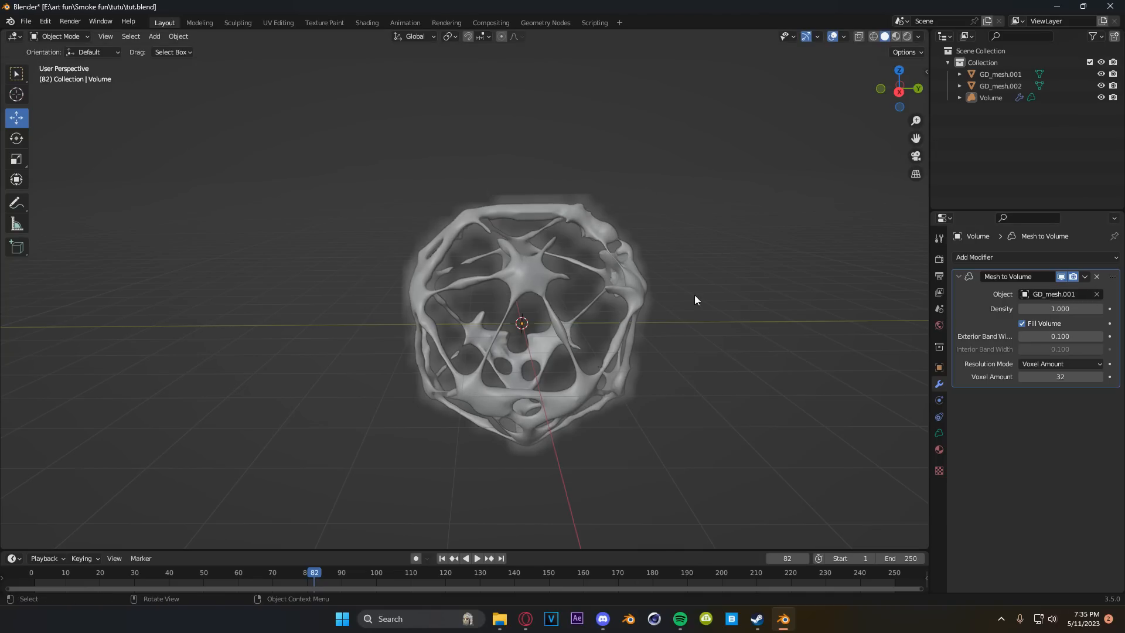
# - Hide the sculpted mesh GD_mesh.001 in the viewport and select the volume object
pyautogui.click(716, 356)
pyautogui.moveTo(716, 356); pyautogui.dragTo(513, 335, button='middle')
pyautogui.scroll(-4, 587, 343)
pyautogui.scroll(4, 515, 356)
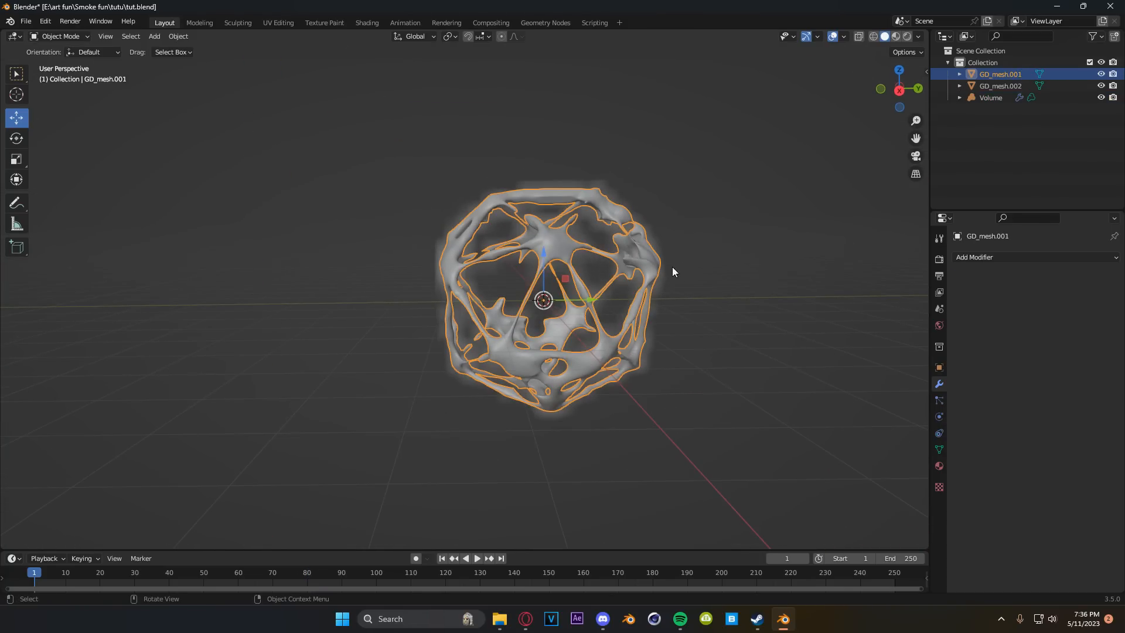
pyautogui.moveTo(675, 265); pyautogui.dragTo(649, 263, button='middle')
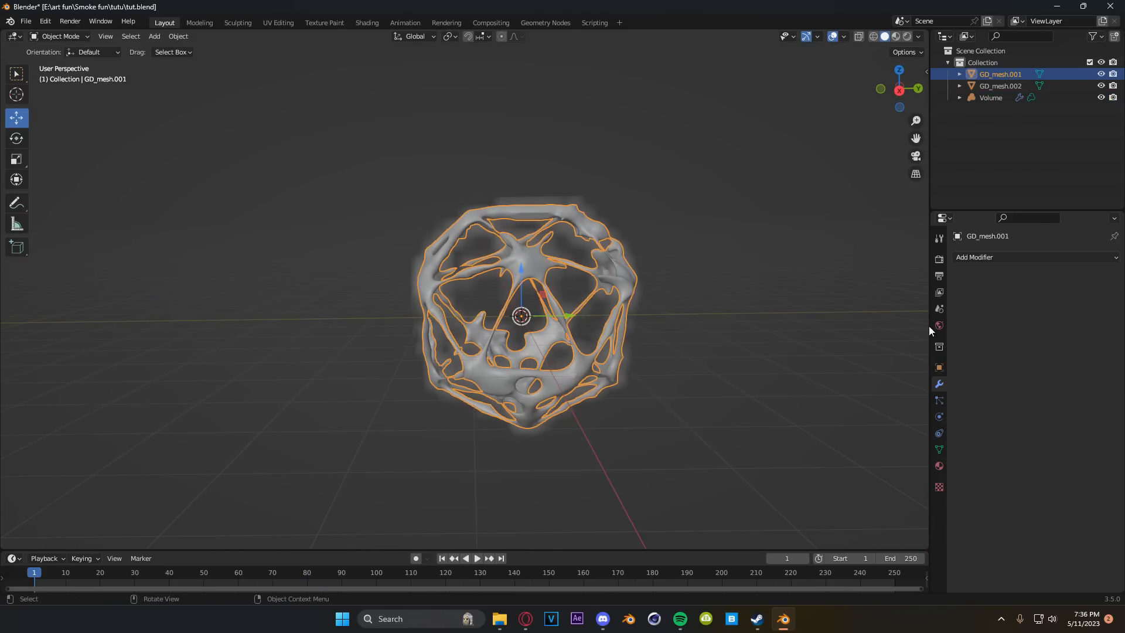
pyautogui.click(1101, 74)
pyautogui.moveTo(653, 329); pyautogui.dragTo(518, 324, button='middle')
pyautogui.scroll(2, 555, 328)
pyautogui.click(555, 329)
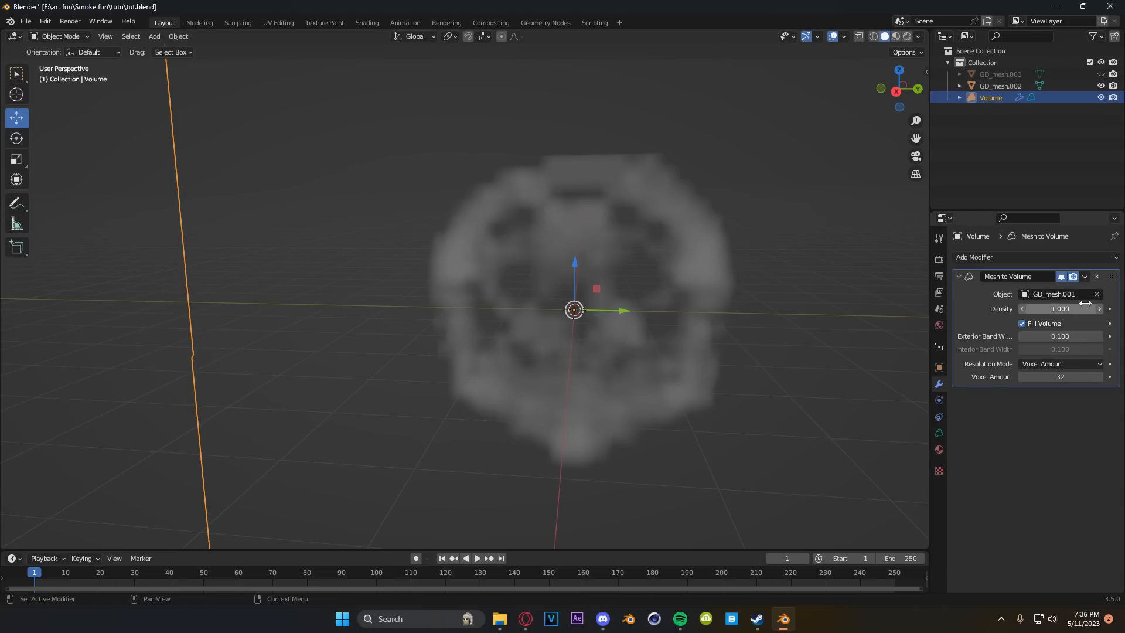
# - Set the Mesh to Volume density to 4.300 and the voxel amount to 100
pyautogui.moveTo(1085, 303)
pyautogui.mouseDown()
pyautogui.moveTo(1116, 303)
pyautogui.moveTo(1078, 309)
pyautogui.mouseUp()
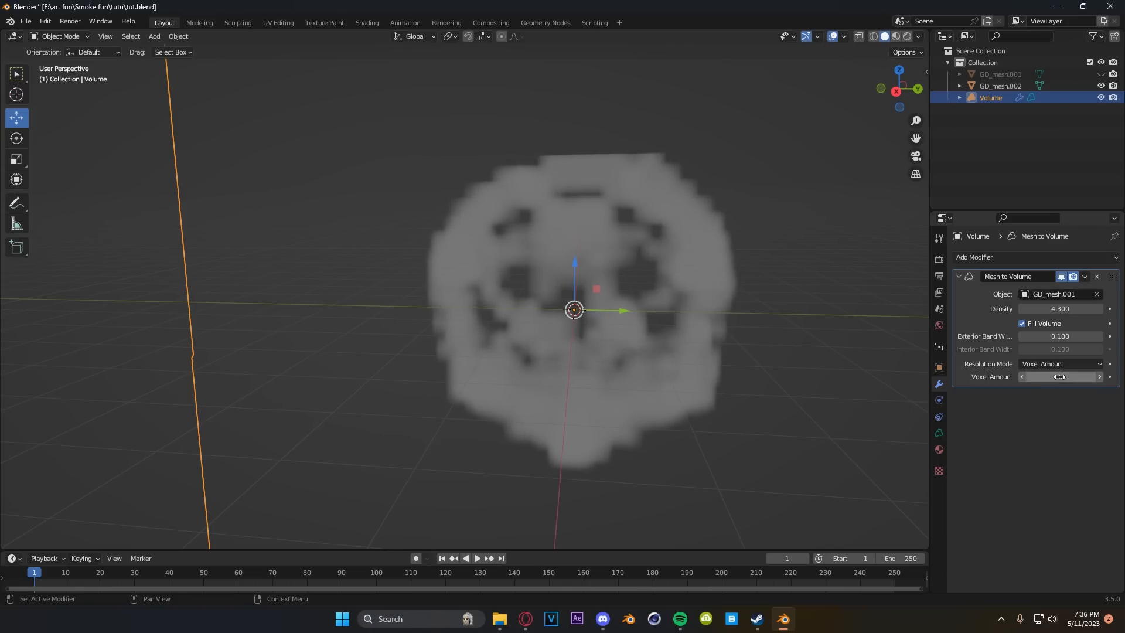
pyautogui.click(1060, 377)
pyautogui.write('100')
pyautogui.press('Return')
pyautogui.moveTo(674, 258); pyautogui.dragTo(764, 256, button='middle')
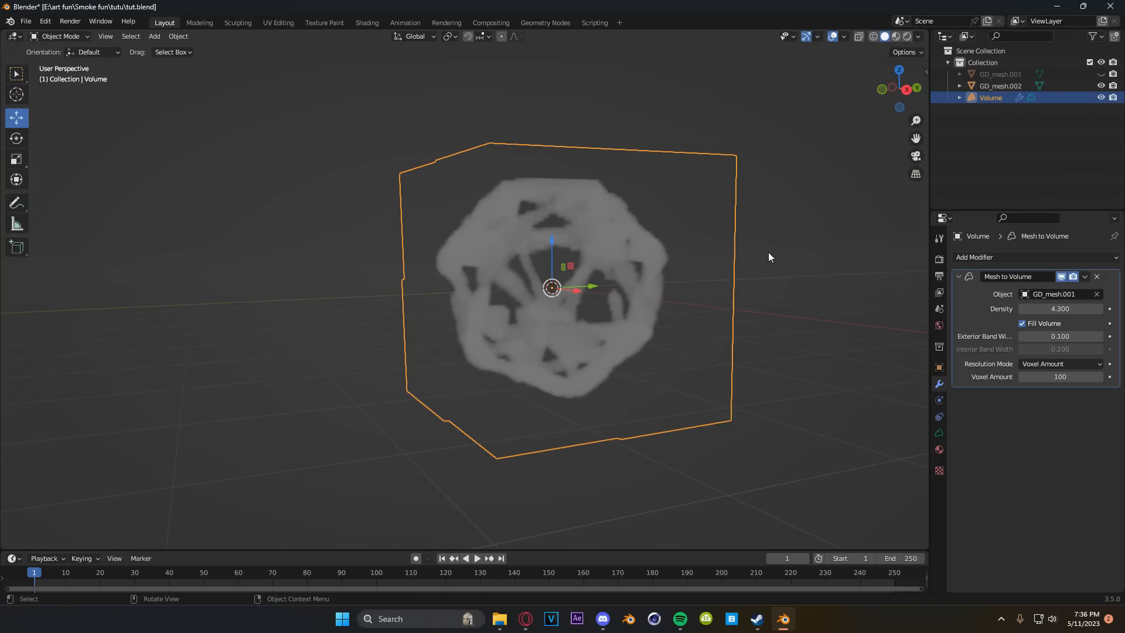
pyautogui.click(764, 258)
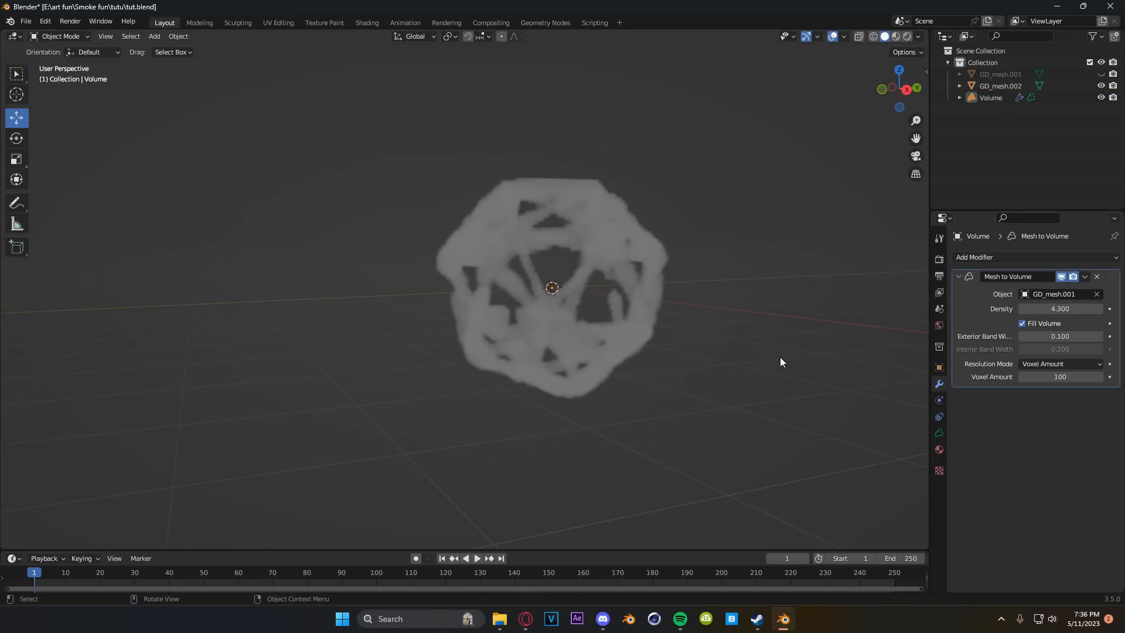
# - Lower the volume's voxel amount to 70
pyautogui.scroll(4, 600, 334)
pyautogui.doubleClick(1057, 376)
pyautogui.write('70')
pyautogui.press('Return')
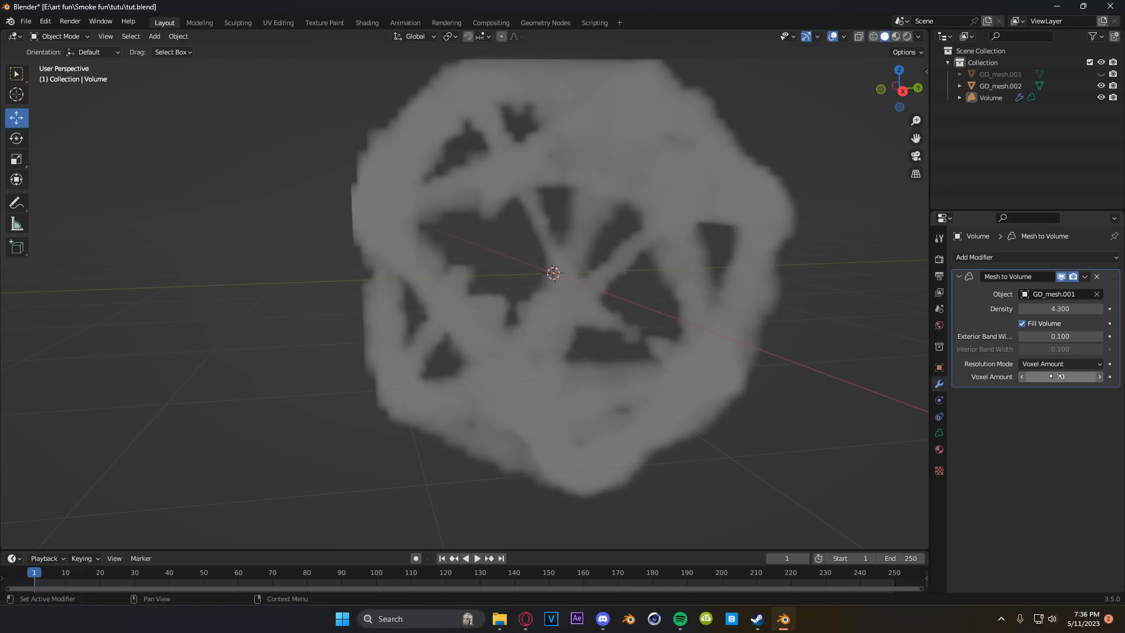
pyautogui.scroll(-4, 762, 345)
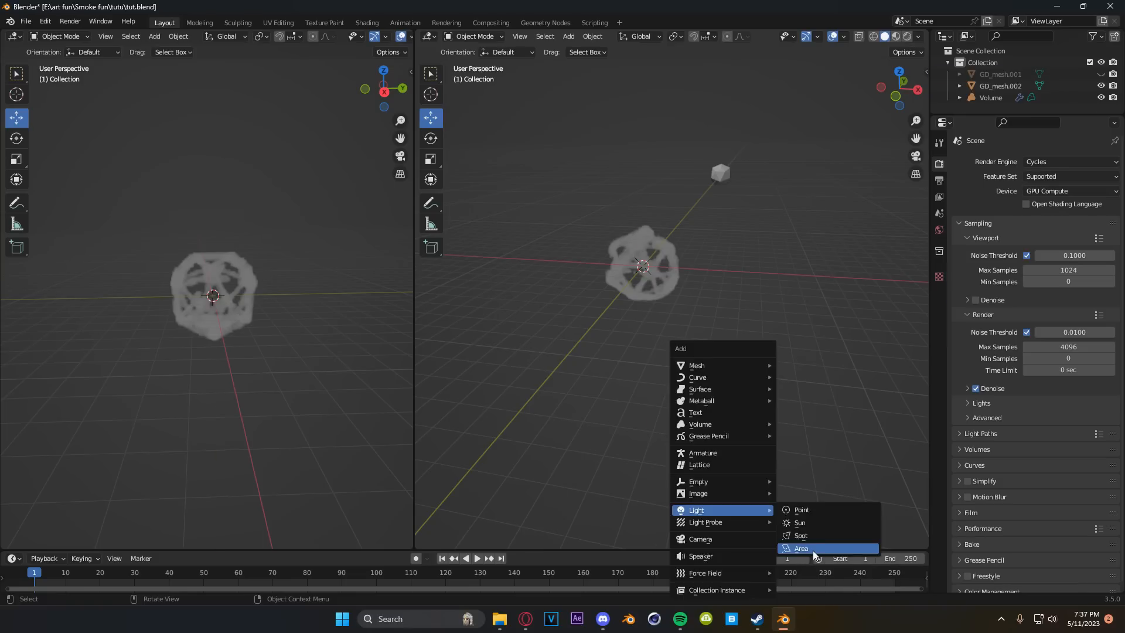
# - Add an area light, rotate it about the X axis and position it relative to the orb
pyautogui.click(823, 544)
pyautogui.press('r')
pyautogui.press('x')
pyautogui.click(639, 366)
pyautogui.moveTo(638, 366); pyautogui.dragTo(528, 357, button='middle')
pyautogui.moveTo(803, 234); pyautogui.dragTo(924, 175)
# - Add a camera to the scene and frame the smoky orb through it
pyautogui.click(250, 209)
pyautogui.hotkey('shift', 'a')
pyautogui.click(210, 420)
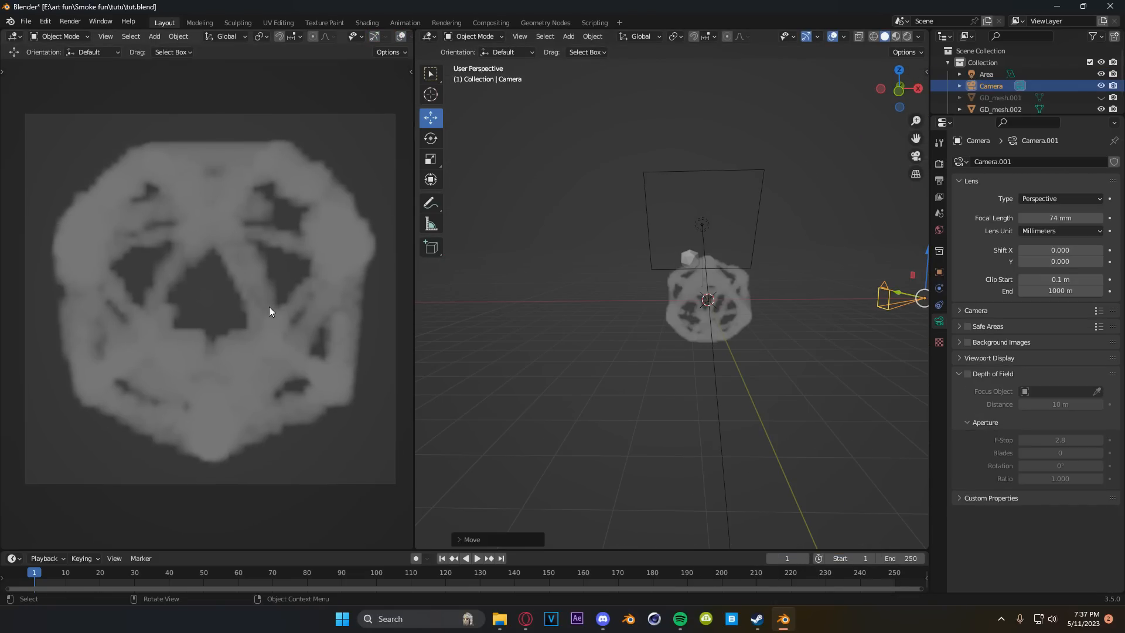
pyautogui.press('z')
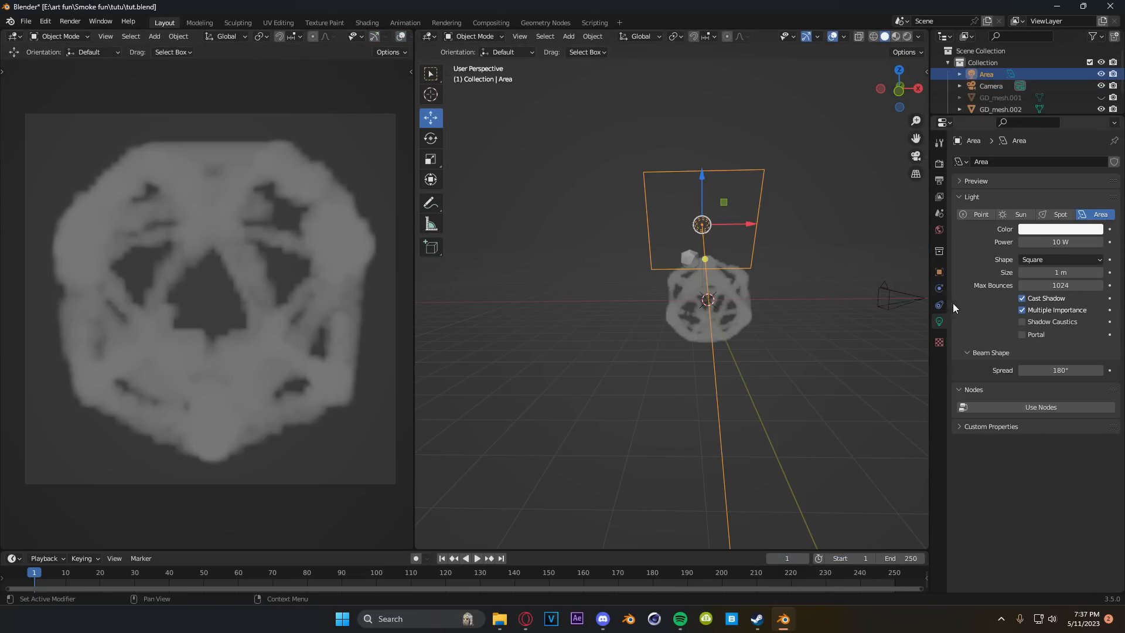
# - Raise the area light's power to about 447 W
pyautogui.click(940, 229)
pyautogui.click(940, 321)
pyautogui.moveTo(1050, 242); pyautogui.dragTo(1063, 242)
pyautogui.scroll(-3, 809, 328)
pyautogui.moveTo(809, 329); pyautogui.dragTo(814, 337, button='middle')
# - Duplicate the area light and rotate the copy about the X and Y axes
pyautogui.hotkey('shift', 'd')
pyautogui.rightClick(818, 339)
pyautogui.press('r')
pyautogui.press('x')
pyautogui.click(809, 357)
pyautogui.press('r')
pyautogui.press('y')
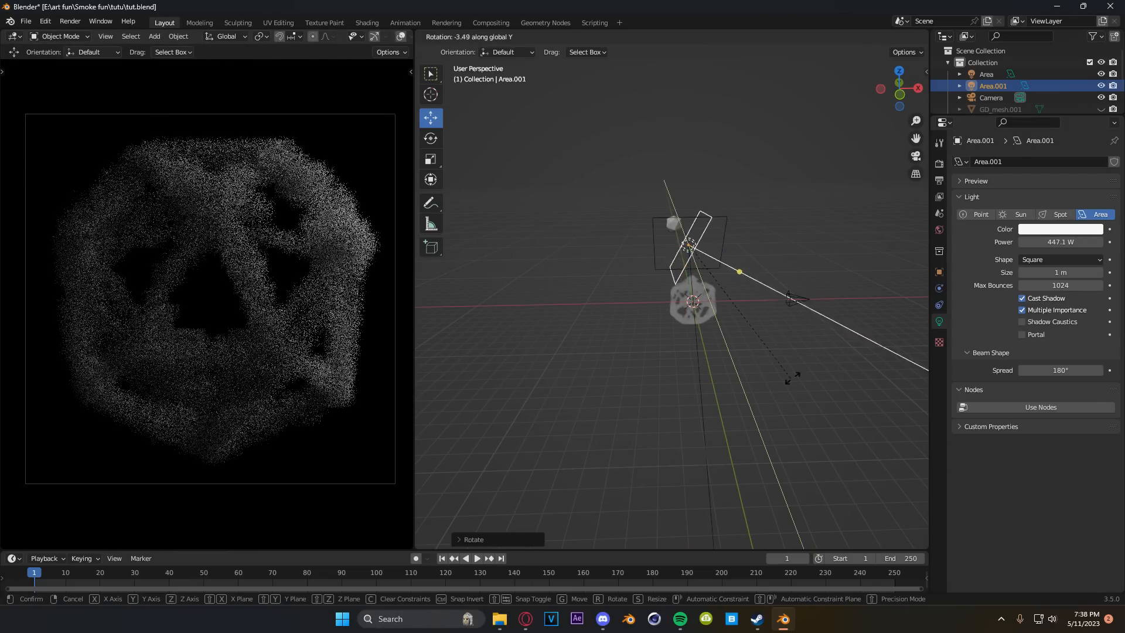
pyautogui.click(793, 378)
pyautogui.moveTo(792, 378); pyautogui.dragTo(750, 433, button='middle')
# - Scale the duplicated area light and reposition it beside the orb so it lights the volume from another side
pyautogui.moveTo(781, 149); pyautogui.dragTo(652, 200)
pyautogui.moveTo(662, 270); pyautogui.dragTo(621, 201, button='middle')
pyautogui.moveTo(733, 239); pyautogui.dragTo(782, 239)
pyautogui.press('s')
pyautogui.click(737, 239)
pyautogui.moveTo(739, 275); pyautogui.dragTo(872, 334, button='middle')
pyautogui.moveTo(735, 231); pyautogui.dragTo(655, 242)
# - Set the volume's Mesh to Volume voxel amount to 100
pyautogui.moveTo(703, 293); pyautogui.dragTo(821, 304, button='middle')
pyautogui.scroll(4, 756, 316)
pyautogui.click(755, 339)
pyautogui.click(939, 288)
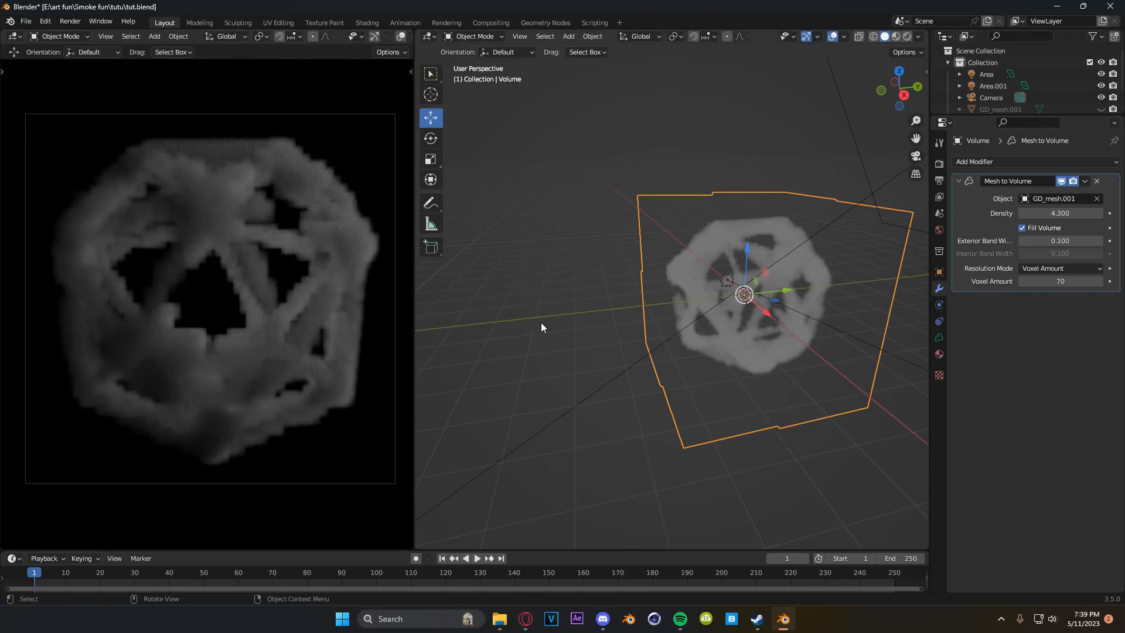
pyautogui.click(1064, 282)
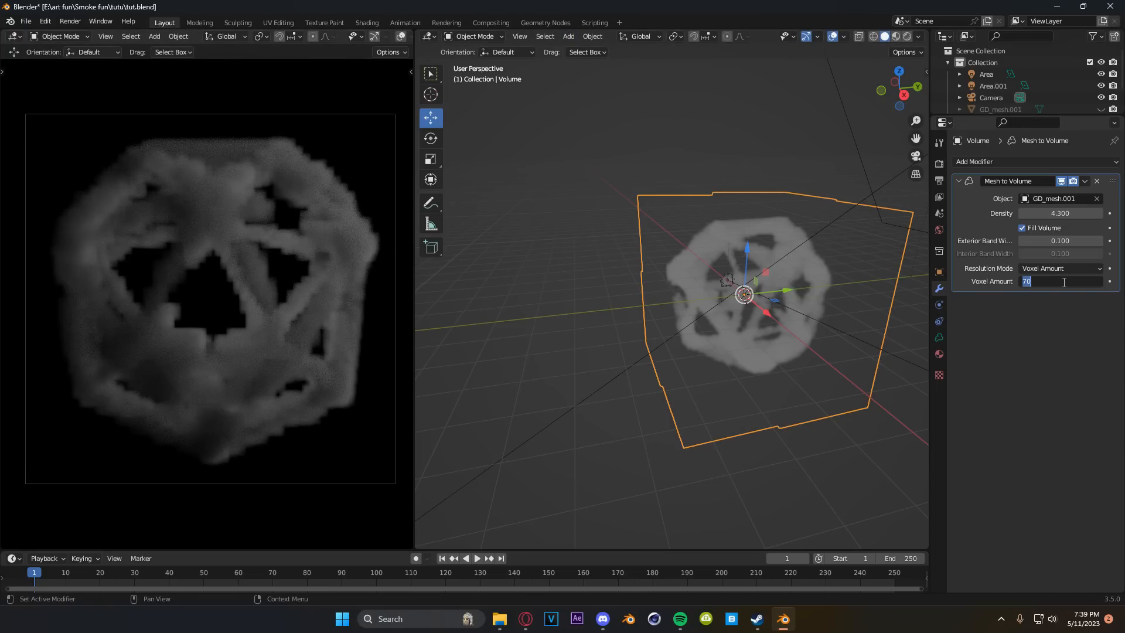
pyautogui.write('100')
pyautogui.press('Return')
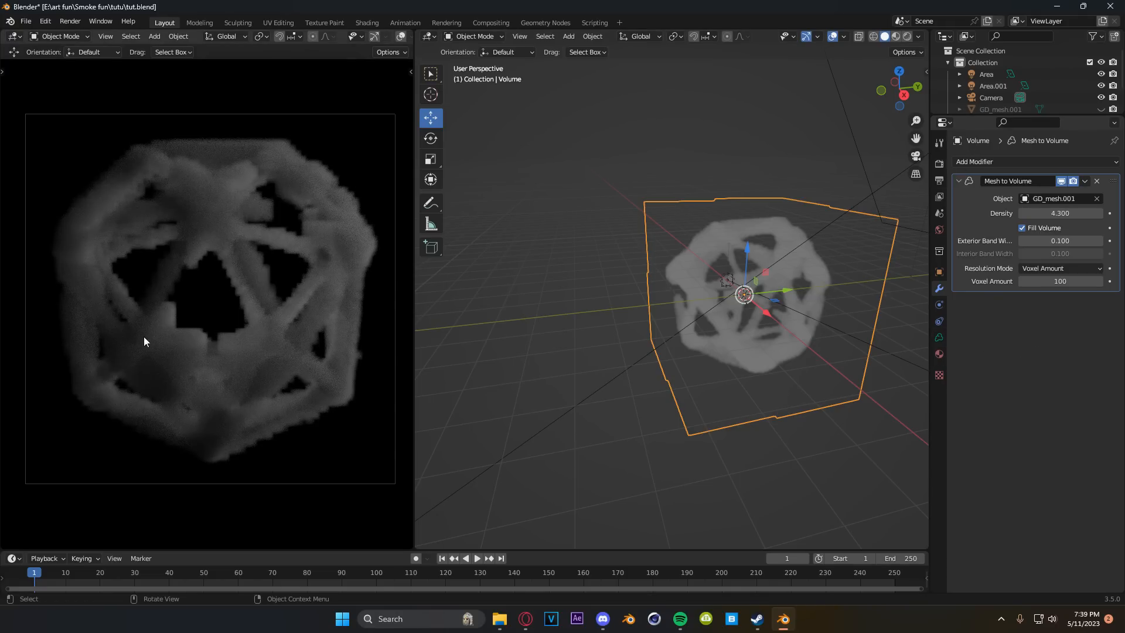
# - Add a Volume Displace modifier to the volume with a new texture, and open that texture's settings
pyautogui.click(991, 163)
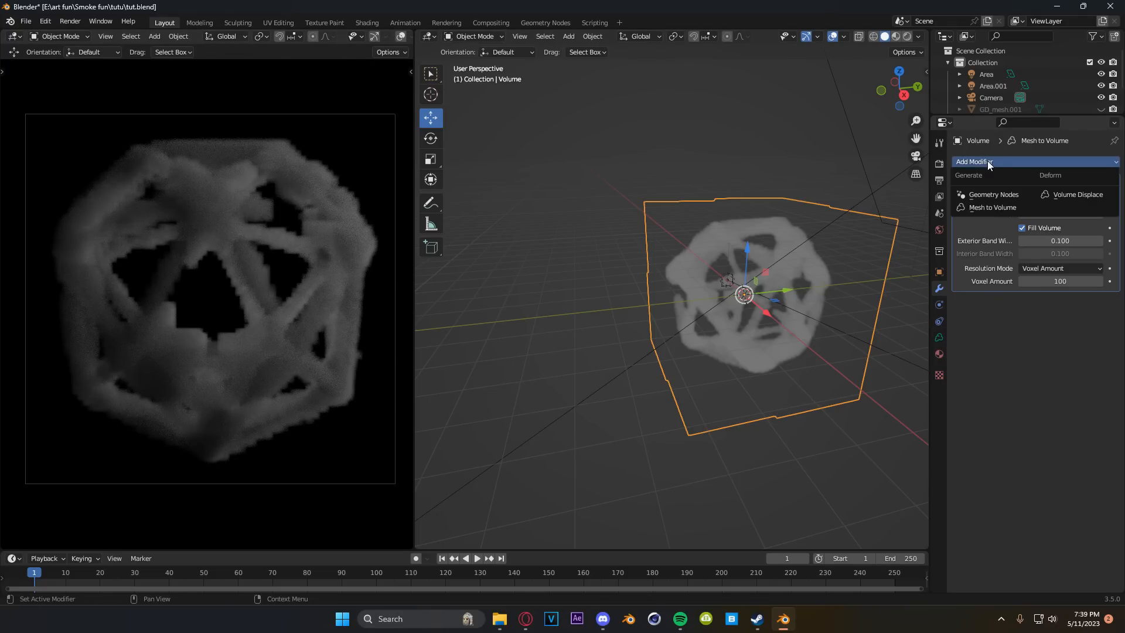
pyautogui.click(1077, 194)
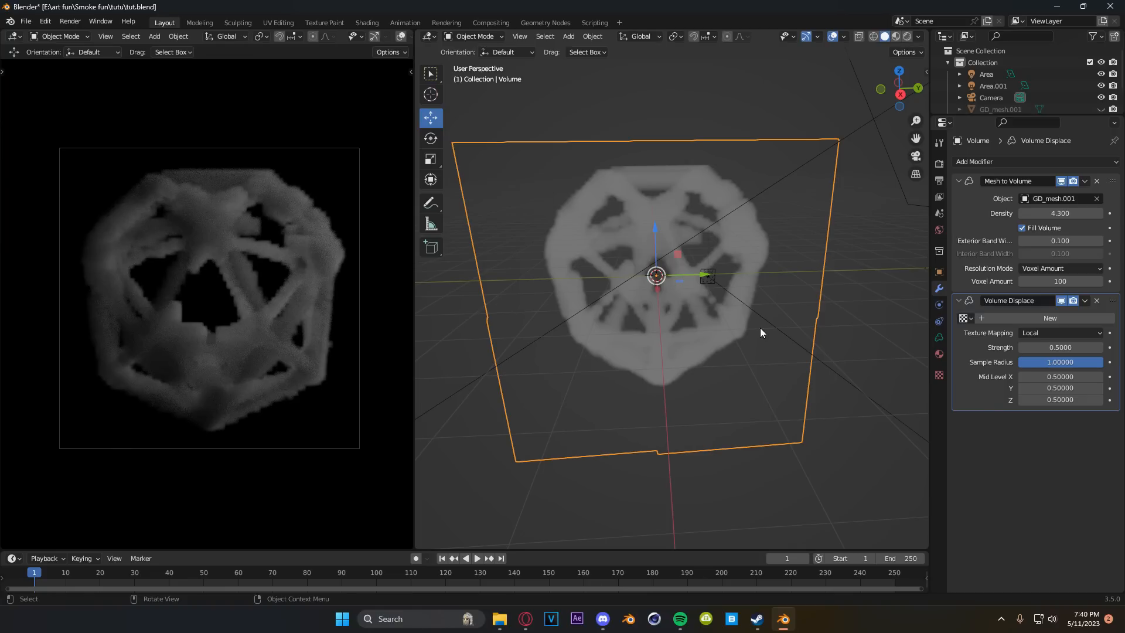
pyautogui.click(1049, 318)
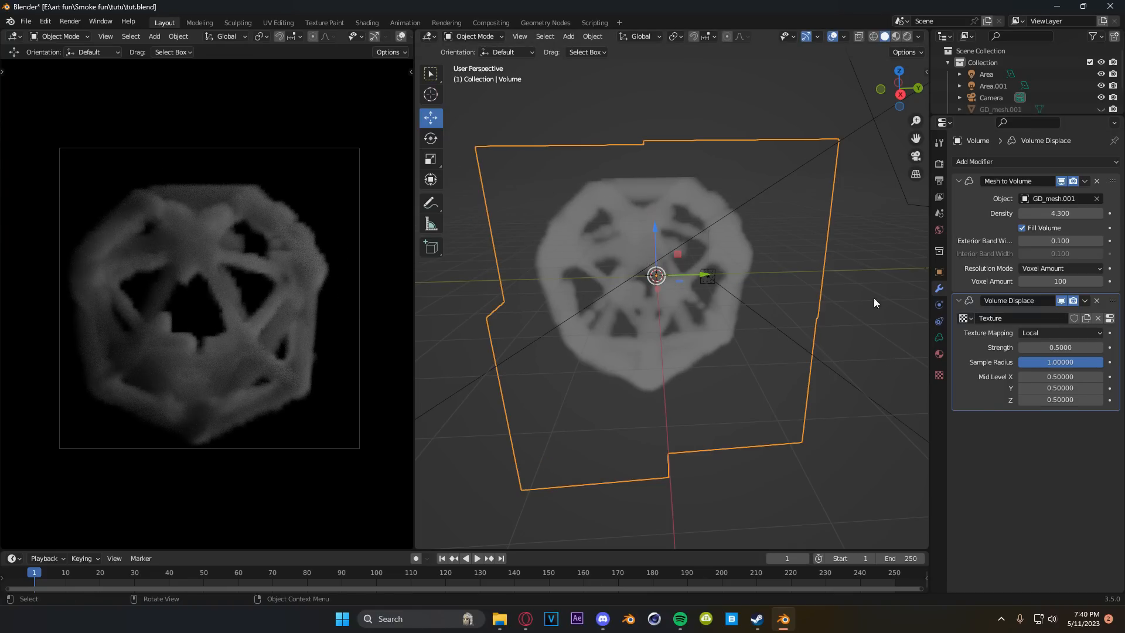
pyautogui.click(1109, 318)
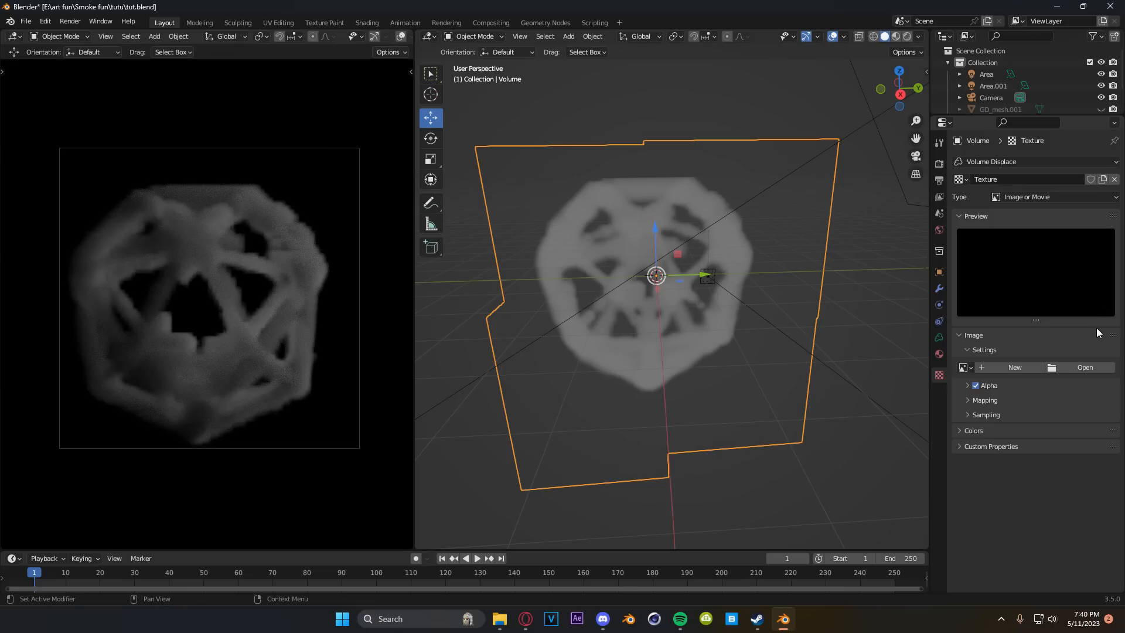
# - Set the displacement texture type to Clouds and its size to 0.66
pyautogui.click(1016, 197)
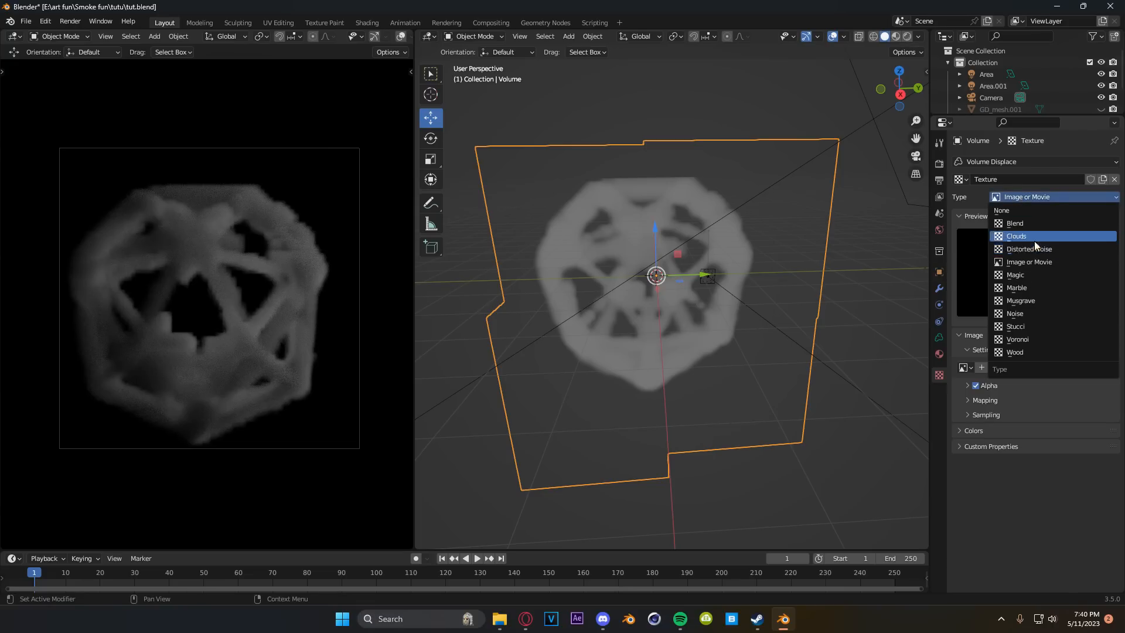
pyautogui.click(1004, 210)
pyautogui.click(1031, 198)
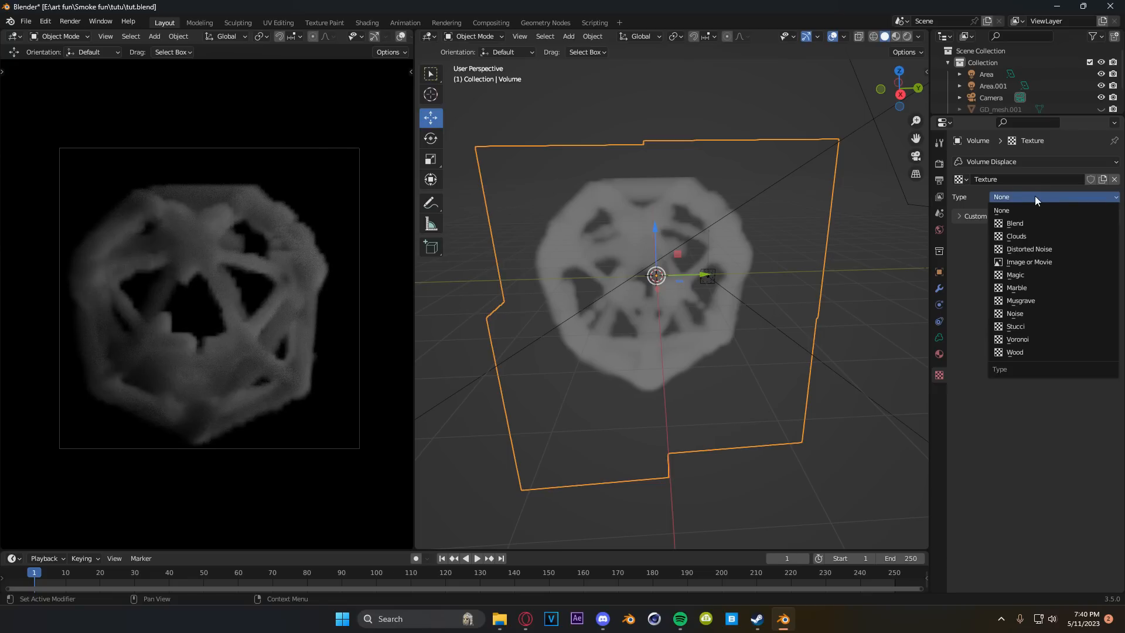
pyautogui.click(1027, 236)
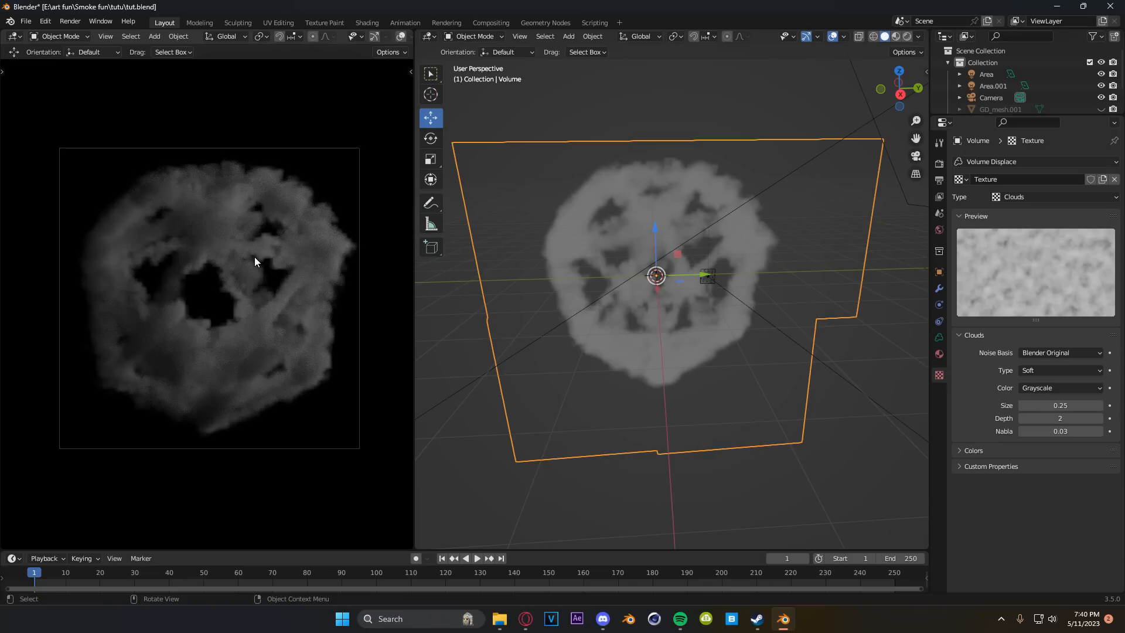
pyautogui.moveTo(1060, 406); pyautogui.dragTo(1084, 406)
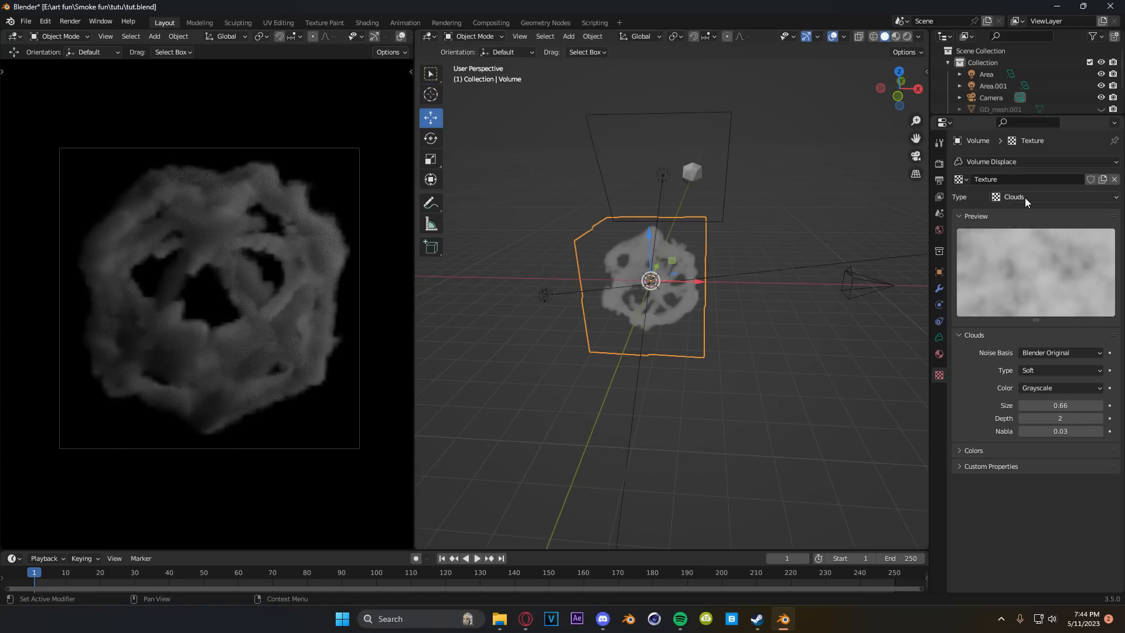
# - Change the displacement texture type to Voronoi and raise its intensity to 3.600
pyautogui.click(1025, 198)
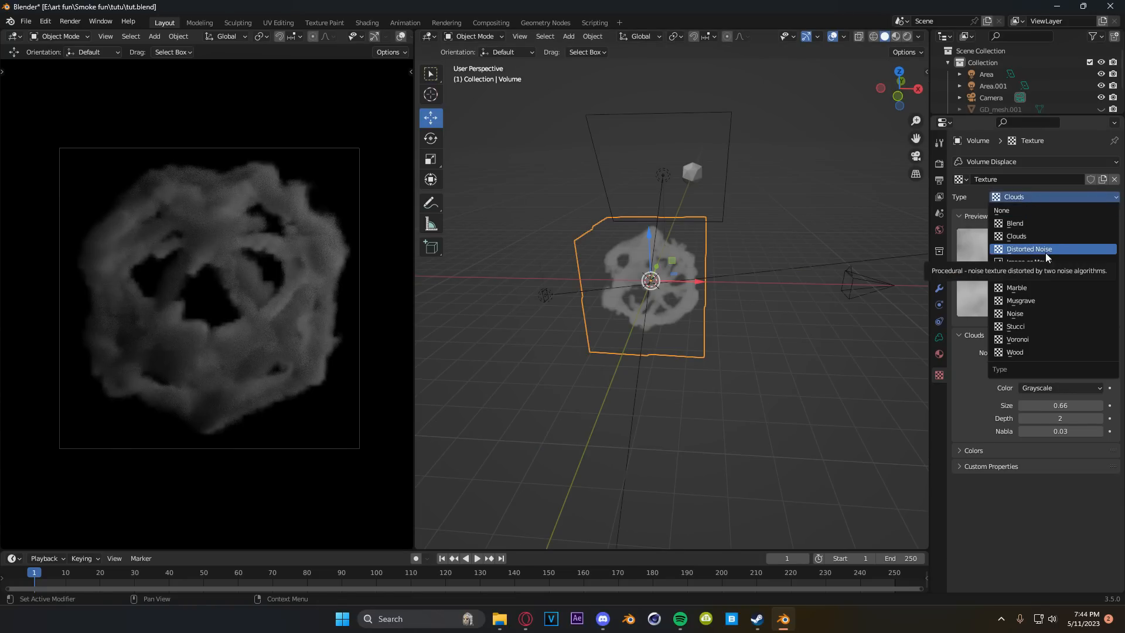
pyautogui.click(1022, 341)
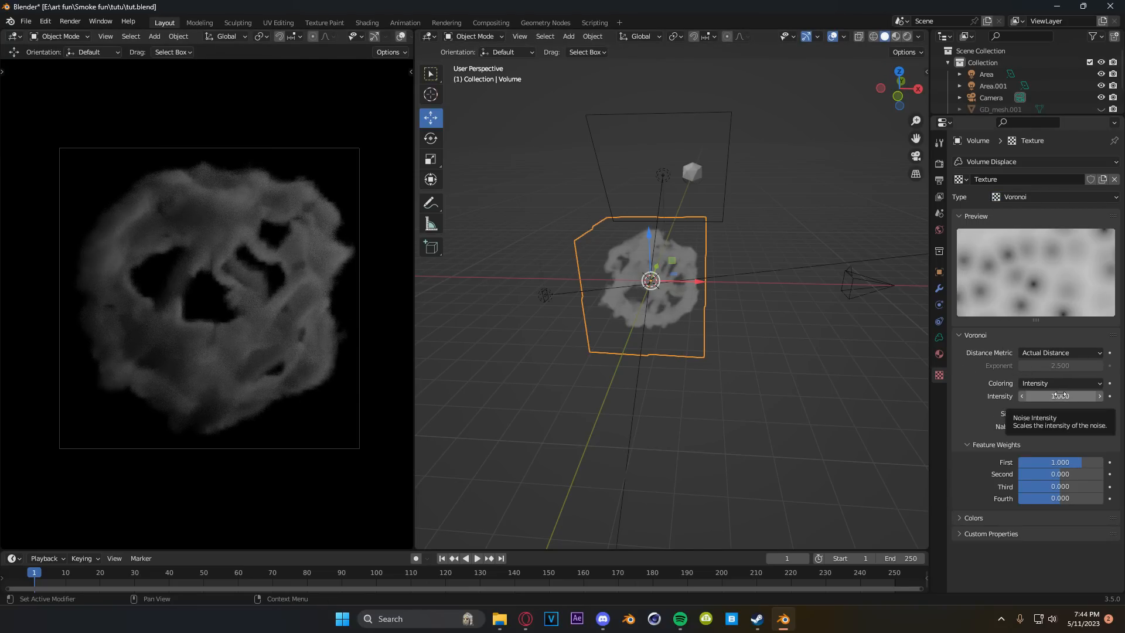
pyautogui.moveTo(1056, 397); pyautogui.dragTo(1114, 396)
pyautogui.moveTo(1061, 397); pyautogui.dragTo(1055, 397)
pyautogui.scroll(6, 232, 280)
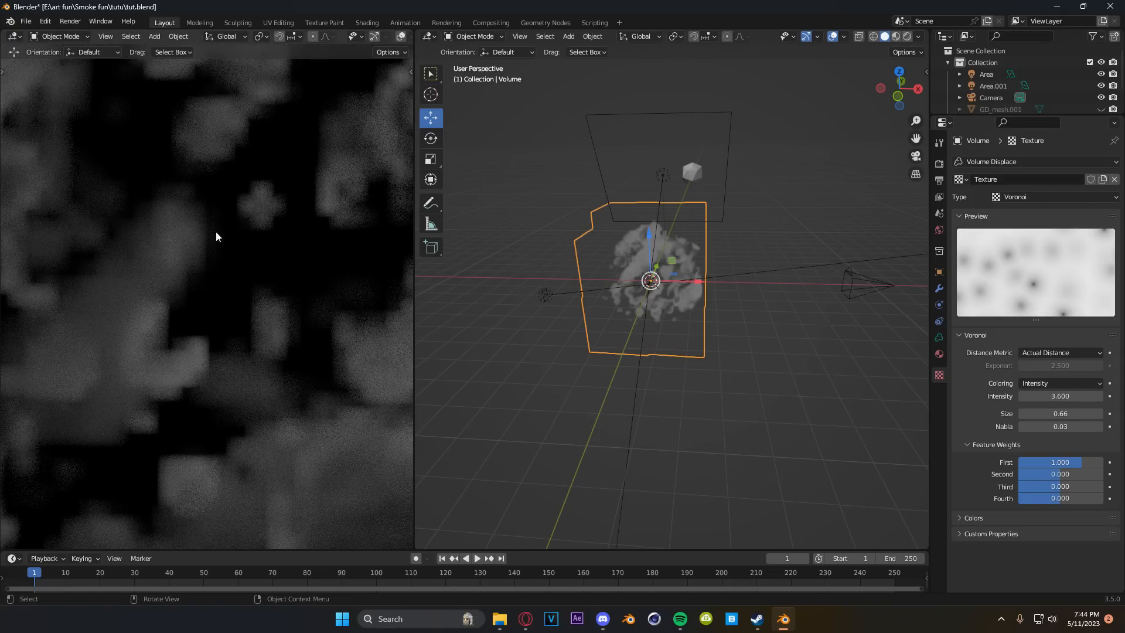
pyautogui.scroll(-6, 236, 237)
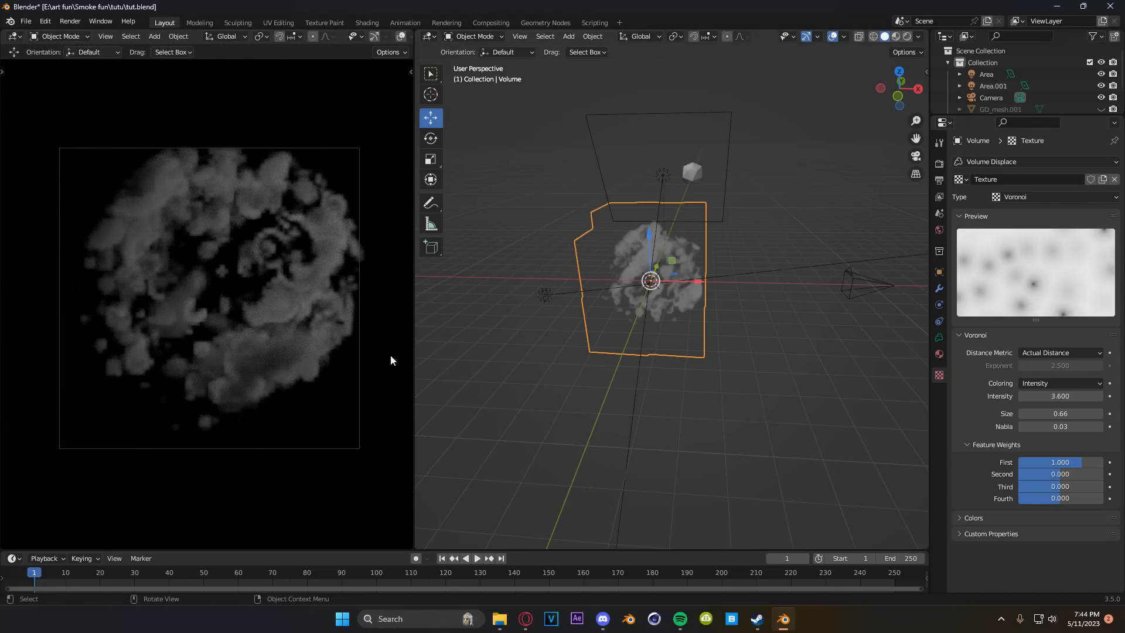
pyautogui.click(939, 338)
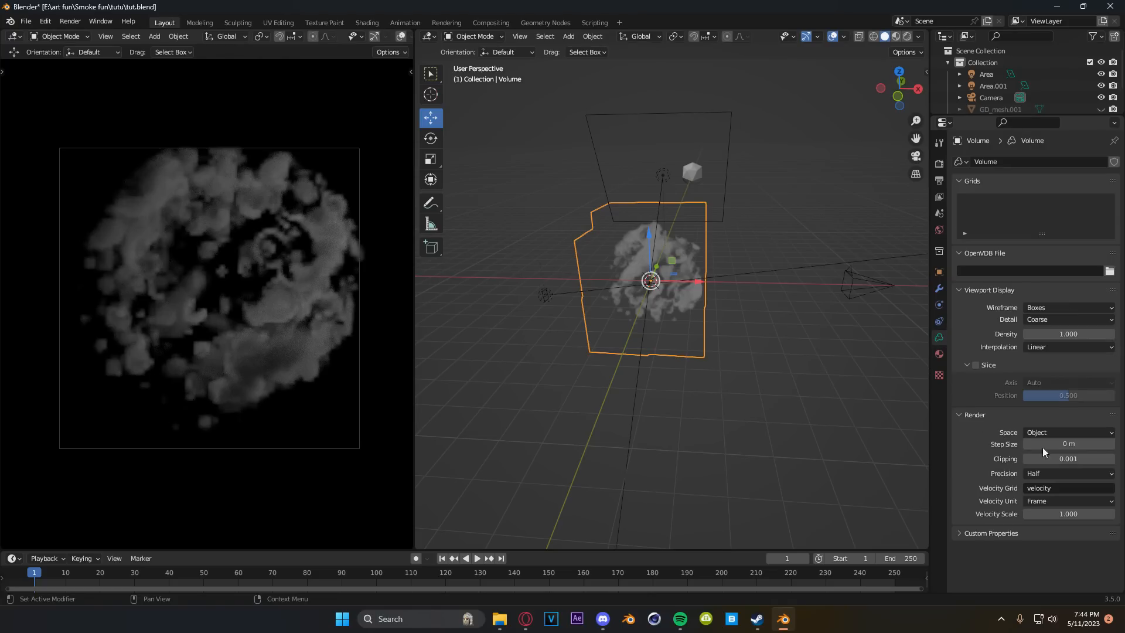
pyautogui.click(940, 289)
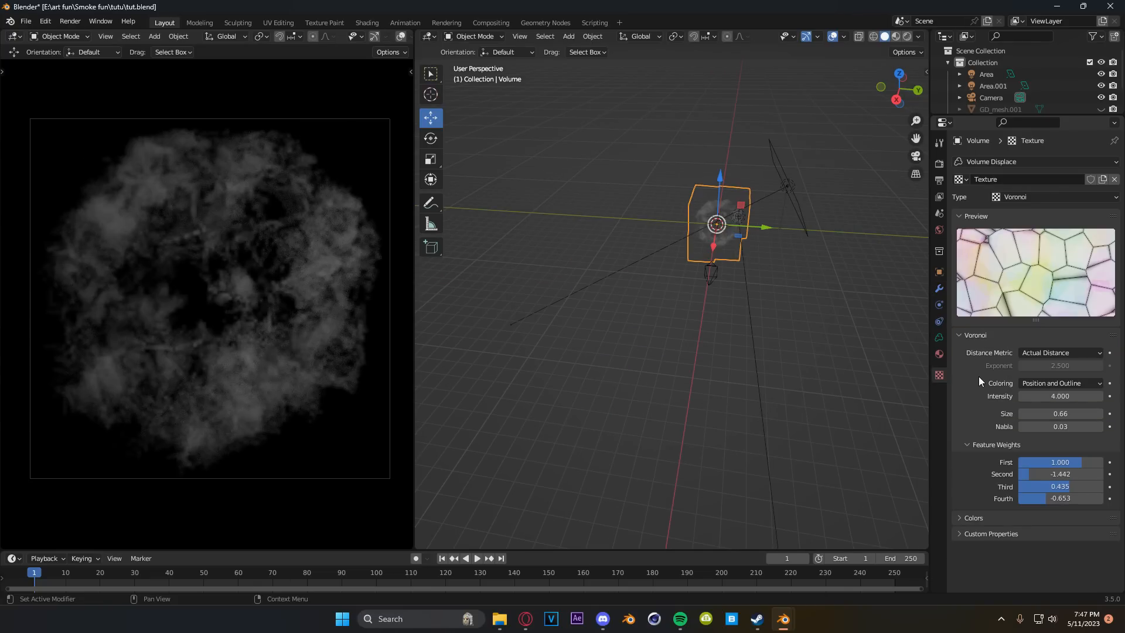
# - Give the Voronoi texture Minkowski distance, Position and Outline coloring, zero second to fourth feature weights, and a size of 1.59
pyautogui.click(1035, 383)
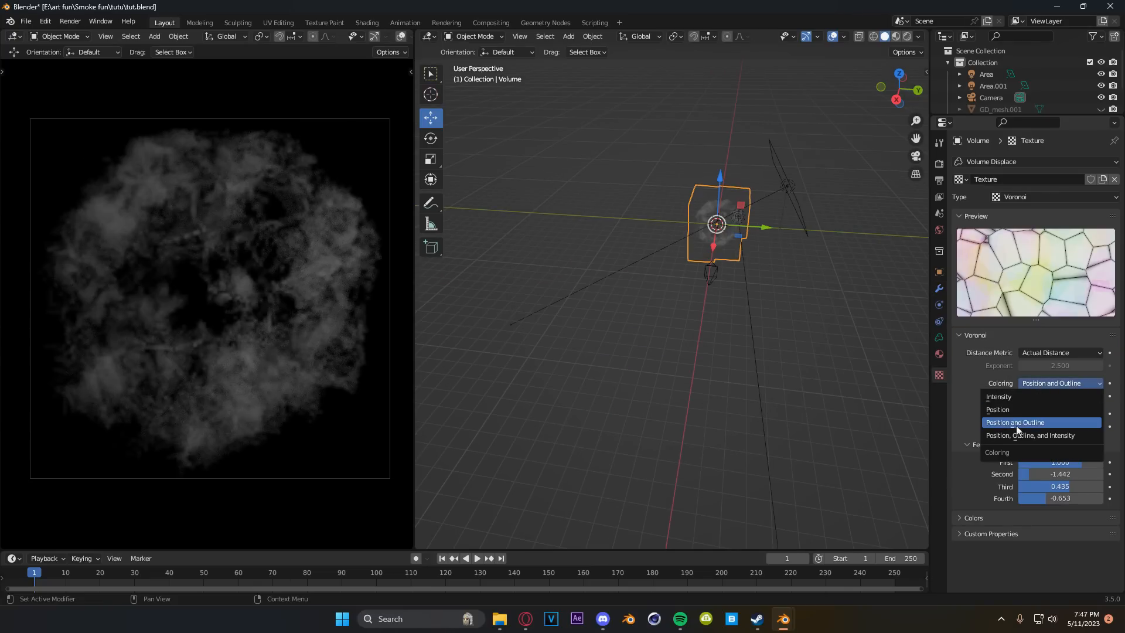
pyautogui.click(1007, 423)
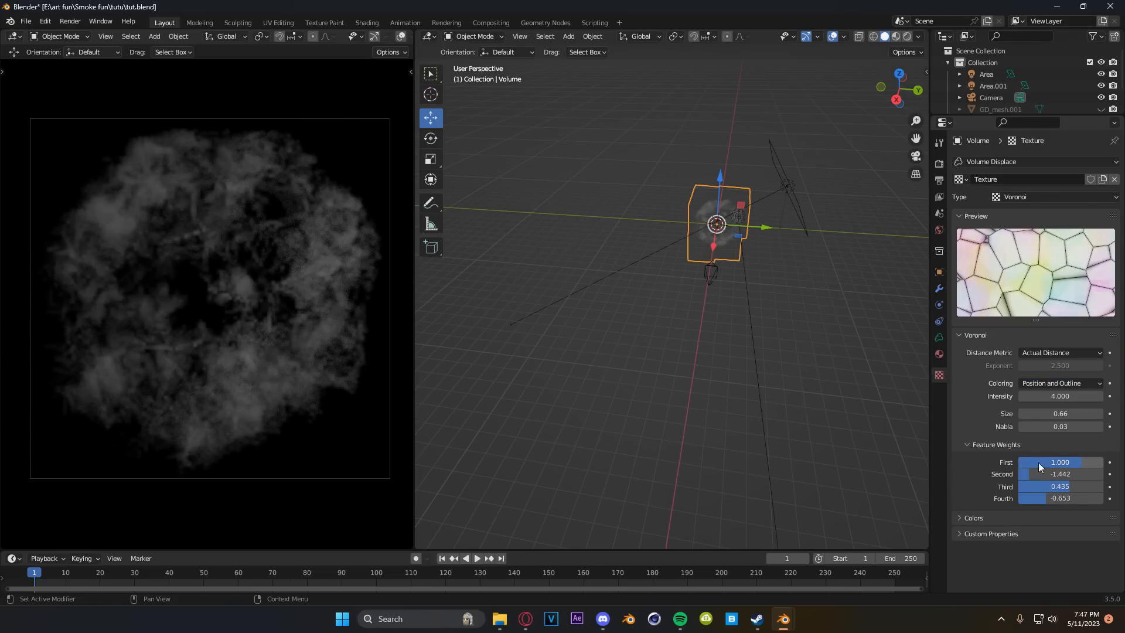
pyautogui.moveTo(1025, 471)
pyautogui.mouseDown()
pyautogui.moveTo(1081, 471)
pyautogui.moveTo(1051, 462)
pyautogui.moveTo(1072, 462)
pyautogui.moveTo(1042, 476)
pyautogui.mouseUp()
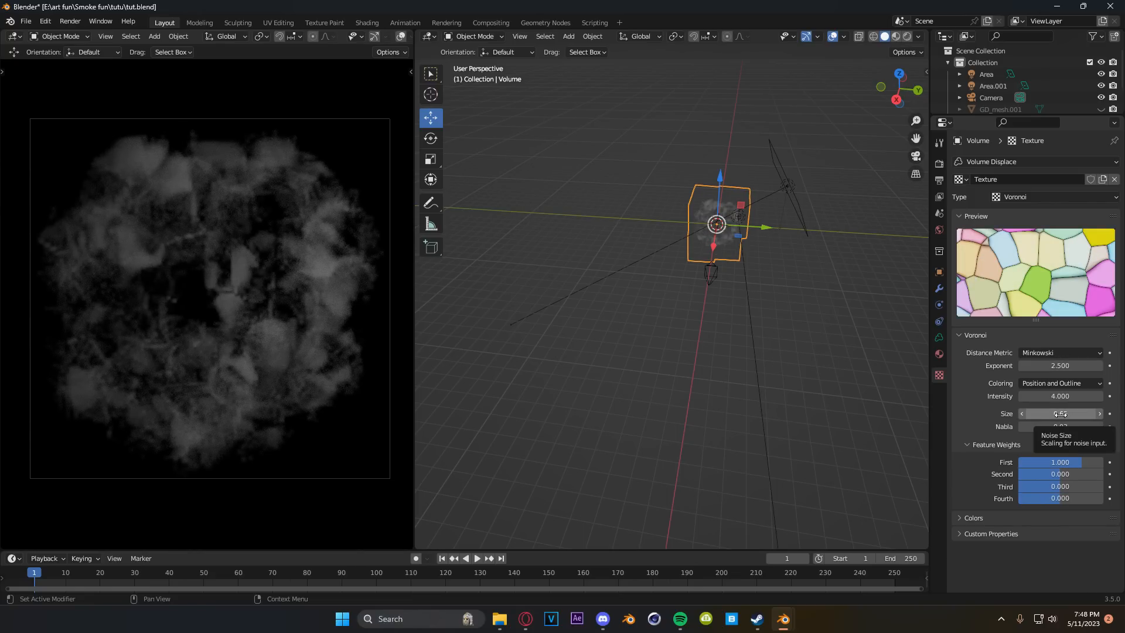
pyautogui.moveTo(1061, 413); pyautogui.dragTo(1092, 413)
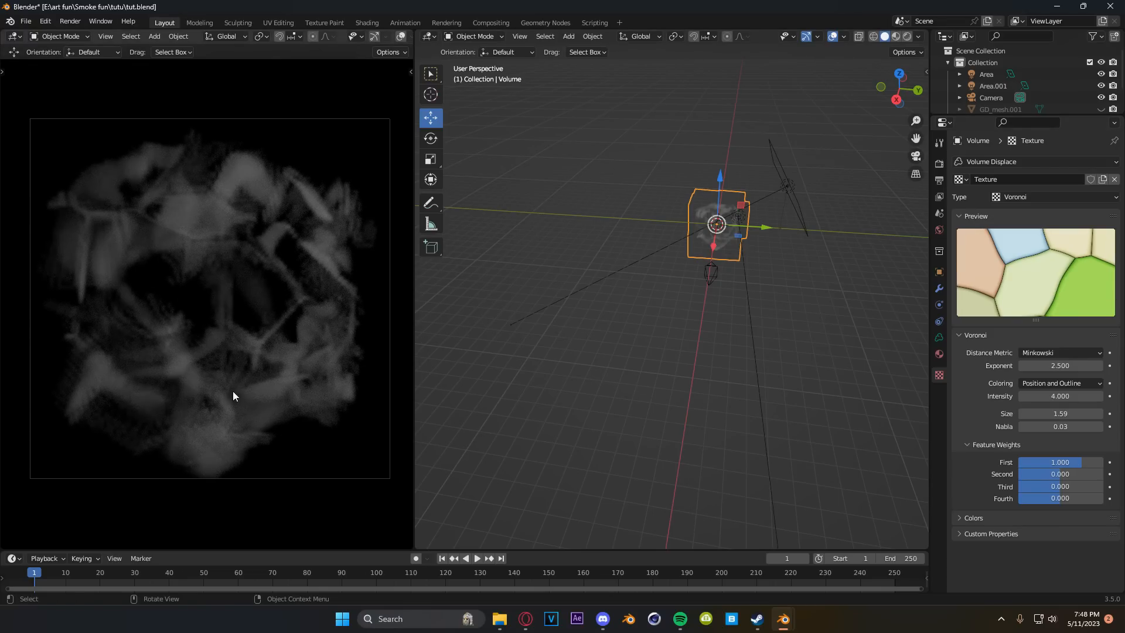
# - Set the Mesh to Volume density to 10 and try adjusting the exterior band width
pyautogui.click(939, 289)
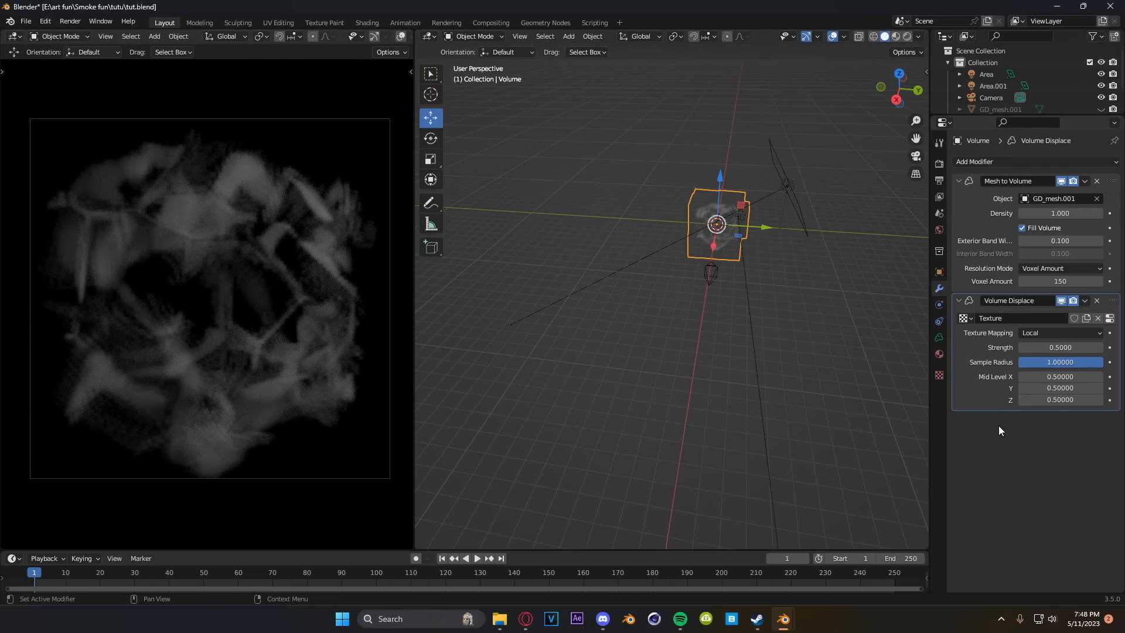
pyautogui.click(1052, 215)
pyautogui.write('10')
pyautogui.press('Return')
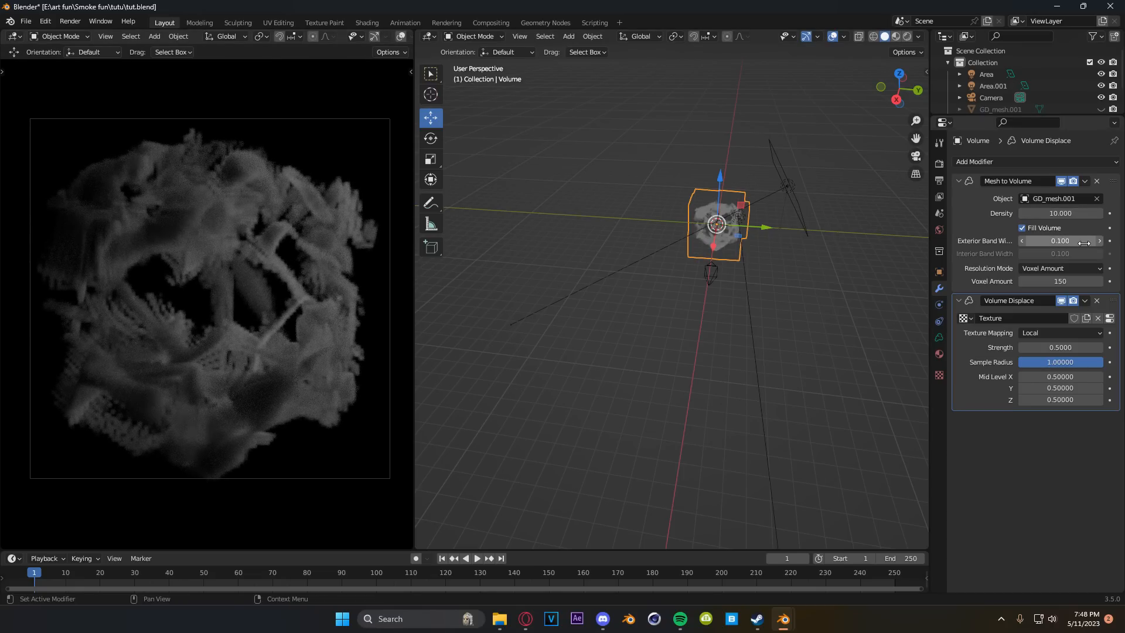
pyautogui.moveTo(1068, 243); pyautogui.dragTo(1090, 243)
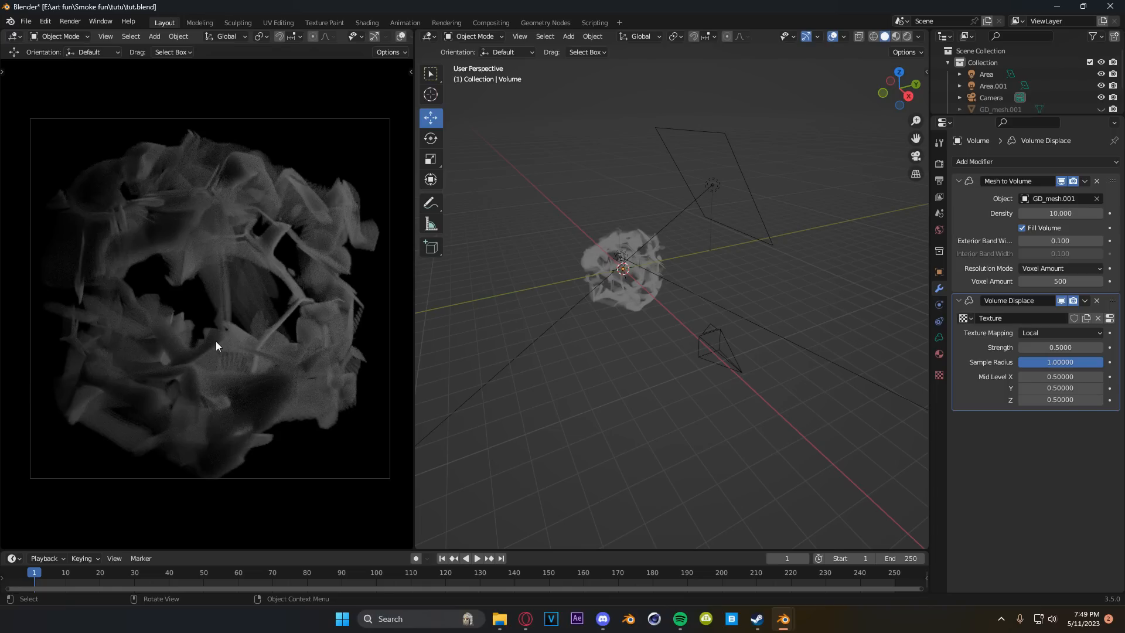
# - Set the Mesh to Volume voxel amount to 150
pyautogui.doubleClick(1055, 282)
pyautogui.write('150')
pyautogui.press('Return')
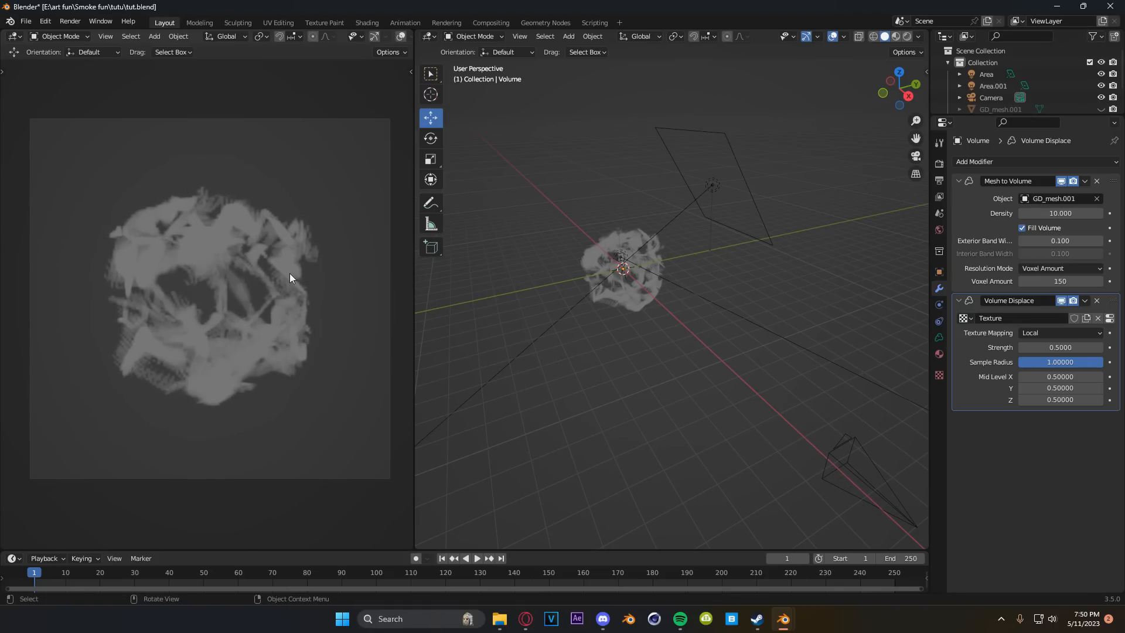
# - Move the camera forward so the smoky orb fills more of the frame
pyautogui.hotkey('shift', '`')
pyautogui.press('w')
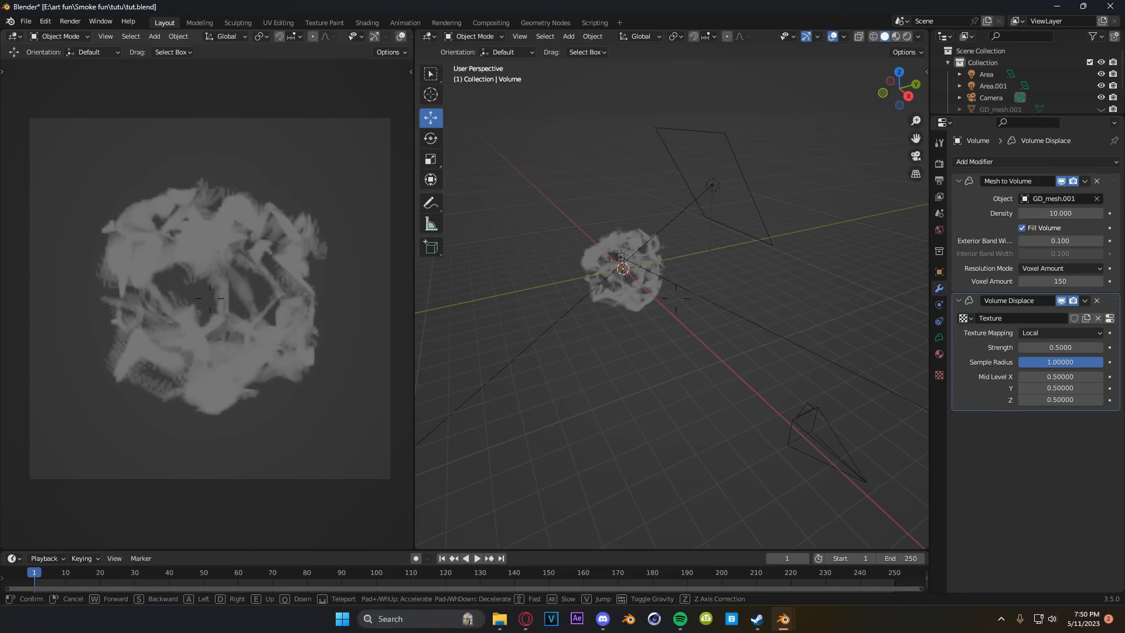
pyautogui.click(289, 274)
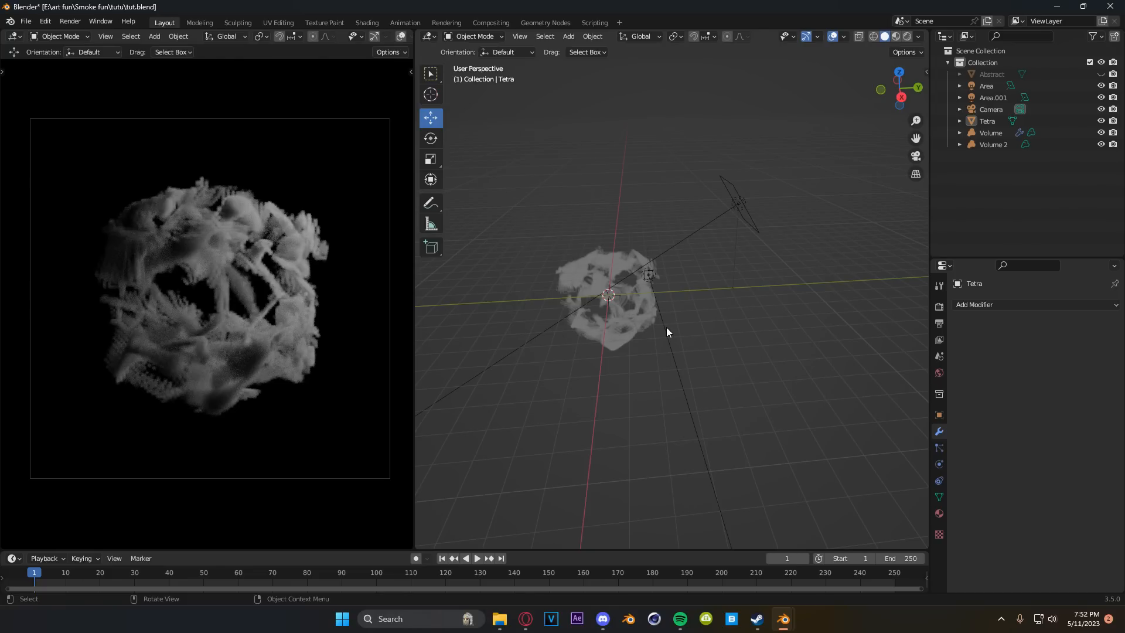
# - Bring the distant Tetra mesh into the orb's centre by setting its Y location to 0 m
pyautogui.scroll(-3, 665, 327)
pyautogui.moveTo(662, 328); pyautogui.dragTo(674, 331, button='middle')
pyautogui.scroll(-3, 683, 330)
pyautogui.keyDown('shift'); pyautogui.moveTo(782, 346); pyautogui.dragTo(684, 333, button='middle'); pyautogui.keyUp('shift')
pyautogui.click(826, 217)
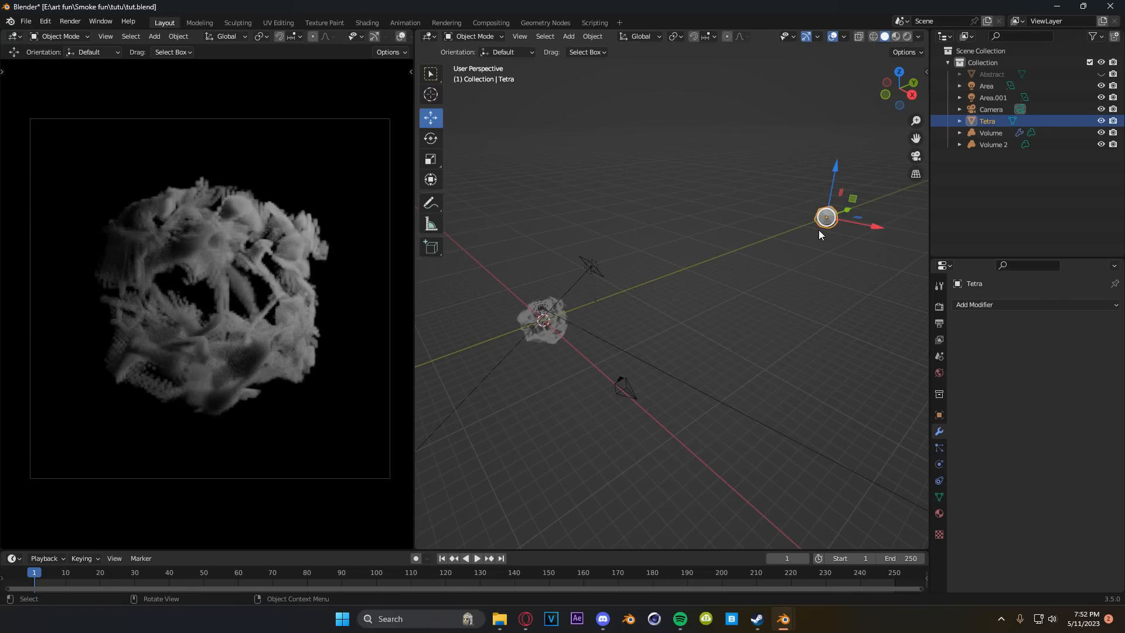
pyautogui.press('n')
pyautogui.click(856, 108)
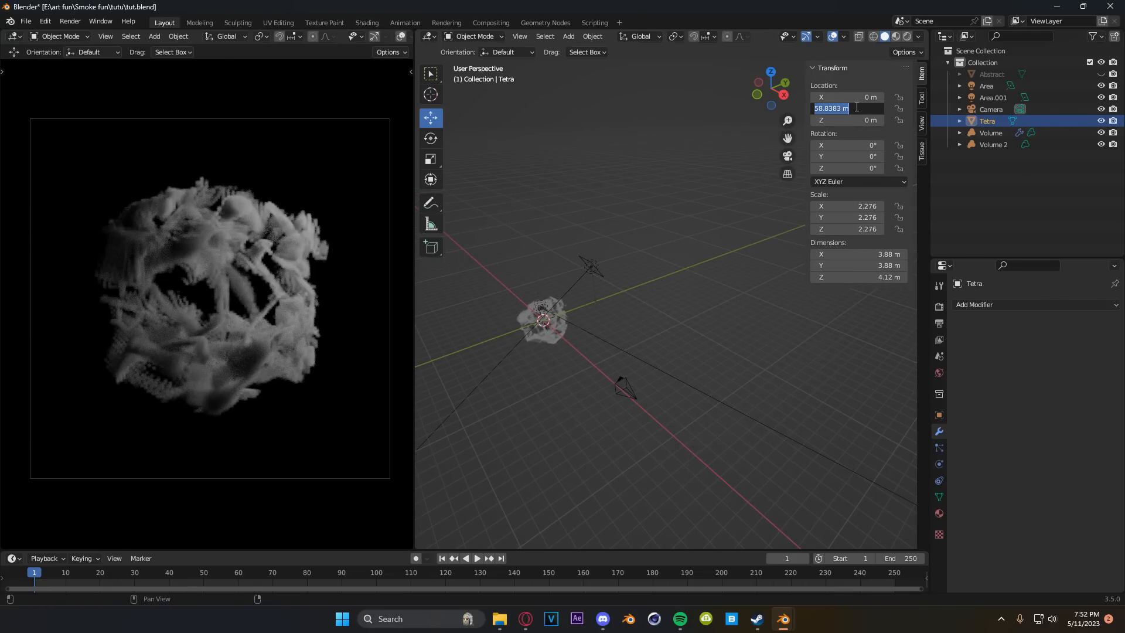
pyautogui.write('0')
pyautogui.press('Return')
pyautogui.press('n')
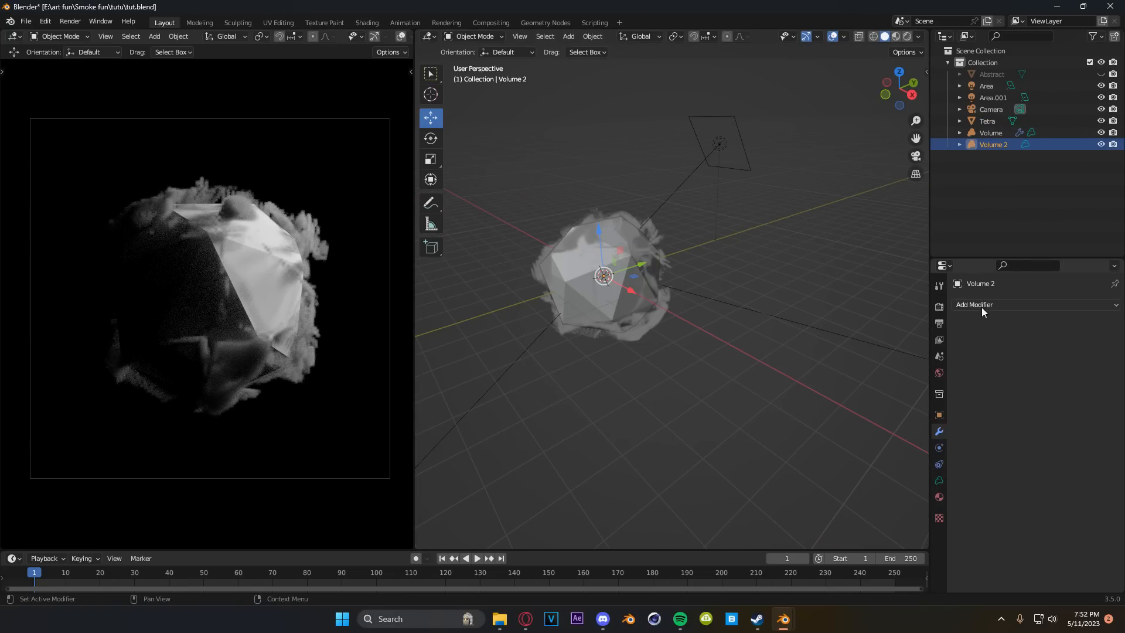
# - Add a Mesh to Volume modifier to Volume 2 with Tetra as its source object, and hide the Tetra mesh
pyautogui.click(981, 304)
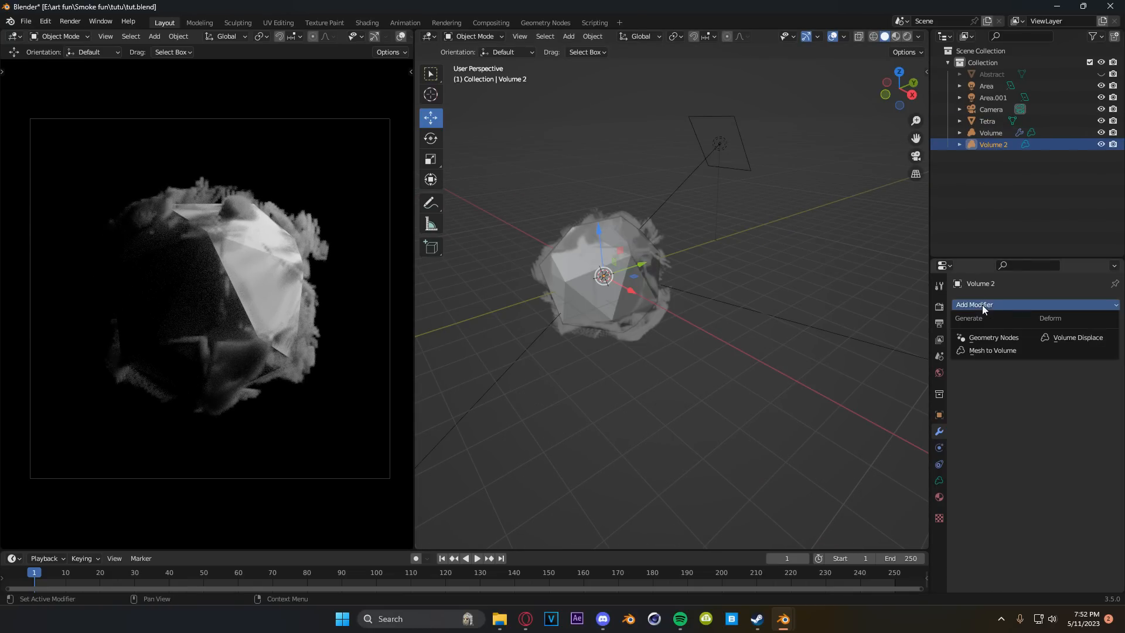
pyautogui.click(993, 351)
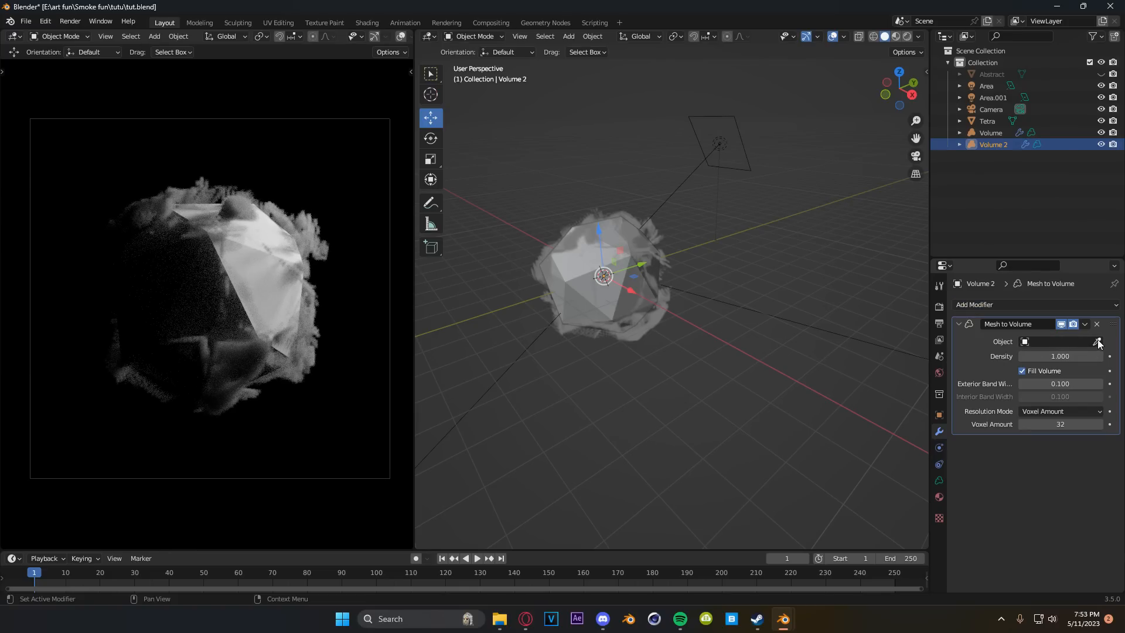
pyautogui.click(1097, 341)
pyautogui.click(988, 120)
pyautogui.click(1101, 121)
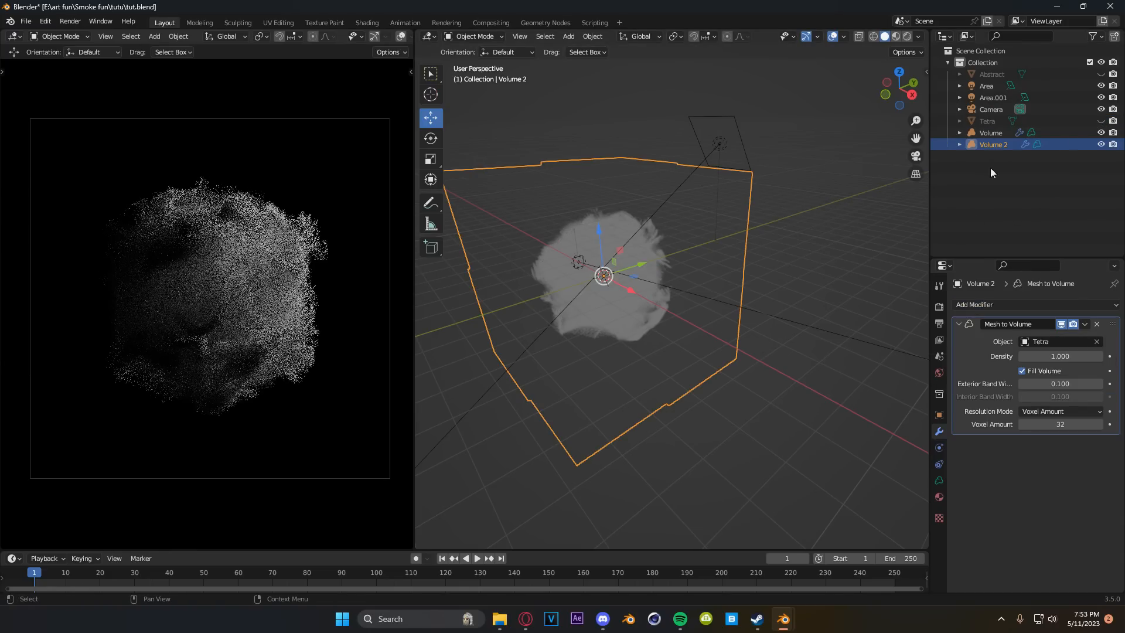
pyautogui.scroll(5, 730, 290)
pyautogui.moveTo(730, 291); pyautogui.dragTo(658, 281, button='middle')
pyautogui.scroll(2, 658, 281)
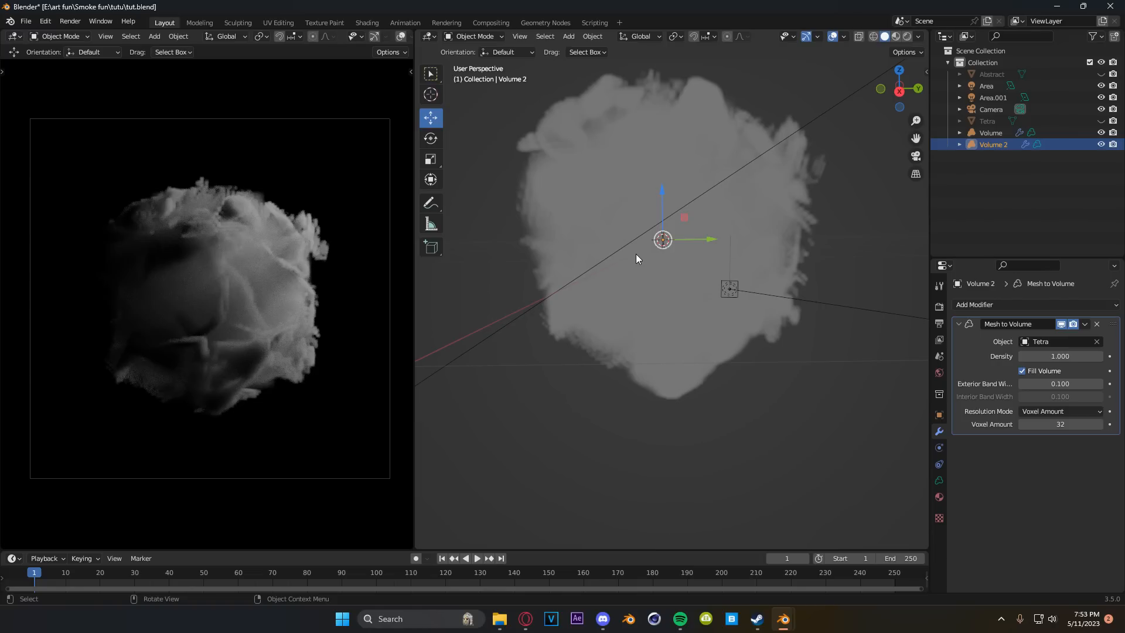
# - Unhide the Tetra mesh, scale it up inside the orb, and hide it again
pyautogui.hotkey('alt', 'h')
pyautogui.press('s')
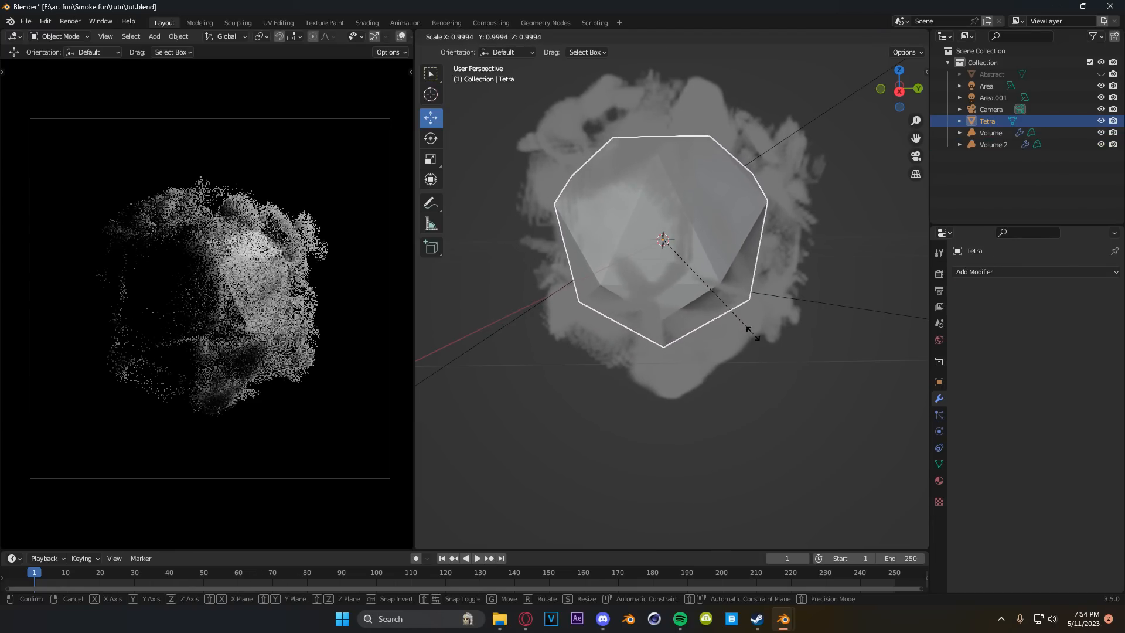
pyautogui.click(753, 334)
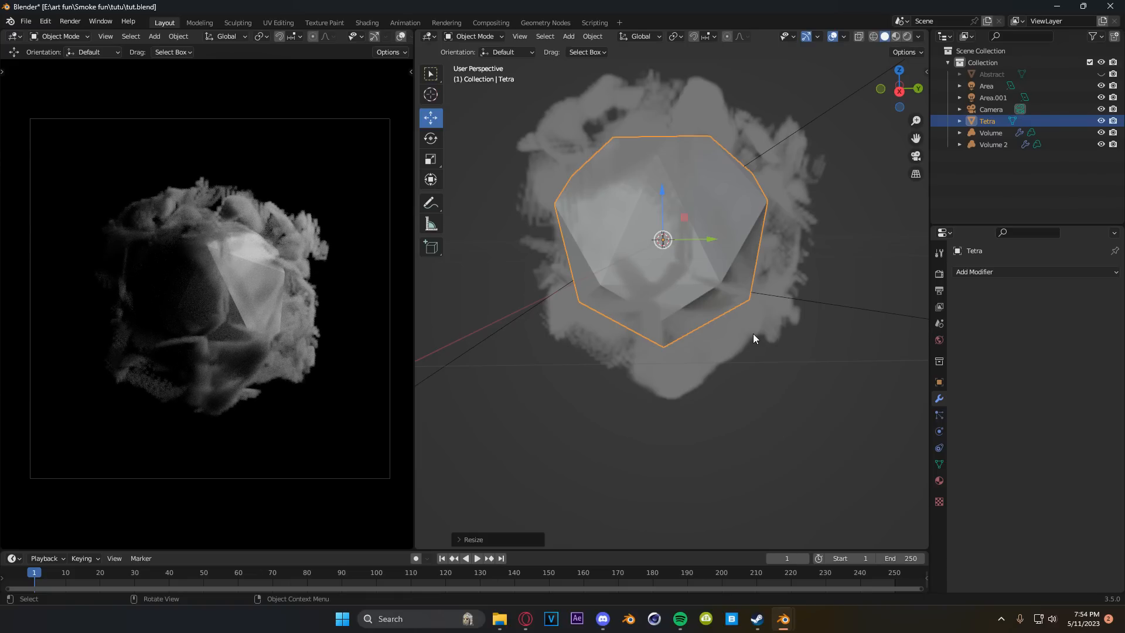
pyautogui.press('s')
pyautogui.click(802, 395)
pyautogui.click(1101, 122)
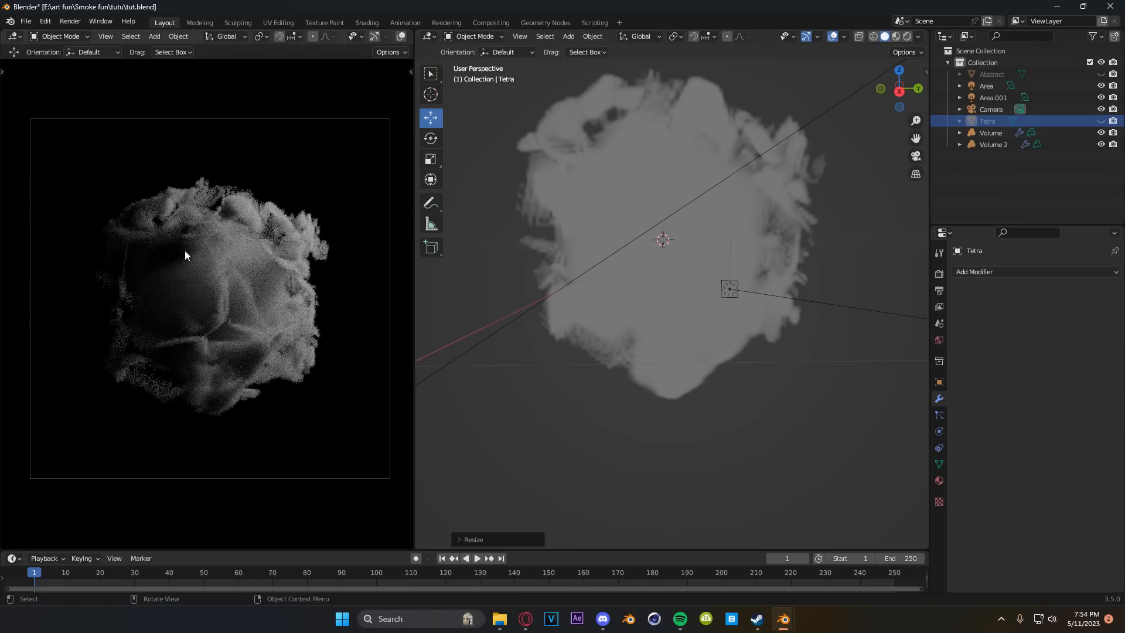
# - Add a Volume Displace modifier to Volume 2
pyautogui.scroll(3, 187, 263)
pyautogui.moveTo(679, 224); pyautogui.dragTo(649, 252, button='middle')
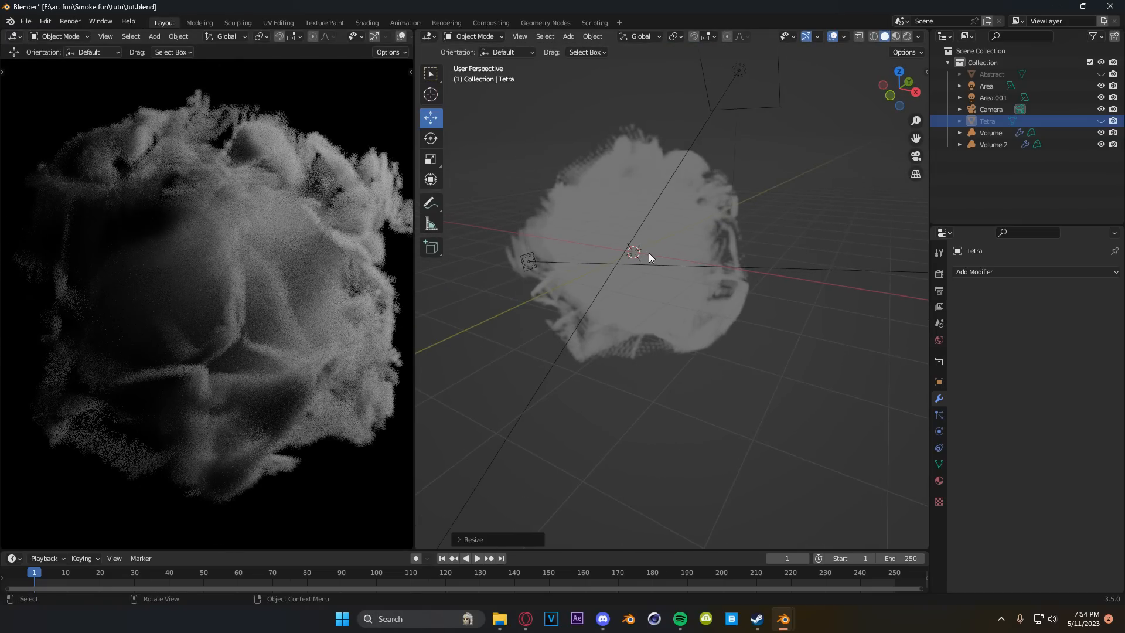
pyautogui.scroll(-2, 291, 270)
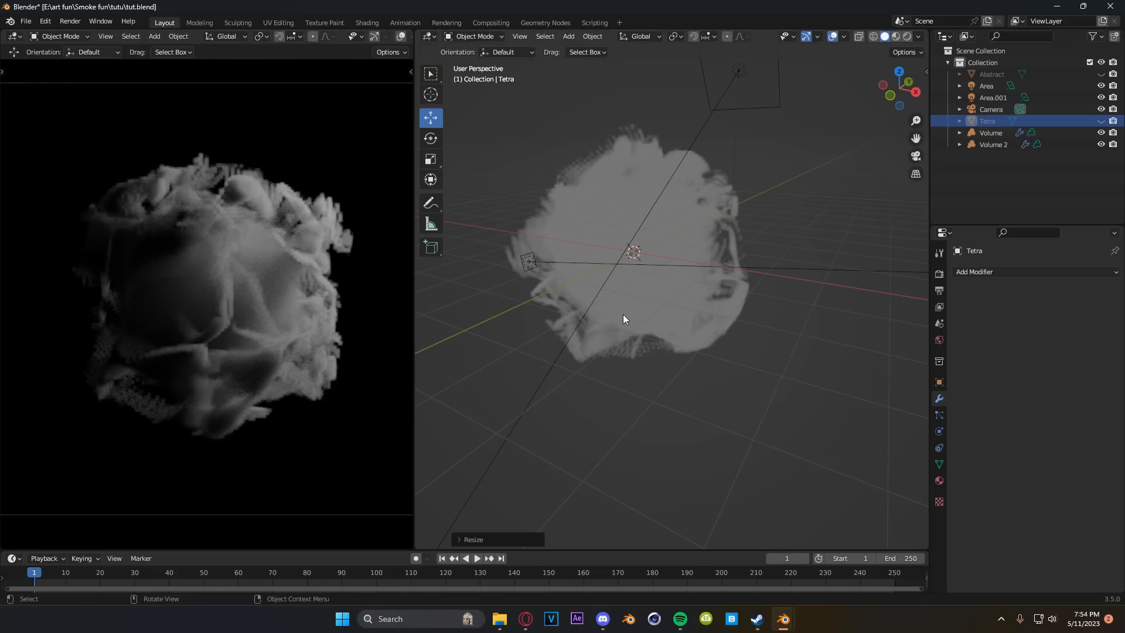
pyautogui.moveTo(624, 314); pyautogui.dragTo(674, 331, button='middle')
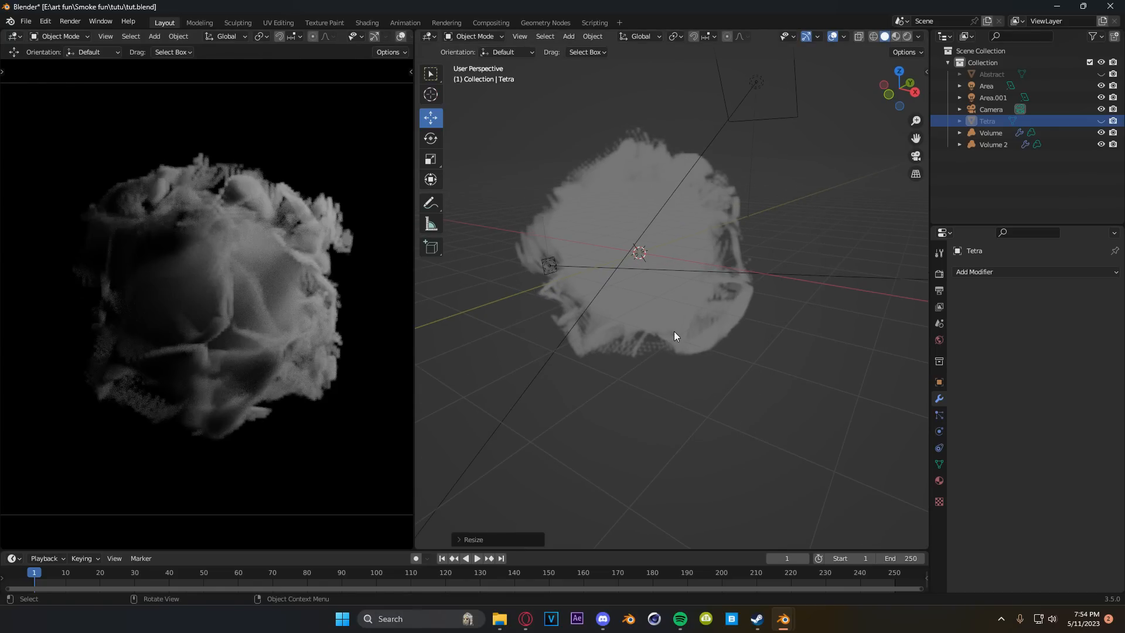
pyautogui.click(674, 332)
pyautogui.scroll(1, 674, 332)
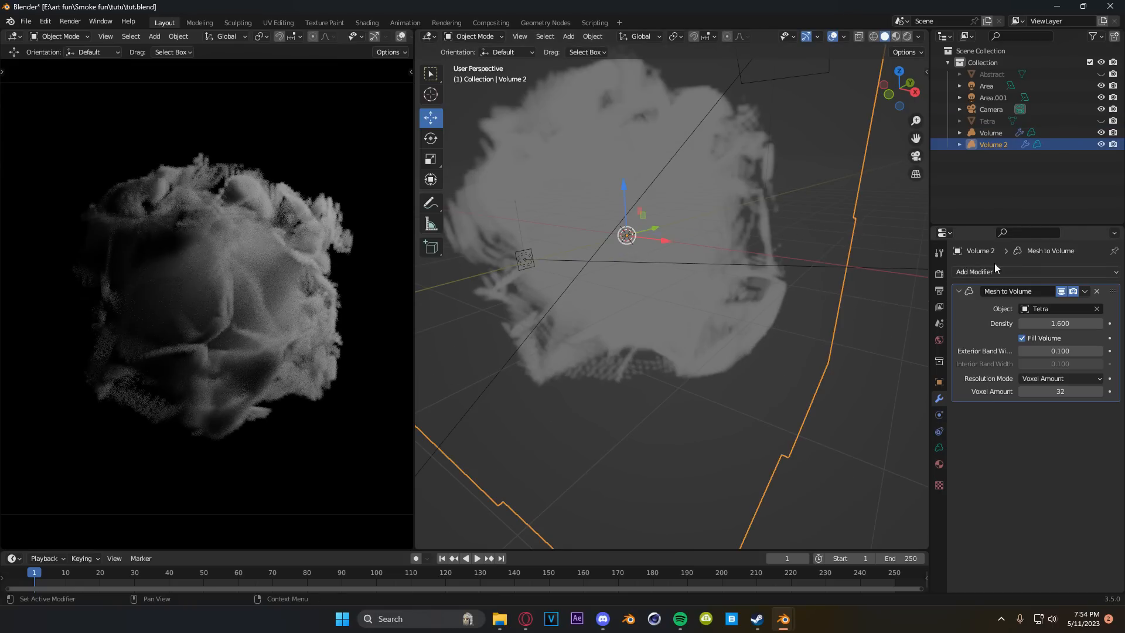
pyautogui.click(994, 272)
pyautogui.click(1068, 302)
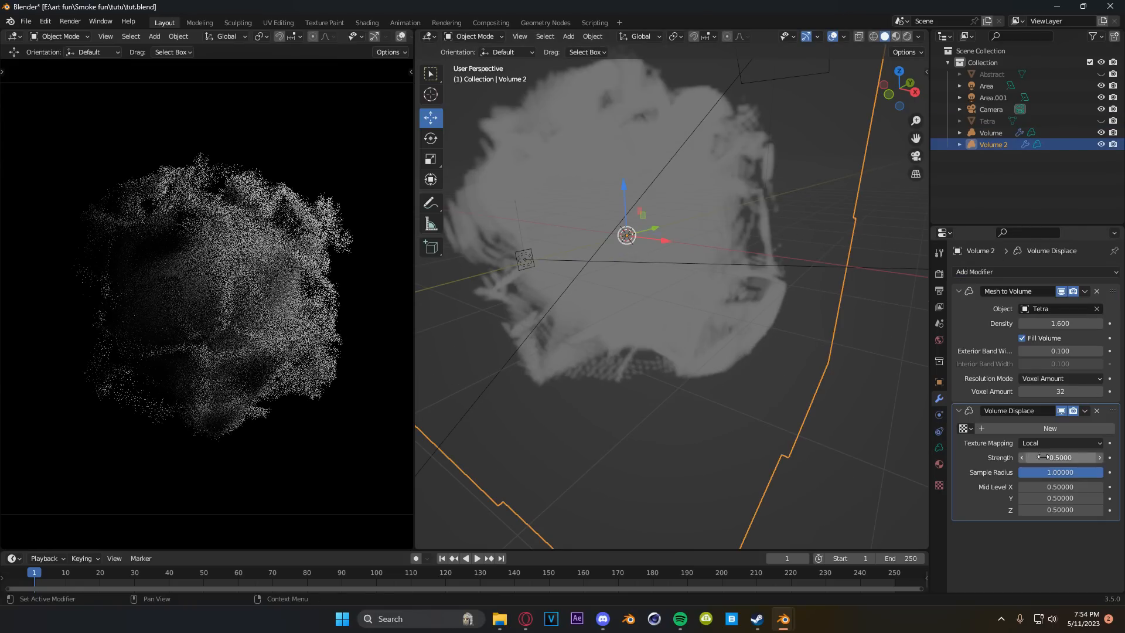
# - Create a new Clouds texture for Volume 2's displacement, and hide the outer Volume
pyautogui.click(1092, 426)
pyautogui.click(1109, 428)
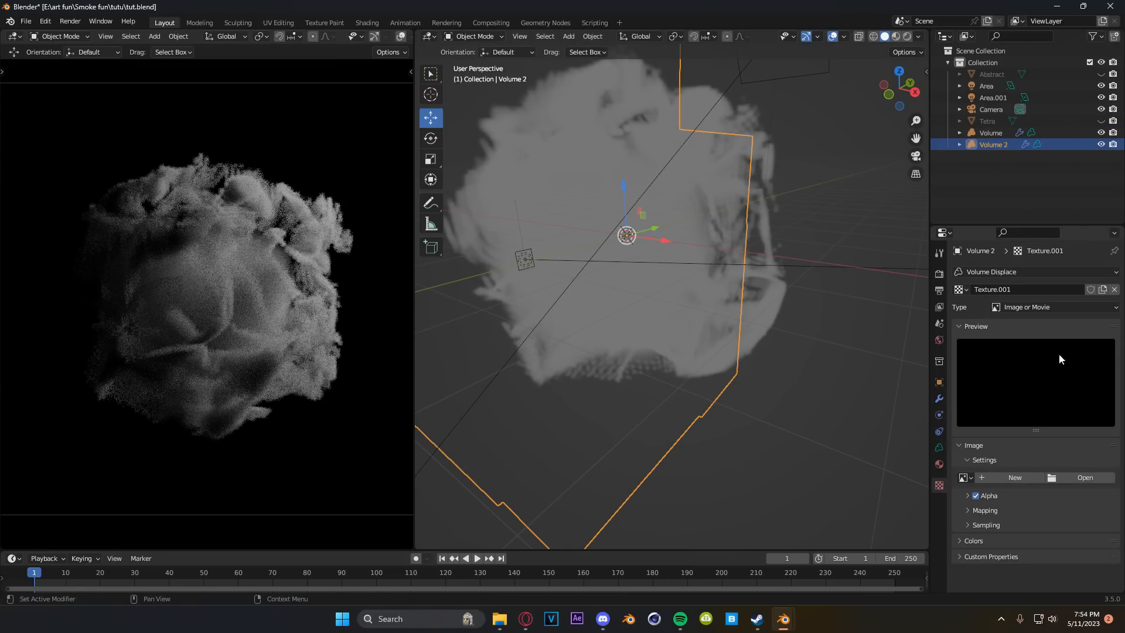
pyautogui.click(1039, 307)
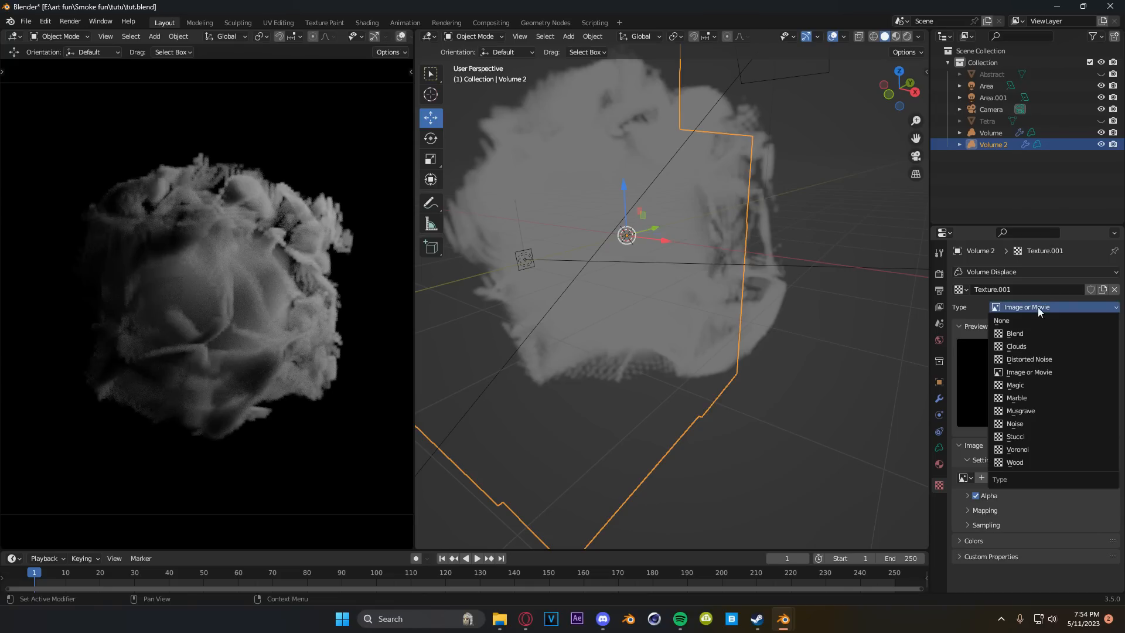
pyautogui.click(1017, 346)
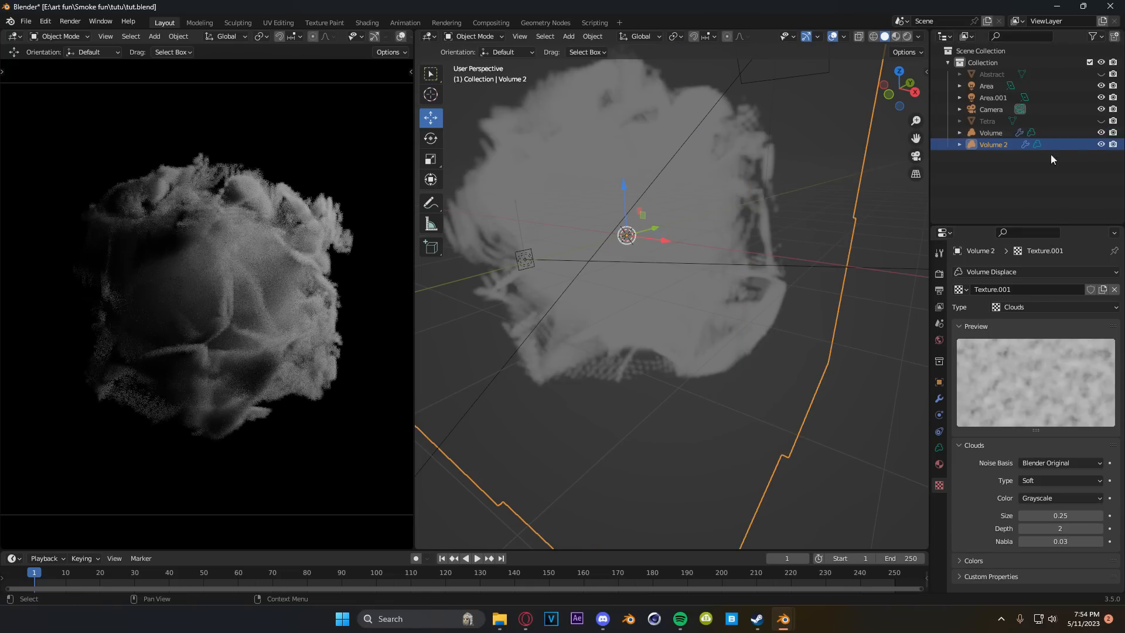
pyautogui.click(1101, 133)
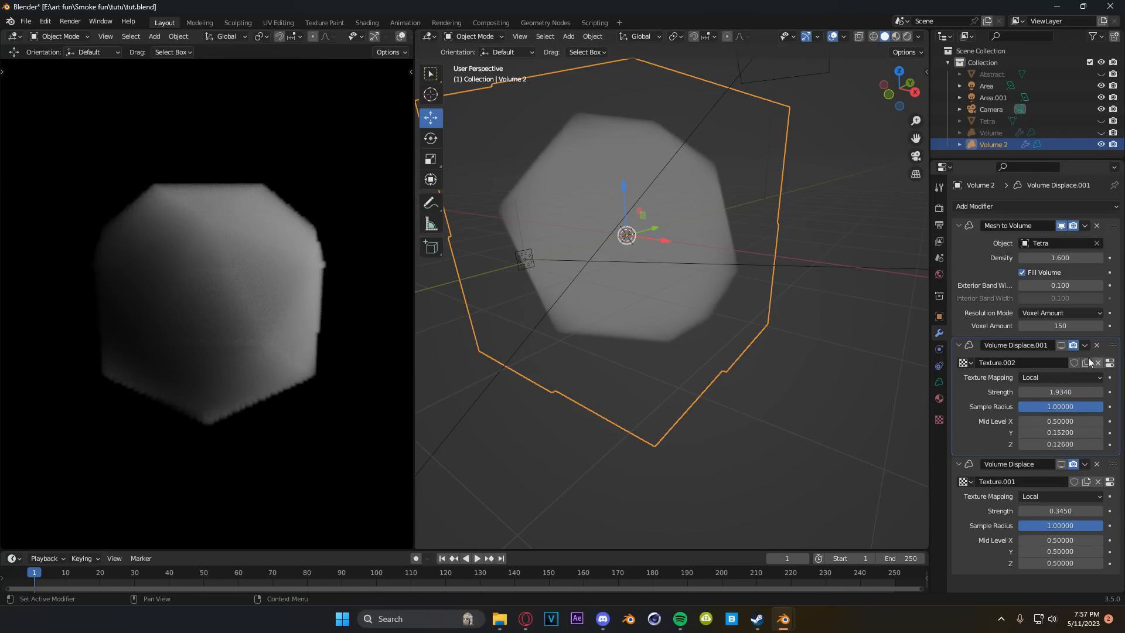
# - Enable Volume Displace.001 in the viewport and look over its Musgrave texture settings
pyautogui.click(1061, 345)
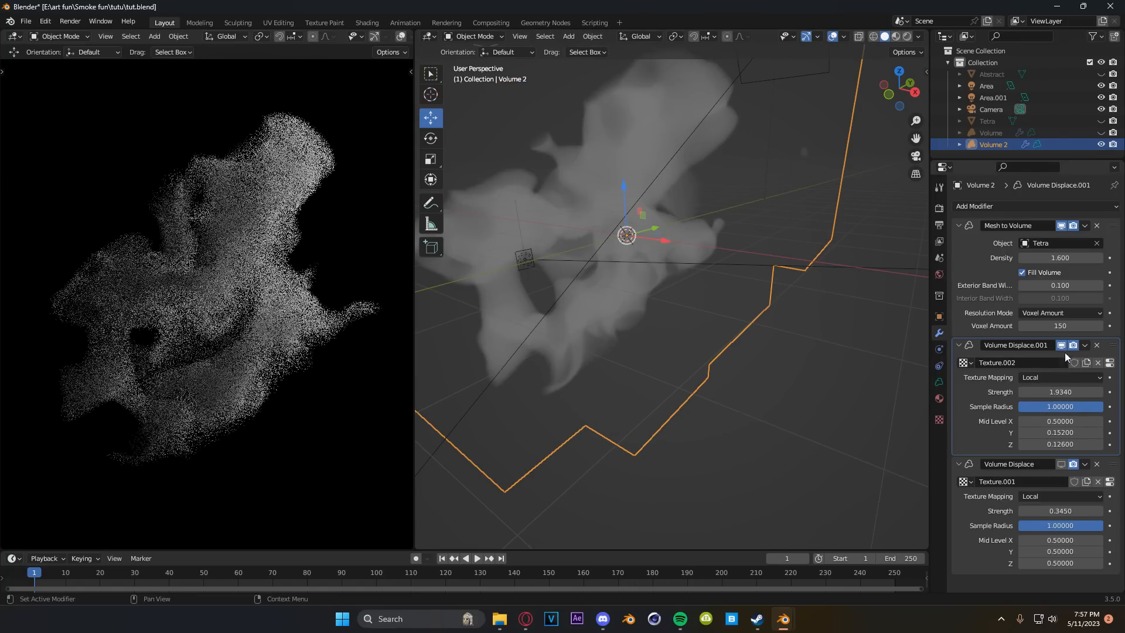
pyautogui.click(938, 419)
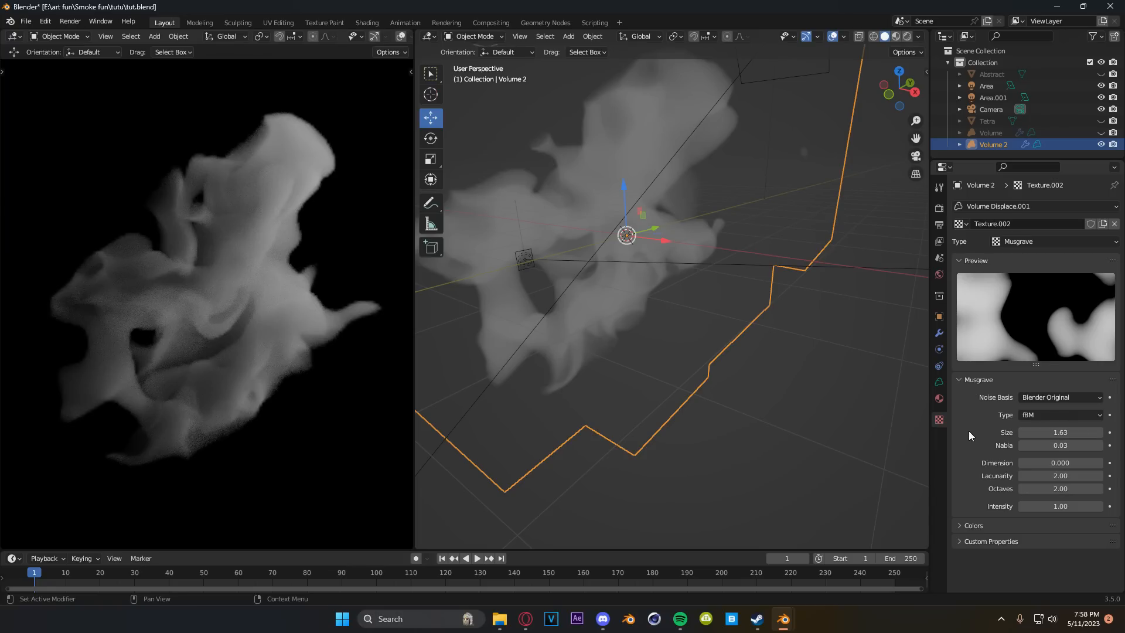
pyautogui.click(939, 332)
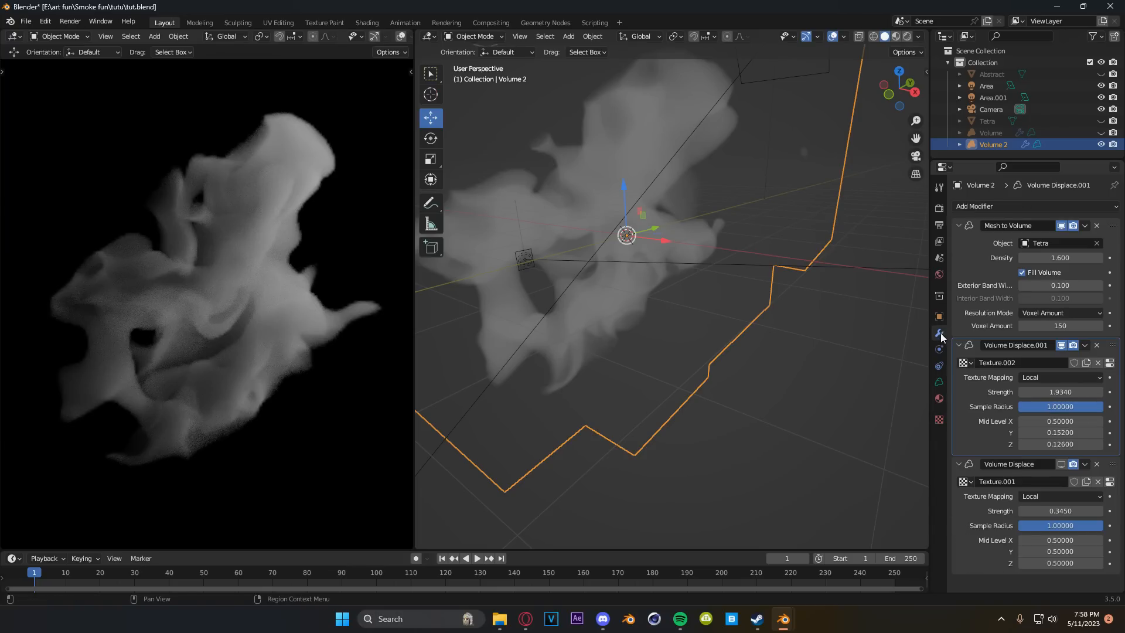
# - Enable the last Volume Displace modifier on Volume 2 in the viewport and open its texture settings
pyautogui.click(1061, 464)
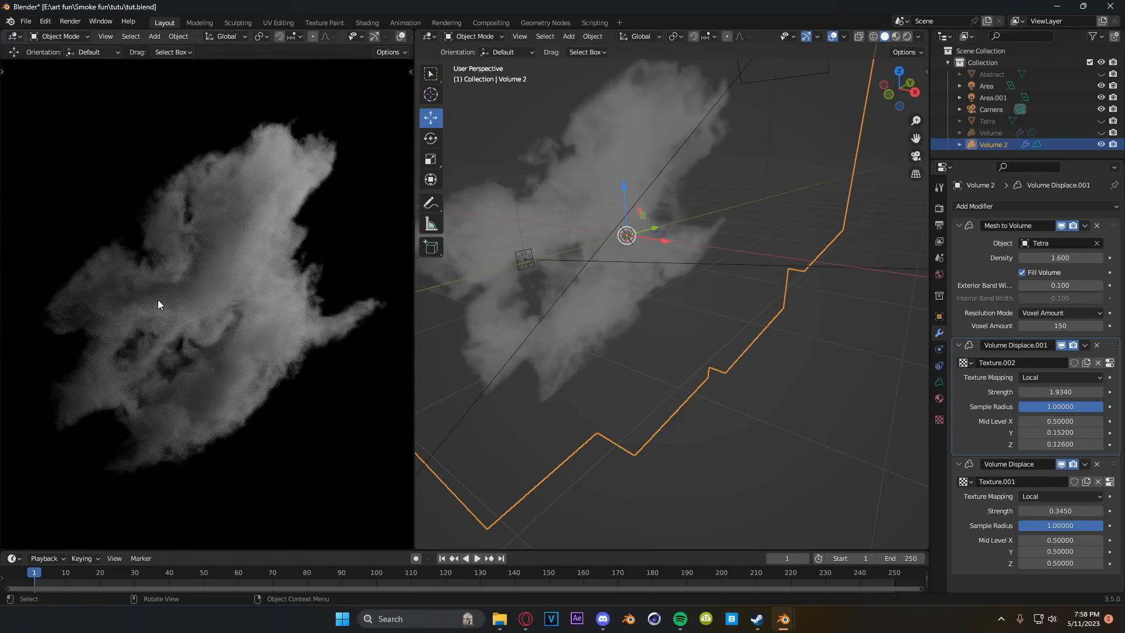
pyautogui.click(1011, 530)
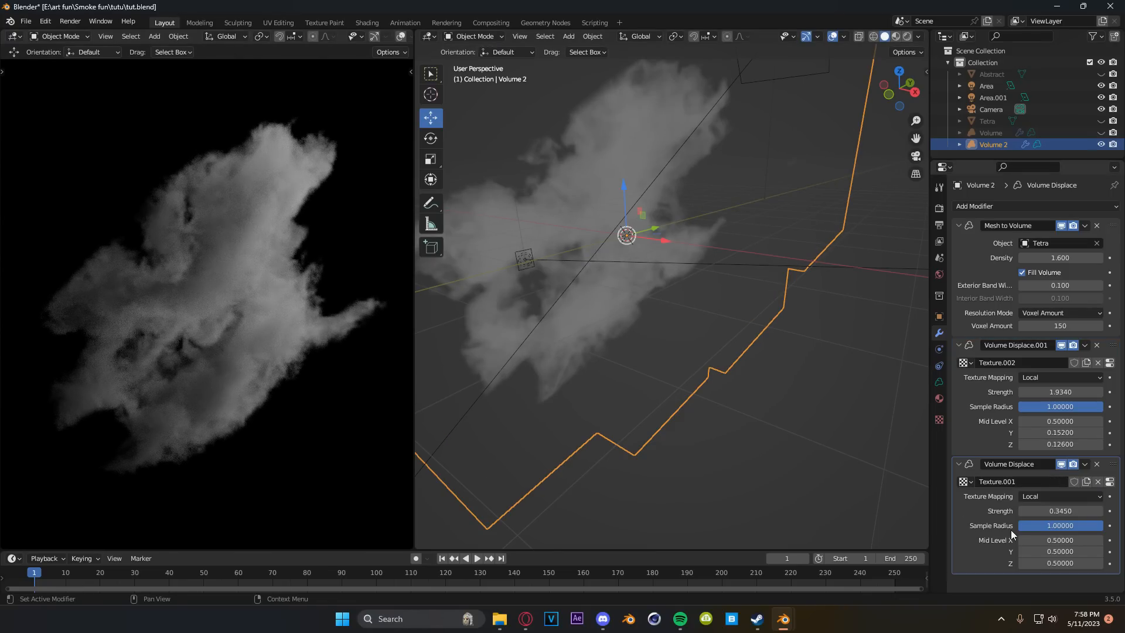
pyautogui.click(940, 419)
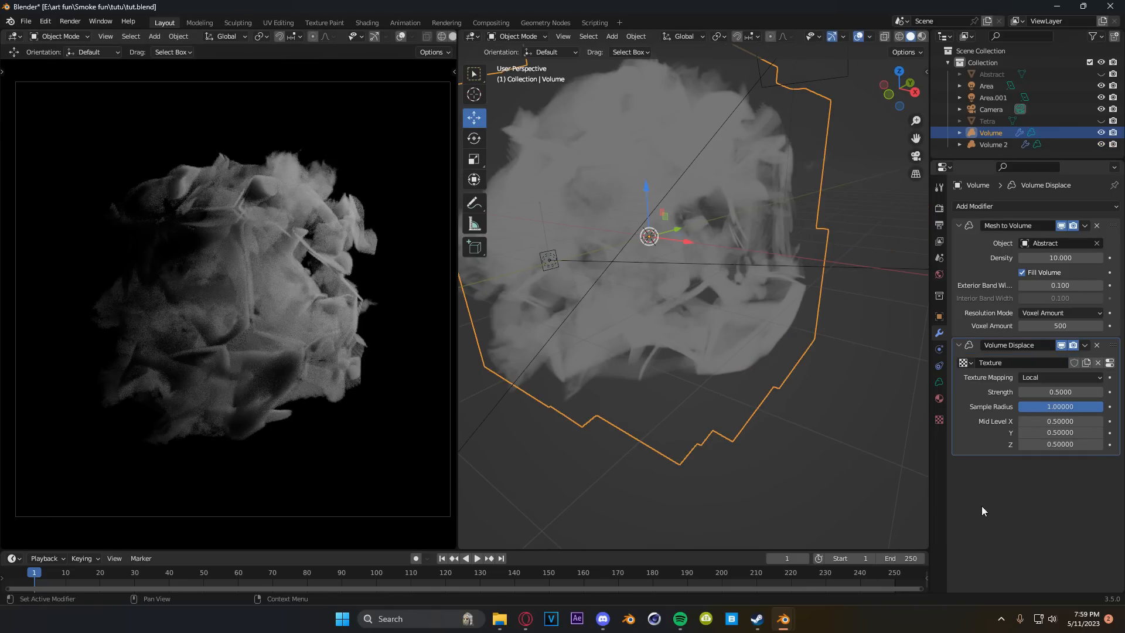
# - Look over Volume 2's modifier settings and switch the camera view to Solid shading
pyautogui.click(993, 144)
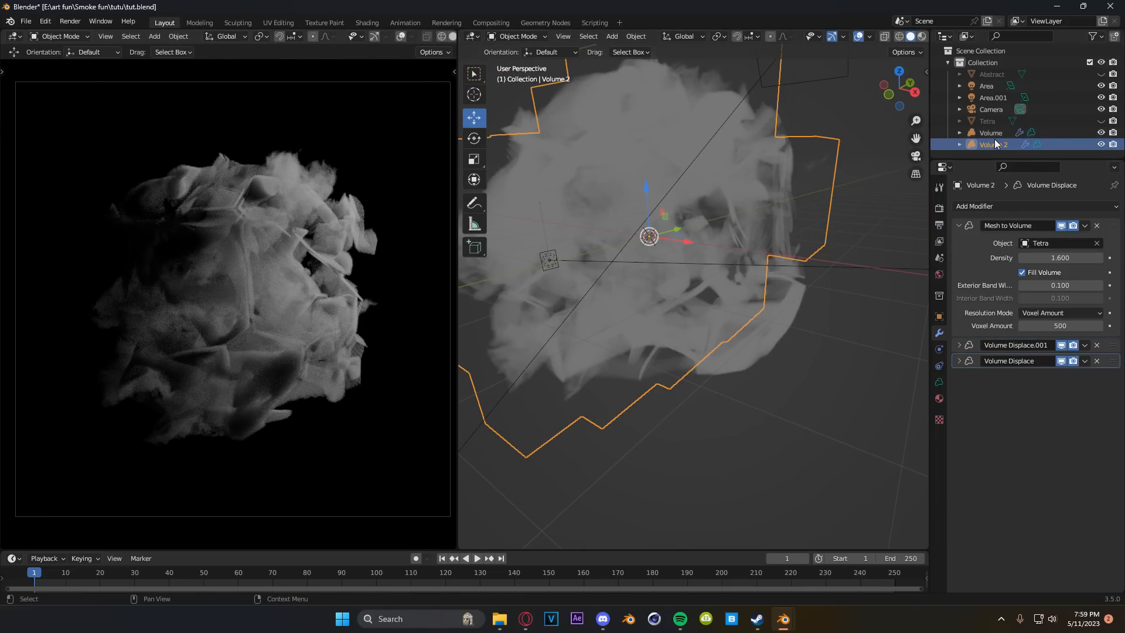
pyautogui.moveTo(638, 302); pyautogui.dragTo(666, 304, button='middle')
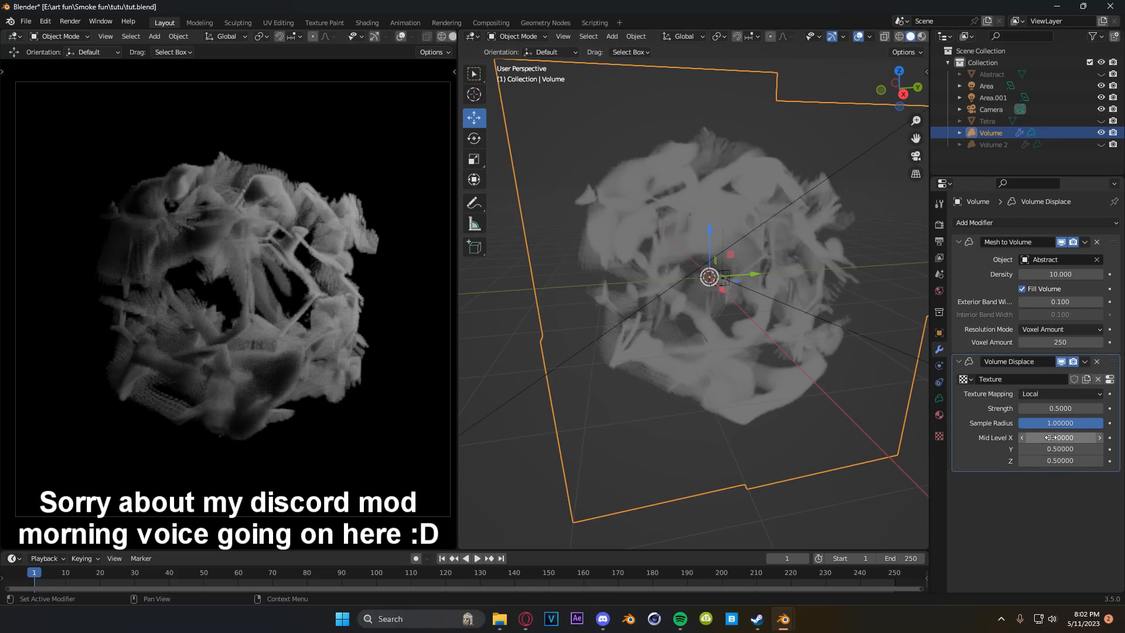
pyautogui.moveTo(761, 410); pyautogui.dragTo(543, 383, button='middle')
pyautogui.press('z')
pyautogui.click(292, 299)
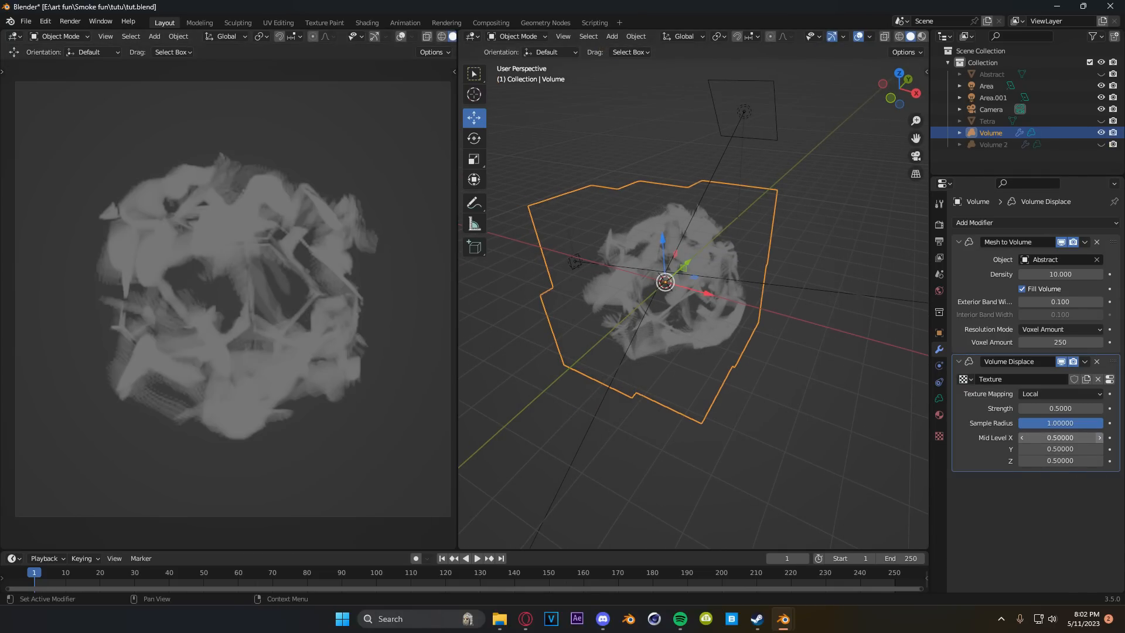
# - Set the outer Volume's displacement mid levels to 0.213 for X and 0.772 for Z
pyautogui.moveTo(1060, 449); pyautogui.dragTo(1064, 449)
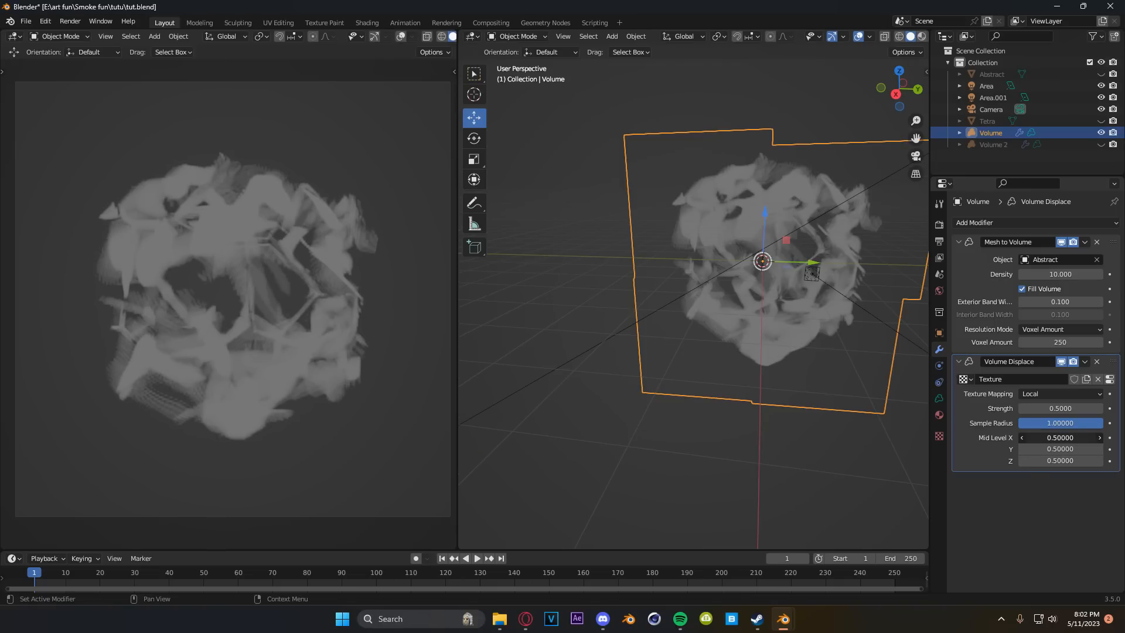
pyautogui.moveTo(1060, 437); pyautogui.dragTo(475, 437)
pyautogui.rightClick(1060, 438)
pyautogui.moveTo(1059, 460); pyautogui.dragTo(873, 437)
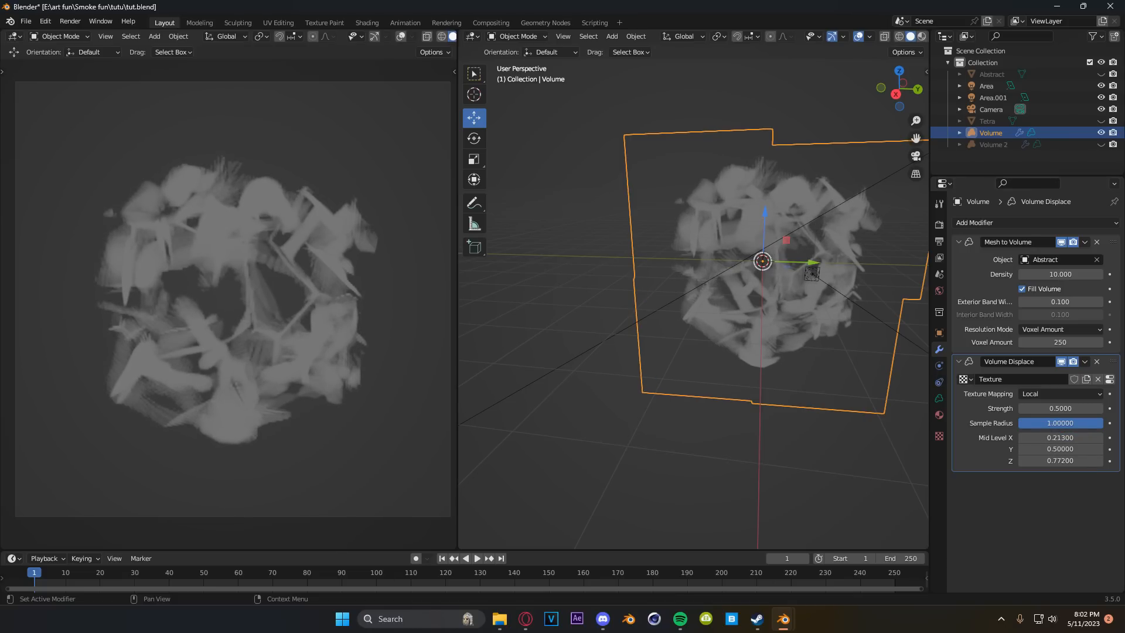
pyautogui.scroll(-1, 304, 355)
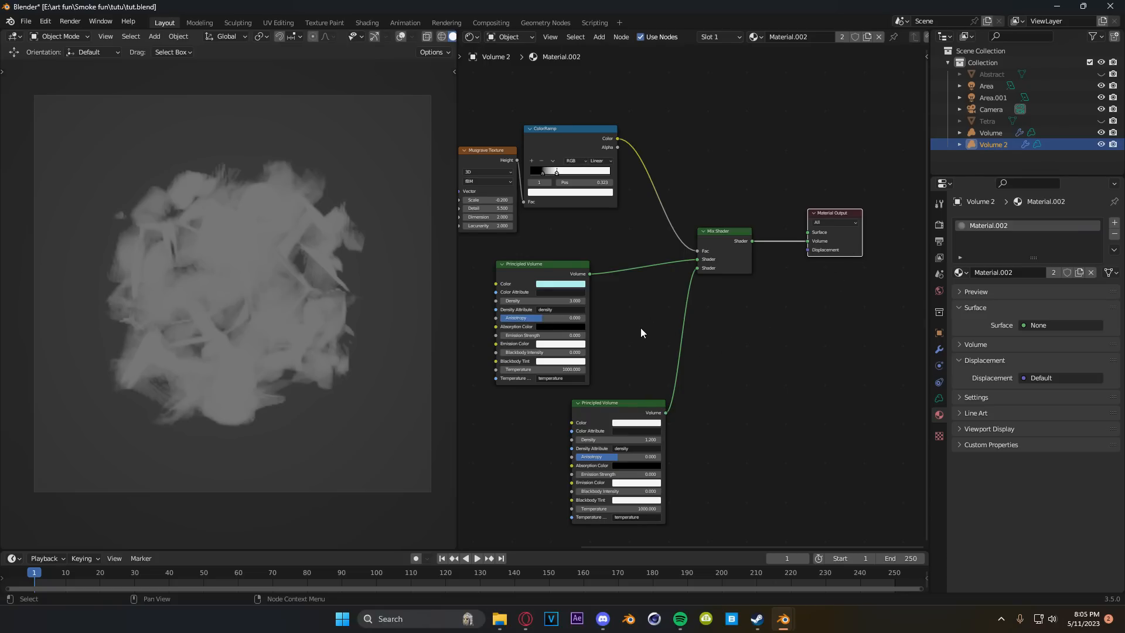
# - Examine Material.002's node setup, from Texture Coordinate and Mapping through Musgrave Texture and ColorRamp to the mixed Principled Volumes
pyautogui.moveTo(626, 323); pyautogui.dragTo(574, 293, button='middle')
pyautogui.scroll(2, 614, 324)
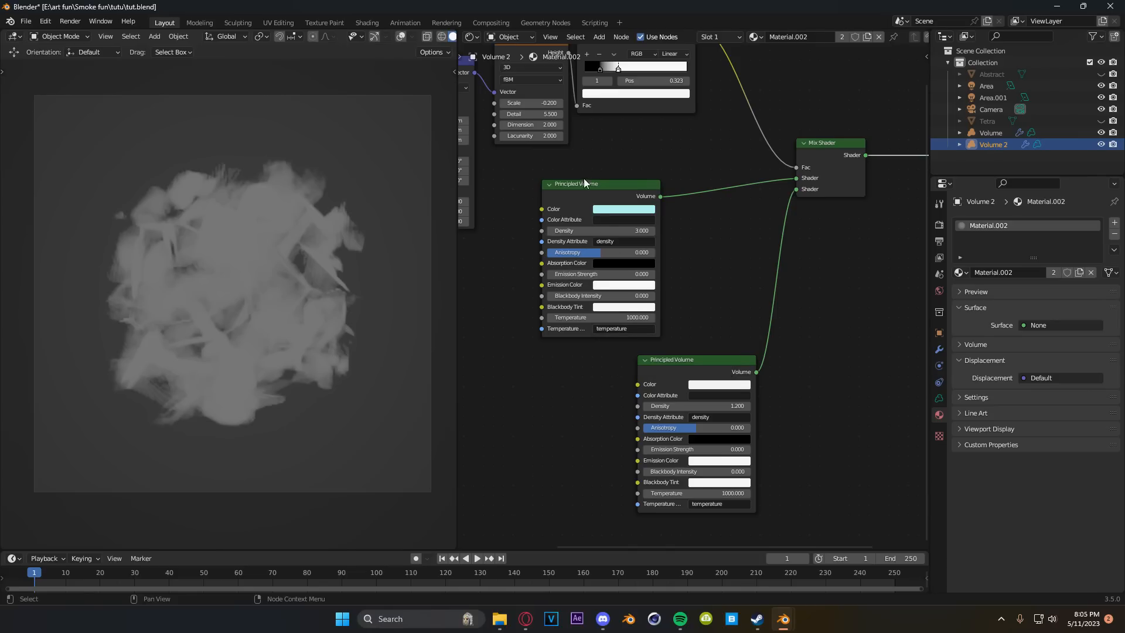
pyautogui.moveTo(712, 280); pyautogui.dragTo(701, 414, button='middle')
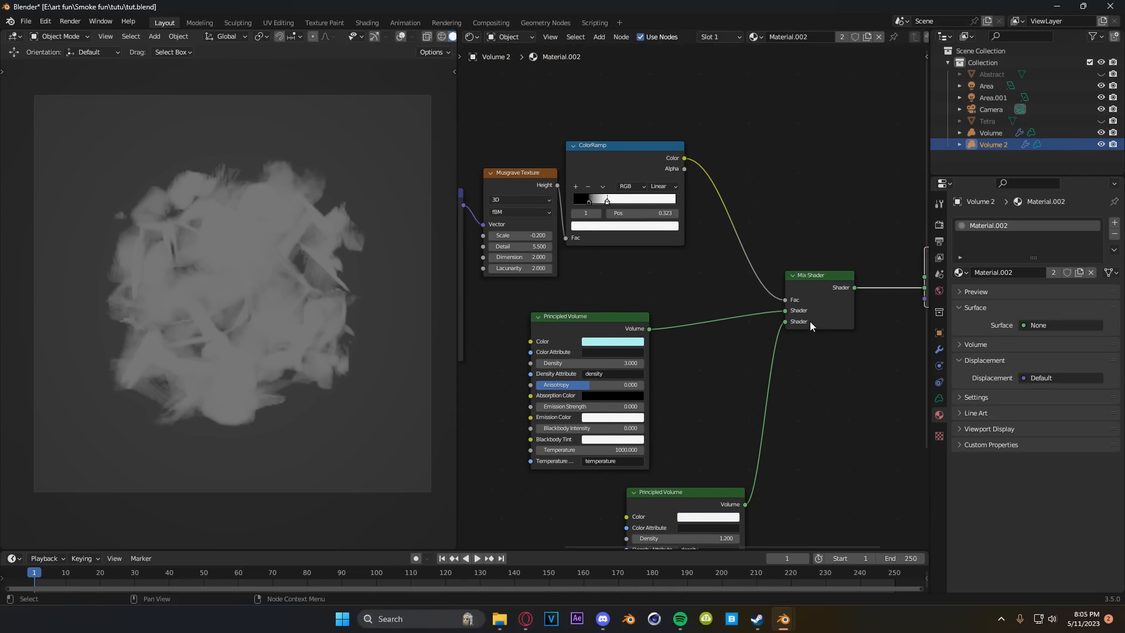
pyautogui.moveTo(533, 293); pyautogui.dragTo(760, 311, button='middle')
pyautogui.moveTo(670, 167); pyautogui.dragTo(652, 163, button='middle')
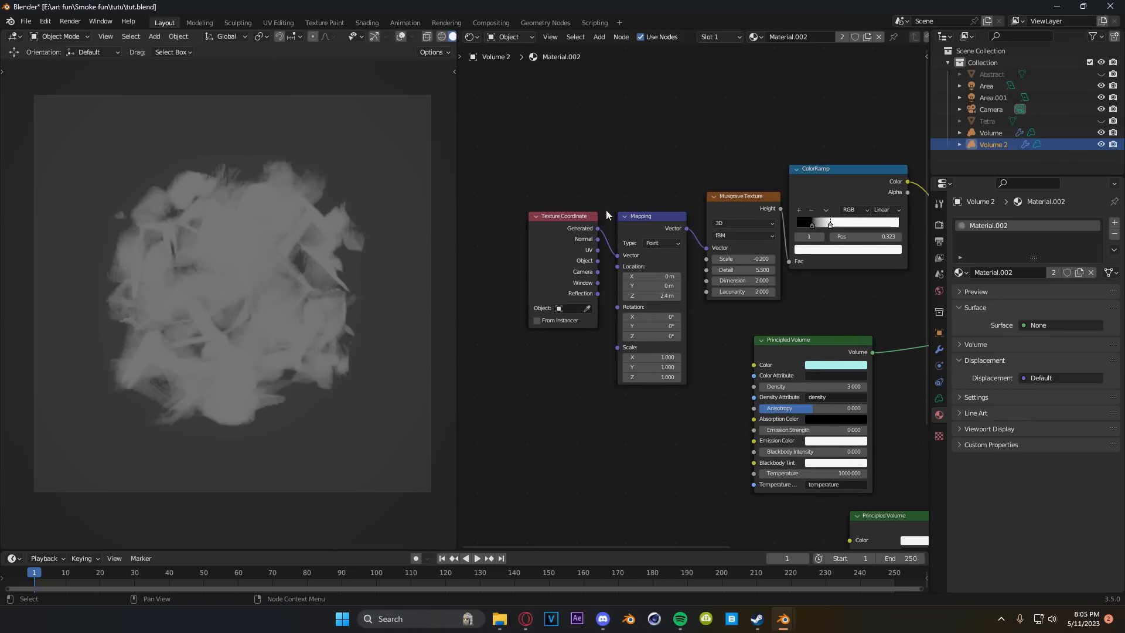
pyautogui.moveTo(609, 216); pyautogui.dragTo(533, 217, button='middle')
pyautogui.click(678, 207)
pyautogui.click(778, 190)
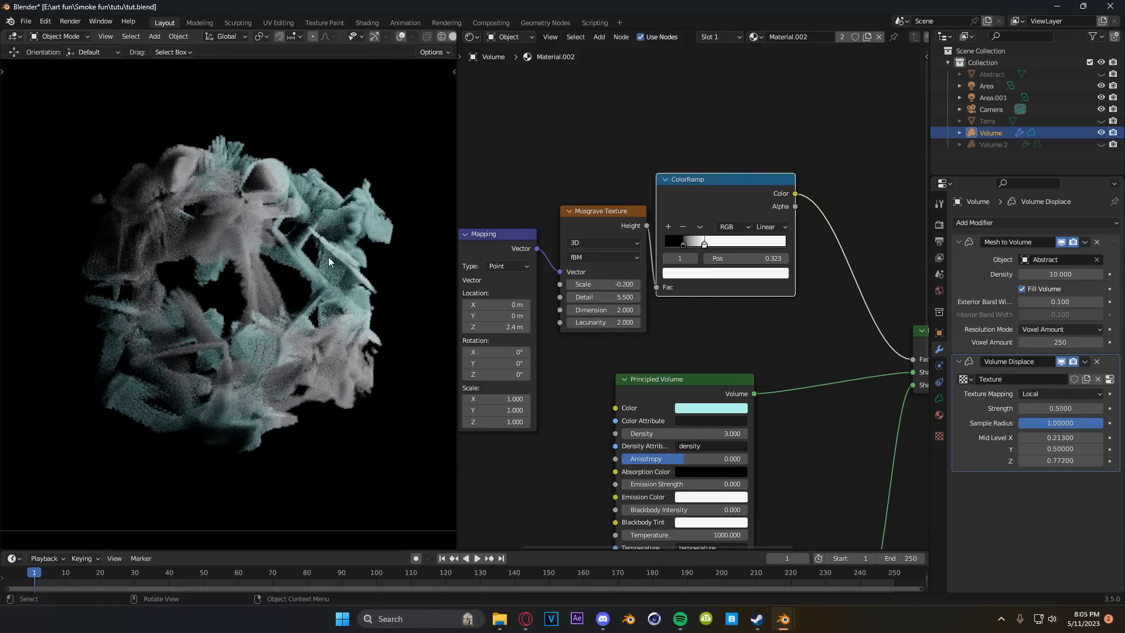
# - Move the ColorRamp's white stop to position 0.559 and look over the two Principled Volume nodes
pyautogui.scroll(2, 730, 282)
pyautogui.moveTo(695, 228); pyautogui.dragTo(746, 235)
pyautogui.scroll(-4, 746, 235)
pyautogui.moveTo(806, 491); pyautogui.dragTo(705, 211, button='middle')
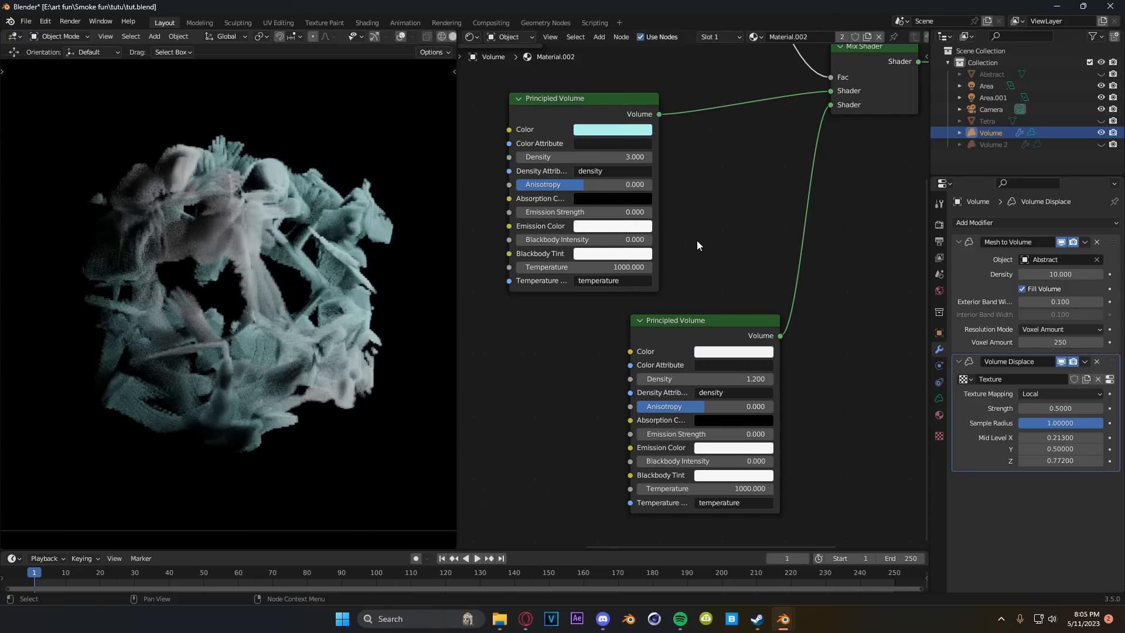
pyautogui.moveTo(697, 240); pyautogui.dragTo(691, 234, button='middle')
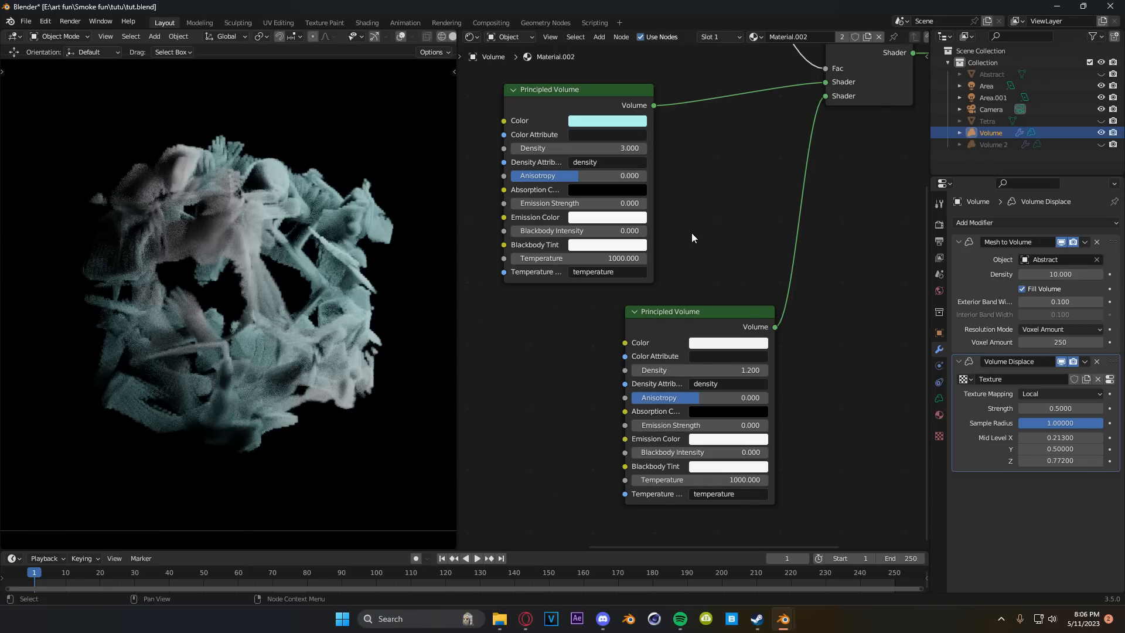
# - Set the Musgrave Texture's scale to -0.4 and its detail to 3.8
pyautogui.moveTo(692, 235); pyautogui.dragTo(775, 310, button='middle')
pyautogui.scroll(8, 773, 309)
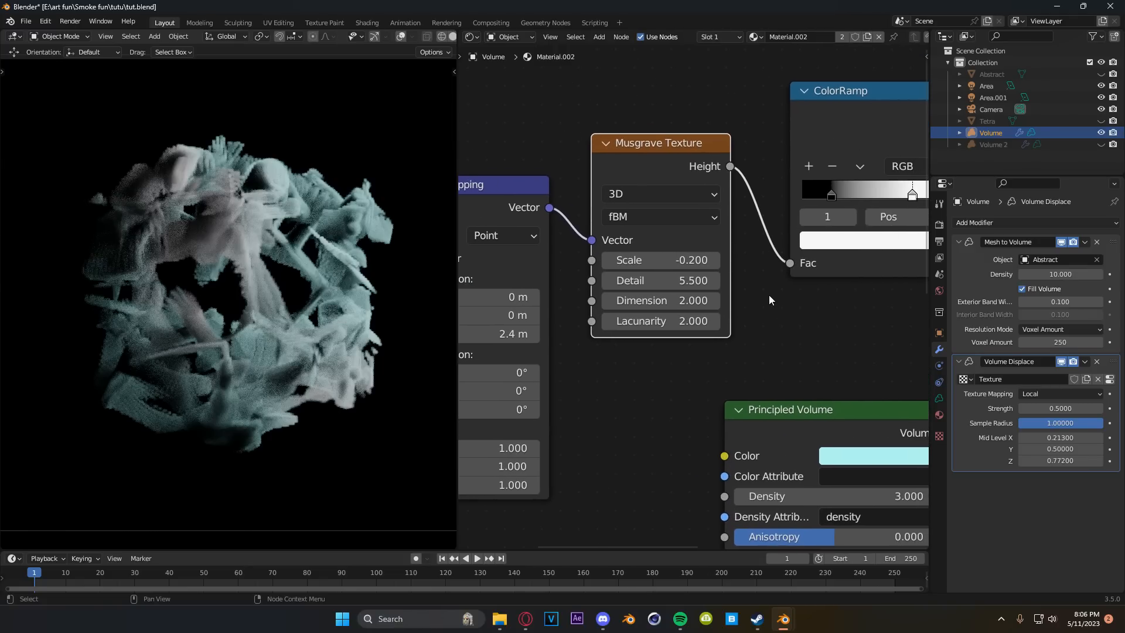
pyautogui.moveTo(650, 258)
pyautogui.mouseDown()
pyautogui.moveTo(822, 259)
pyautogui.moveTo(655, 250)
pyautogui.moveTo(697, 276)
pyautogui.moveTo(604, 276)
pyautogui.moveTo(638, 251)
pyautogui.moveTo(662, 250)
pyautogui.mouseUp()
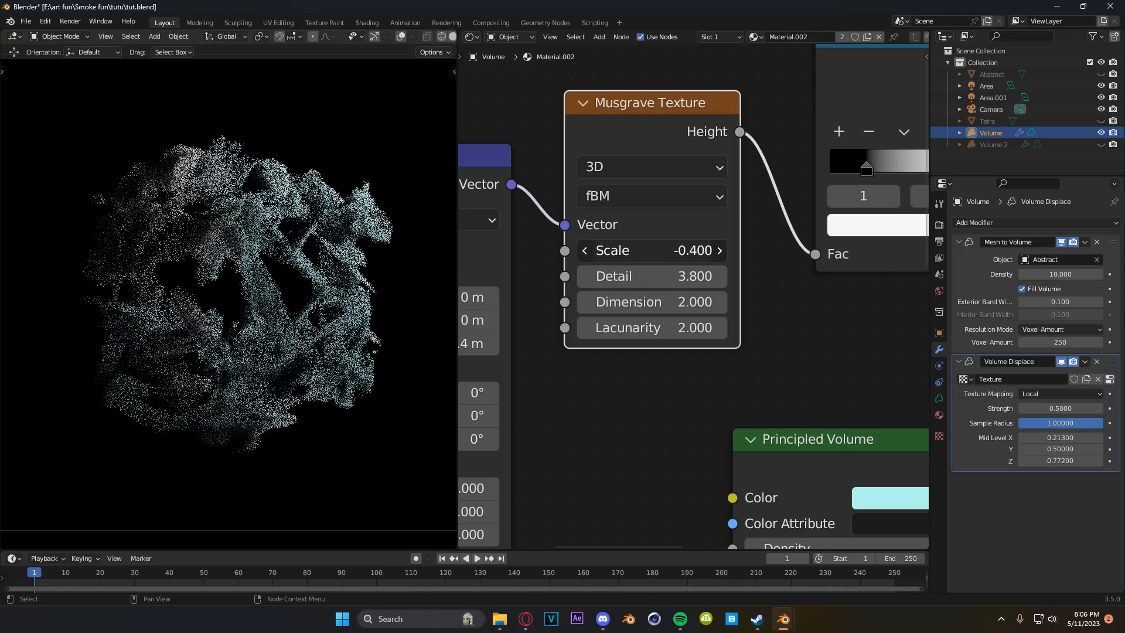
# - Add a Voronoi Texture node, link the Mapping vector into it, and connect its output to the ColorRamp's Fac
pyautogui.scroll(-3, 749, 468)
pyautogui.hotkey('shift', 'a')
pyautogui.moveTo(615, 242)
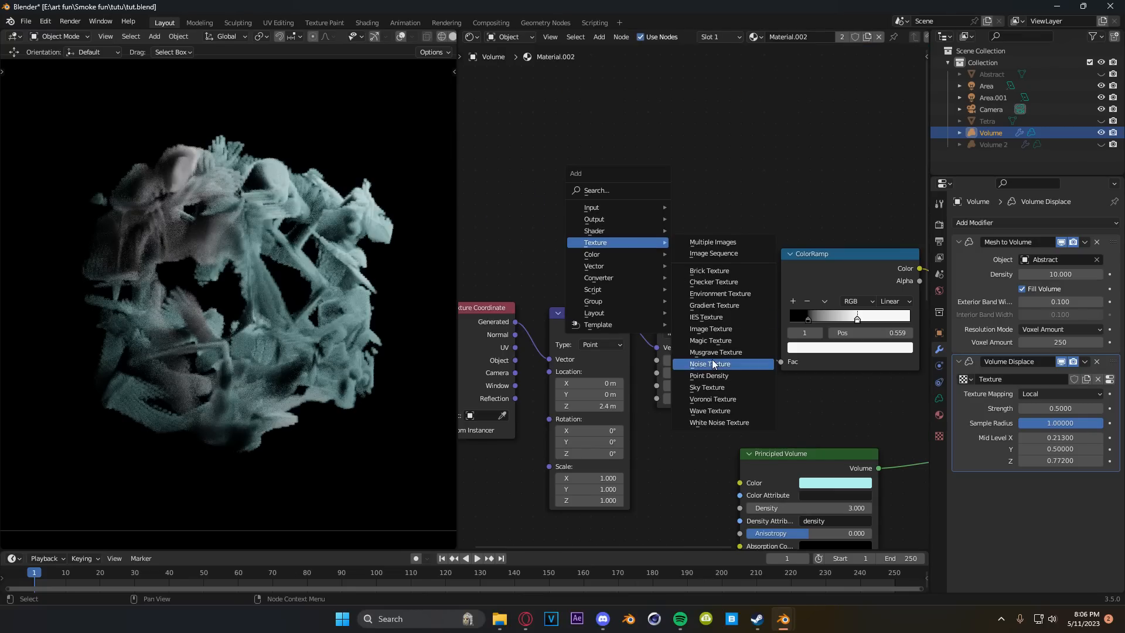
pyautogui.click(735, 399)
pyautogui.click(674, 193)
pyautogui.moveTo(630, 327); pyautogui.dragTo(651, 219)
pyautogui.moveTo(732, 145); pyautogui.dragTo(782, 355)
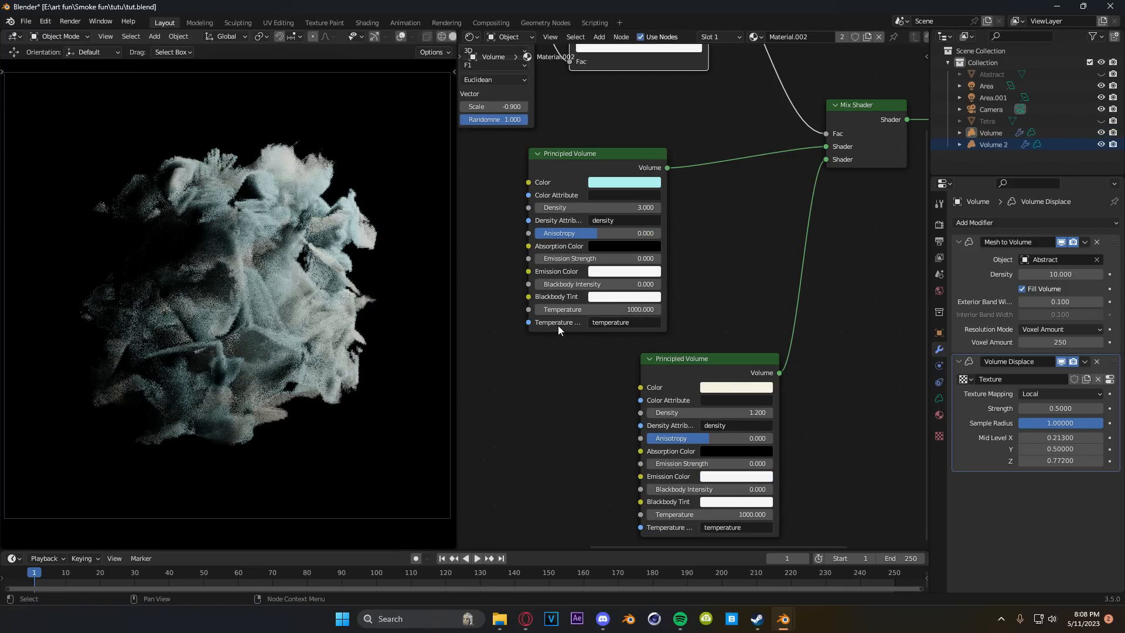
# - Change the shader node area back to a 3D Viewport showing the whole scene
pyautogui.scroll(-2, 592, 284)
pyautogui.moveTo(591, 285); pyautogui.dragTo(583, 343, button='middle')
pyautogui.moveTo(592, 249); pyautogui.dragTo(649, 275, button='middle')
pyautogui.click(508, 37)
pyautogui.click(474, 37)
pyautogui.click(532, 68)
pyautogui.scroll(-3, 750, 319)
pyautogui.scroll(3, 737, 339)
# - Switch the camera view to Solid shading and unhide the Abstract mesh
pyautogui.press('z')
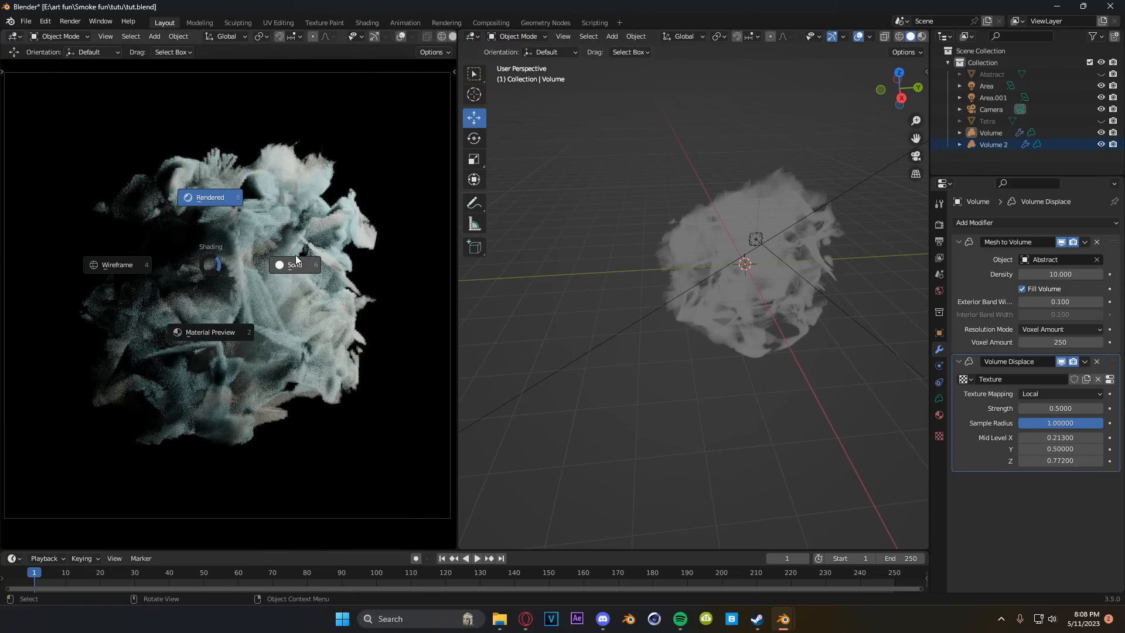
pyautogui.click(295, 255)
pyautogui.click(1101, 74)
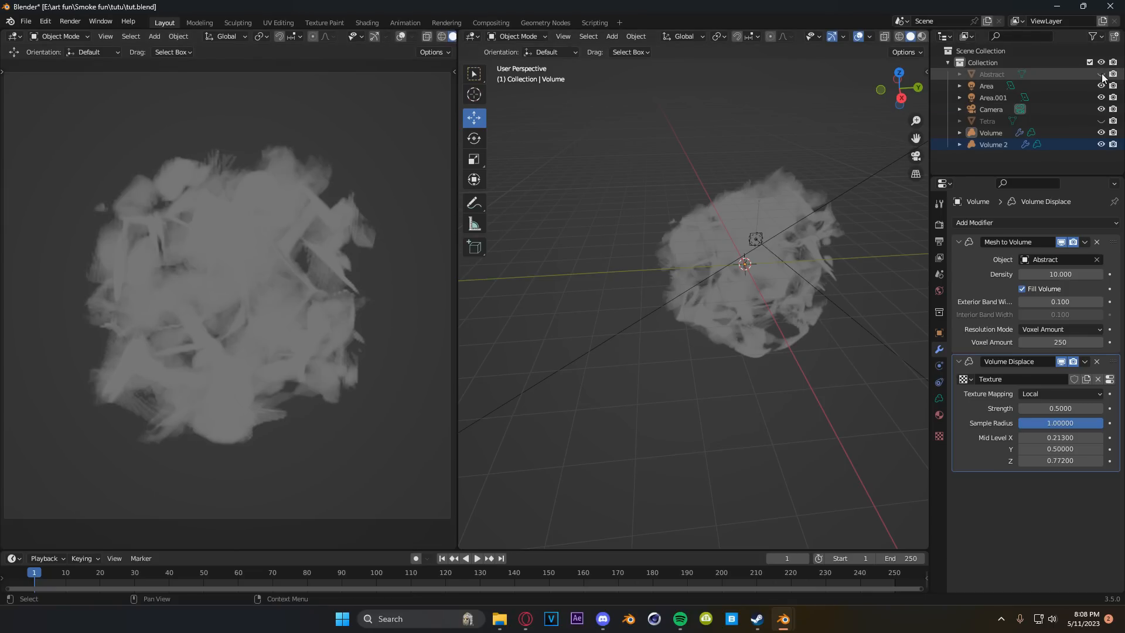
# - Select the Abstract mesh inside the smoke and assign it the existing glass.001 material
pyautogui.click(778, 195)
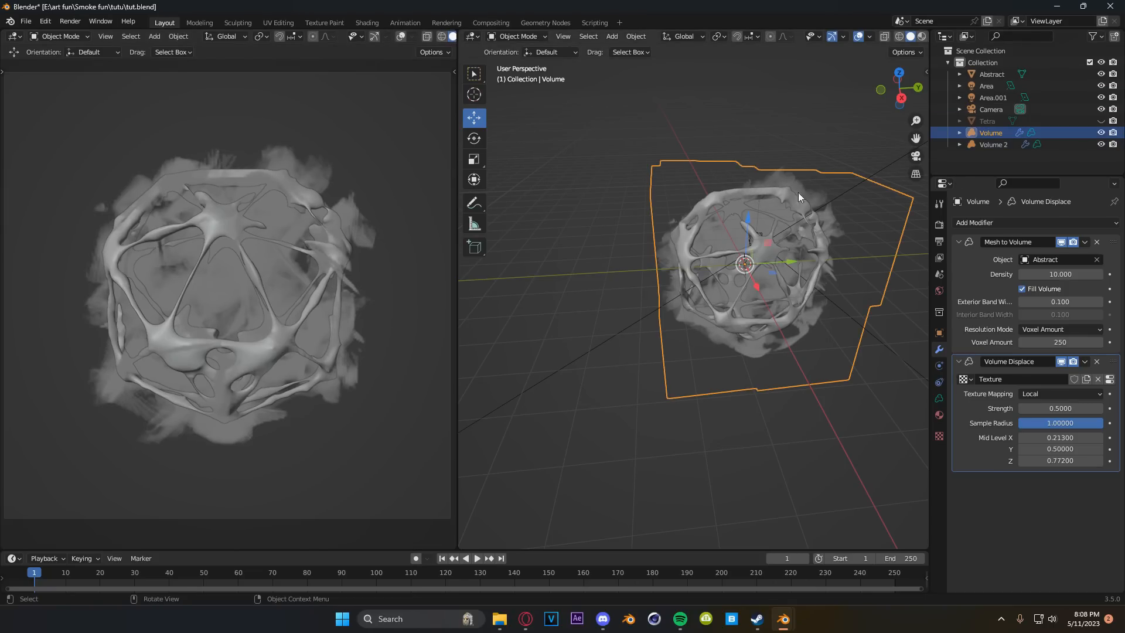
pyautogui.scroll(4, 747, 251)
pyautogui.click(679, 182)
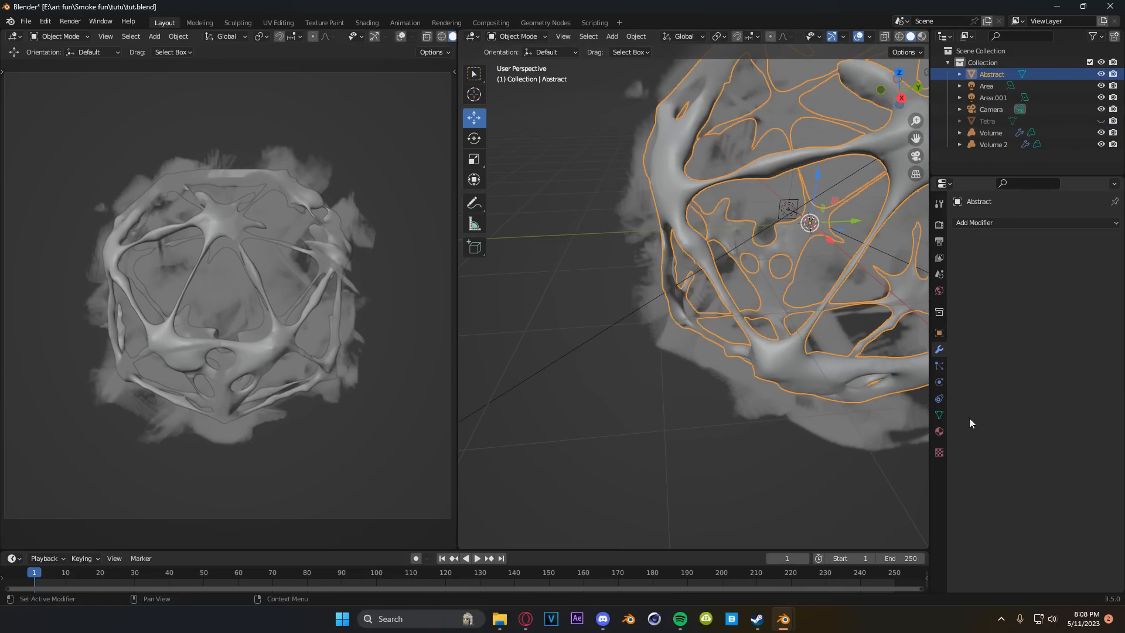
pyautogui.click(939, 432)
pyautogui.click(961, 272)
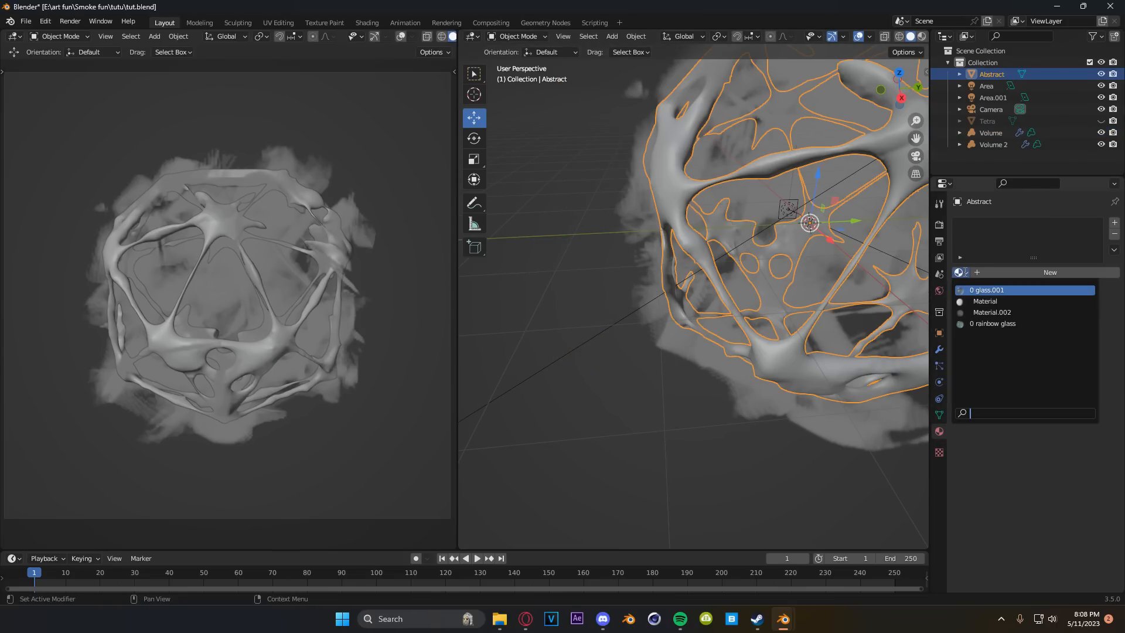
pyautogui.click(1005, 299)
# - Examine the glass.001 shader's node group, including its red, green and blue Glass BSDFs and Add Shader, and leave the group
pyautogui.hotkey('shift', 'F3')
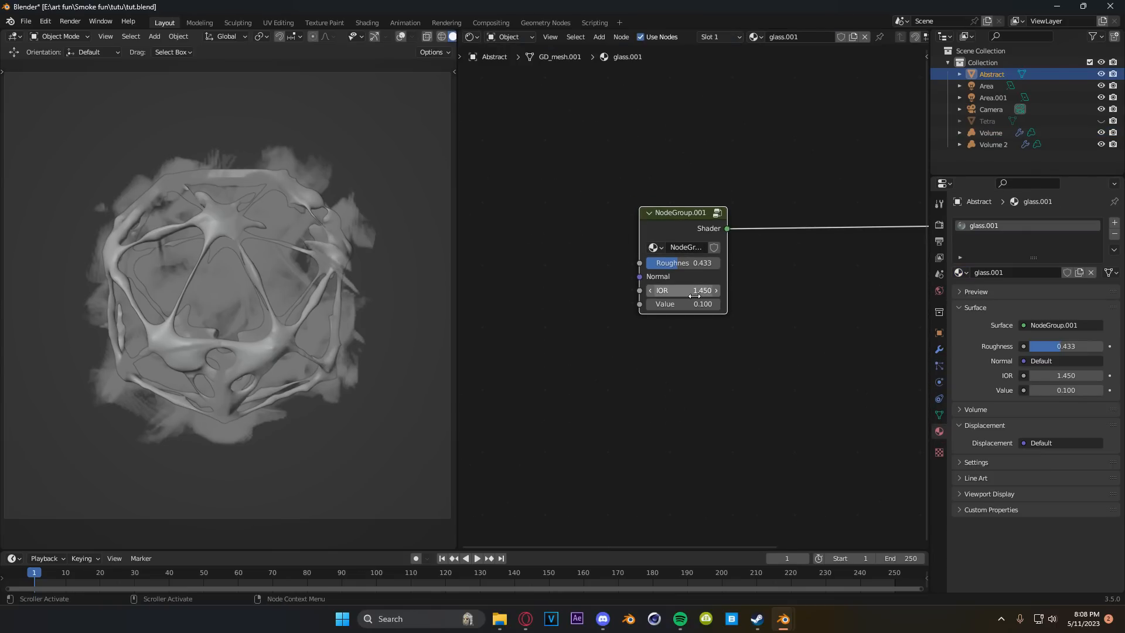
pyautogui.press('Tab')
pyautogui.scroll(-5, 796, 325)
pyautogui.moveTo(794, 353); pyautogui.dragTo(754, 329, button='middle')
pyautogui.scroll(4, 712, 305)
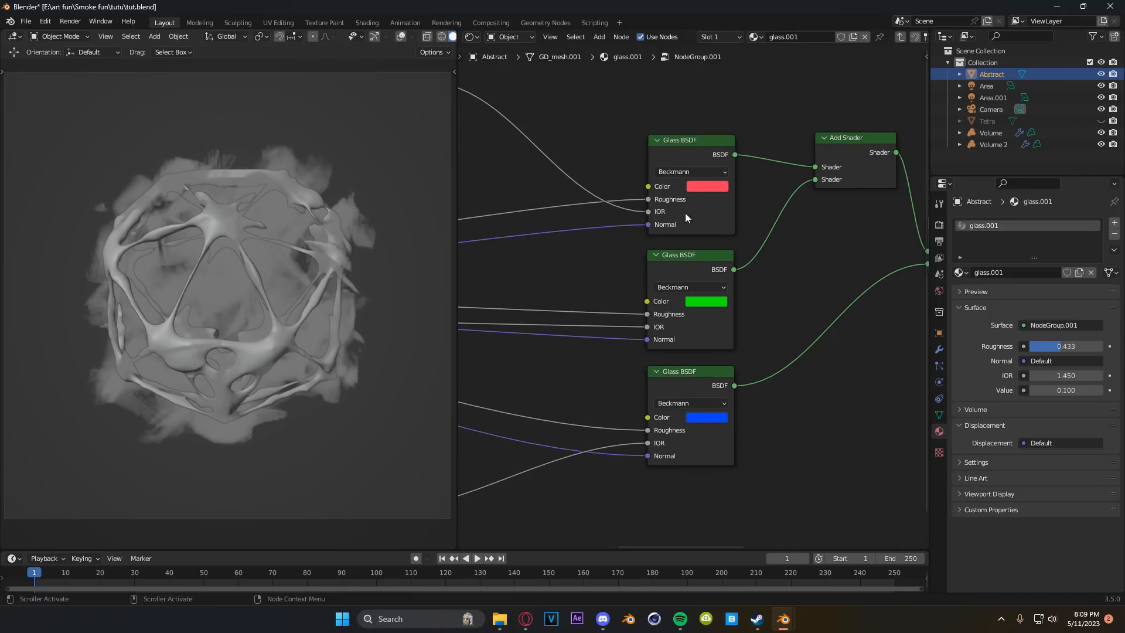
pyautogui.press('Tab')
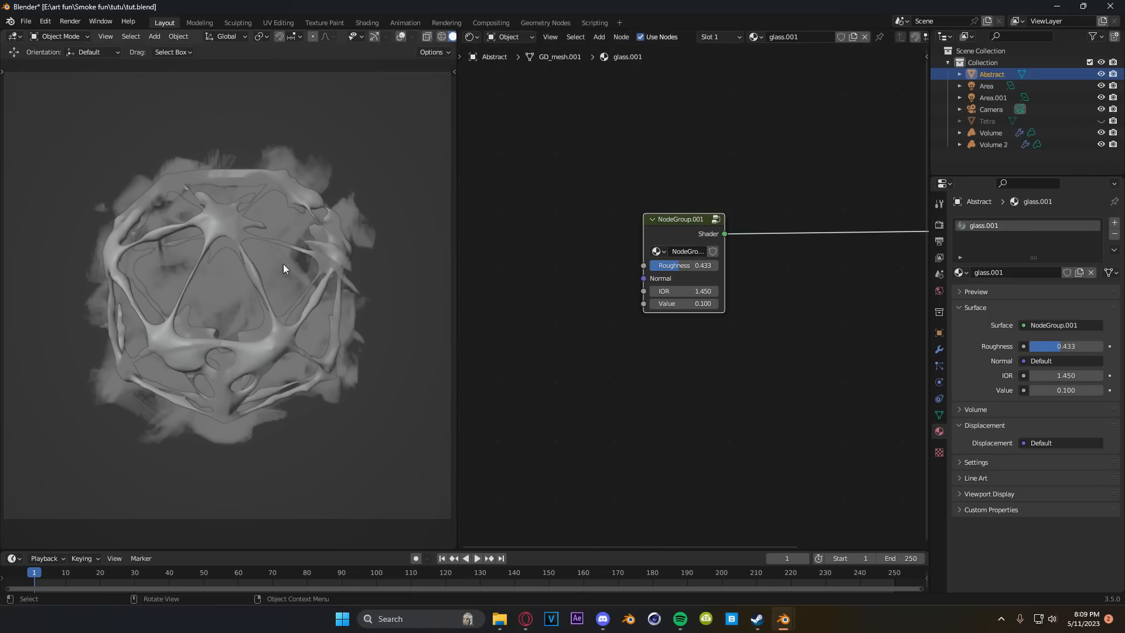
# - Return the camera view to Rendered shading and the shader node area to a 3D Viewport
pyautogui.press('z')
pyautogui.click(327, 169)
pyautogui.hotkey('shift', 'F5')
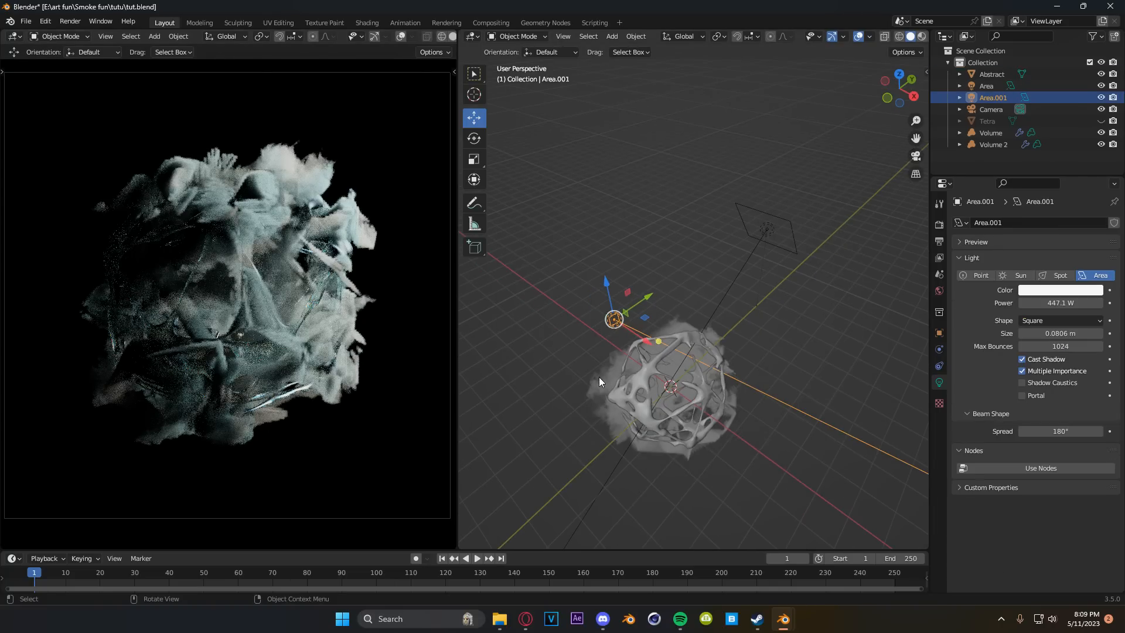
# - Duplicate the Area.001 light about 6.7 m along X into the orb and set the copy's power to 111.2 W
pyautogui.moveTo(599, 378); pyautogui.dragTo(628, 370, button='middle')
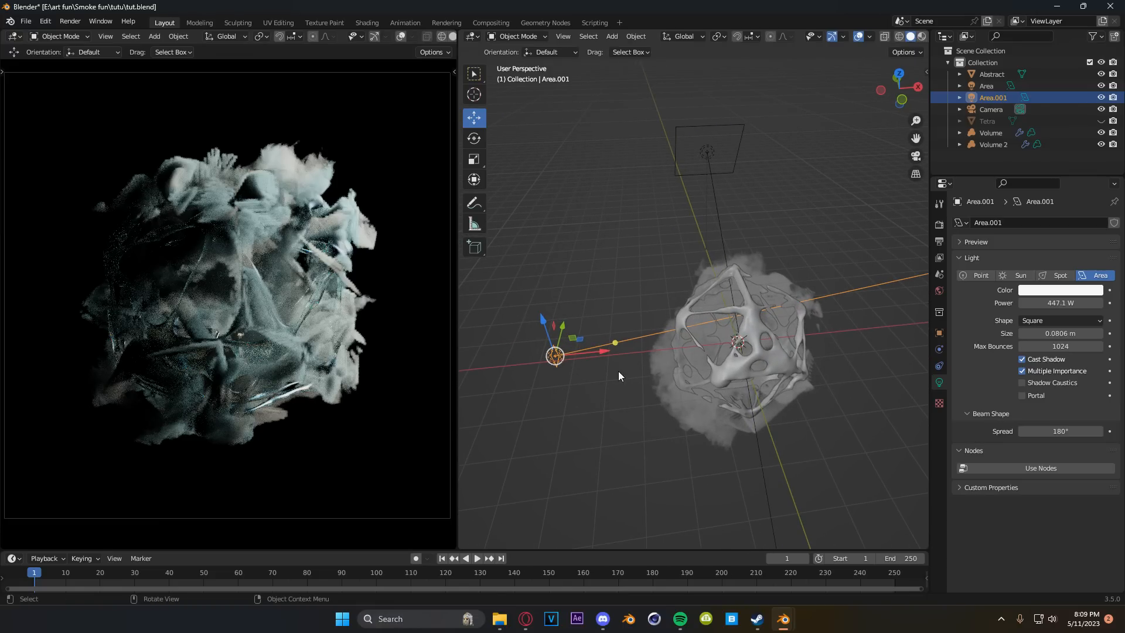
pyautogui.hotkey('shift', 'd')
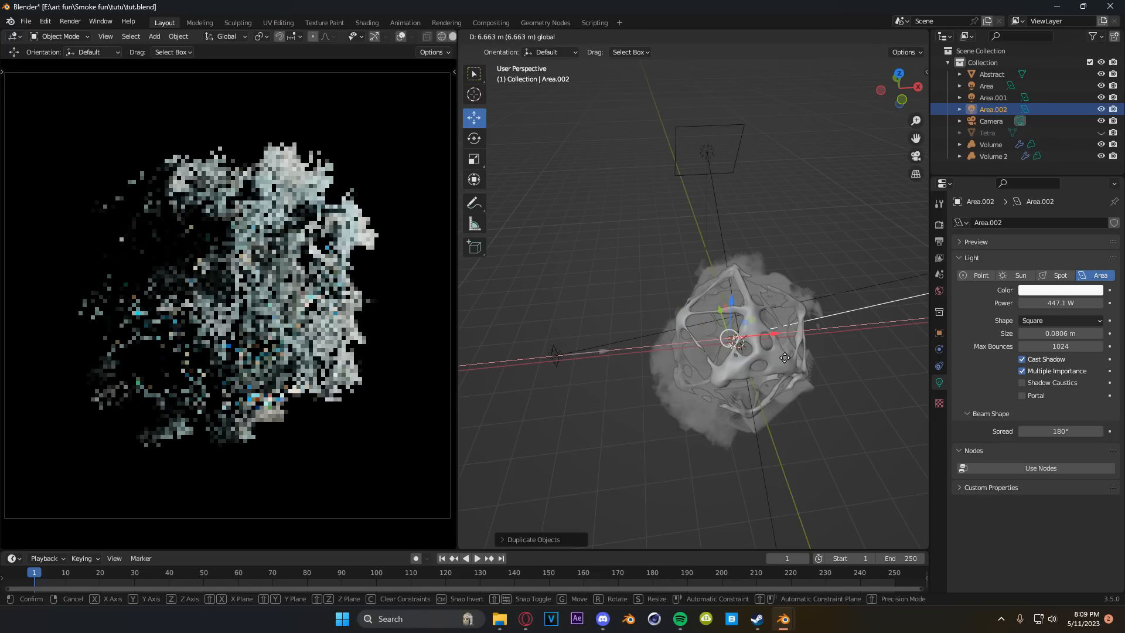
pyautogui.click(785, 356)
pyautogui.scroll(5, 785, 357)
pyautogui.moveTo(785, 357); pyautogui.dragTo(846, 380, button='middle')
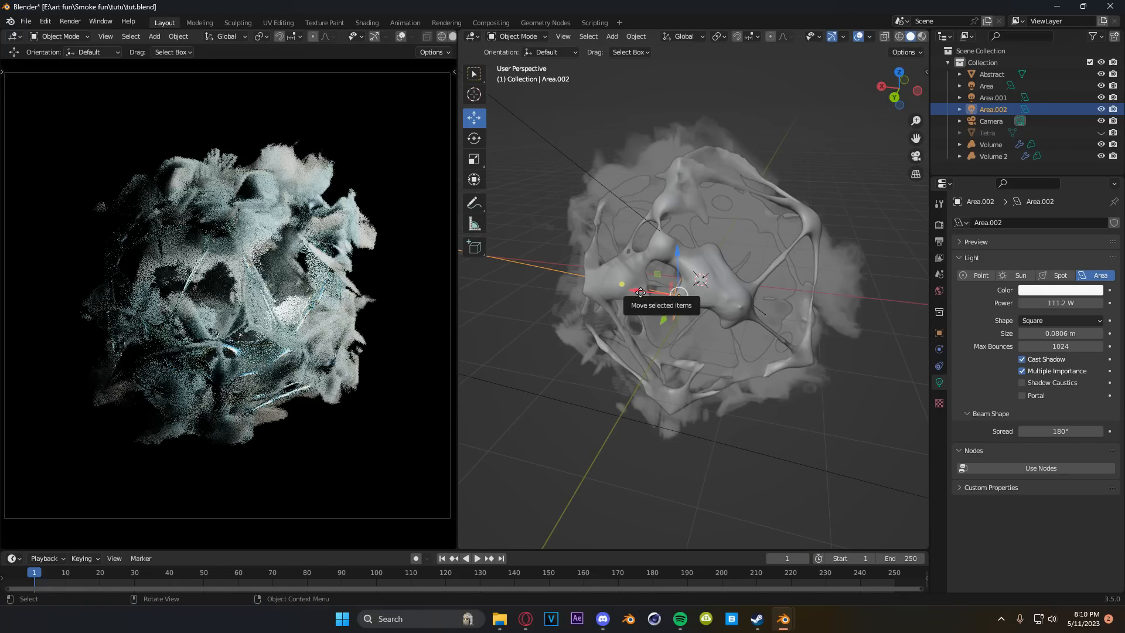
# - Shift the duplicated area light along the X axis within the orb and check its placement from other angles
pyautogui.moveTo(645, 292); pyautogui.dragTo(680, 302)
pyautogui.moveTo(732, 308); pyautogui.dragTo(829, 296, button='middle')
pyautogui.scroll(-4, 774, 312)
pyautogui.scroll(3, 672, 305)
pyautogui.moveTo(671, 305); pyautogui.dragTo(709, 288, button='middle')
pyautogui.scroll(-2, 708, 287)
# - Set the Mesh to Volume density of Volume 2 to 3
pyautogui.click(659, 116)
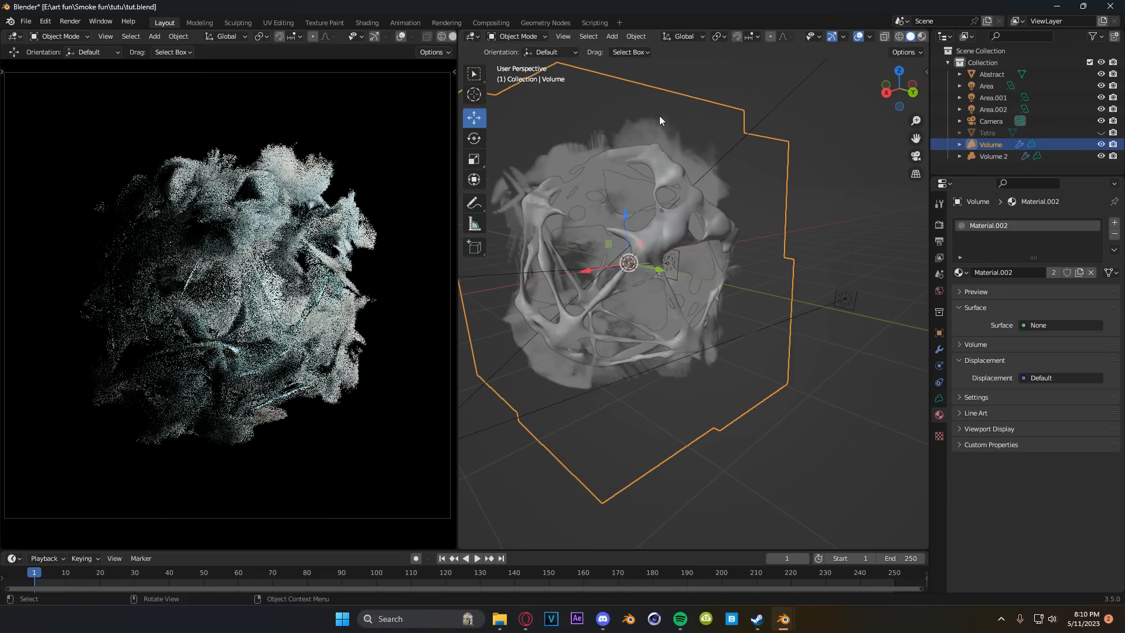
pyautogui.click(1002, 157)
pyautogui.click(939, 350)
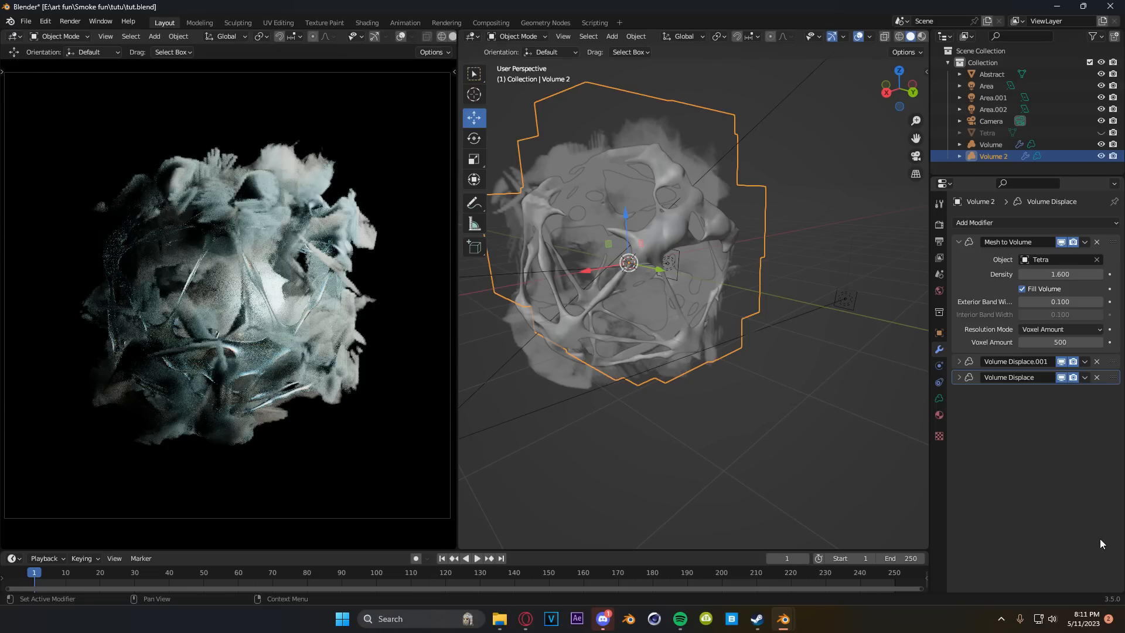
pyautogui.keyDown('shift'); pyautogui.moveTo(665, 448); pyautogui.dragTo(718, 467, button='middle'); pyautogui.keyUp('shift')
pyautogui.scroll(1, 695, 476)
pyautogui.click(1048, 273)
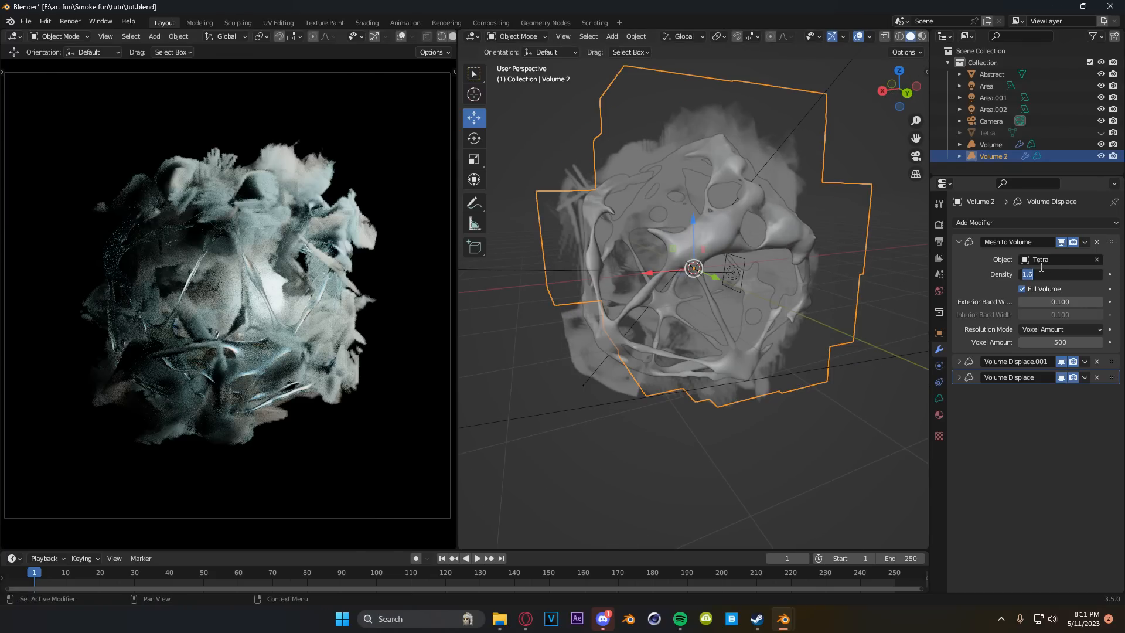
pyautogui.write('3')
pyautogui.press('Return')
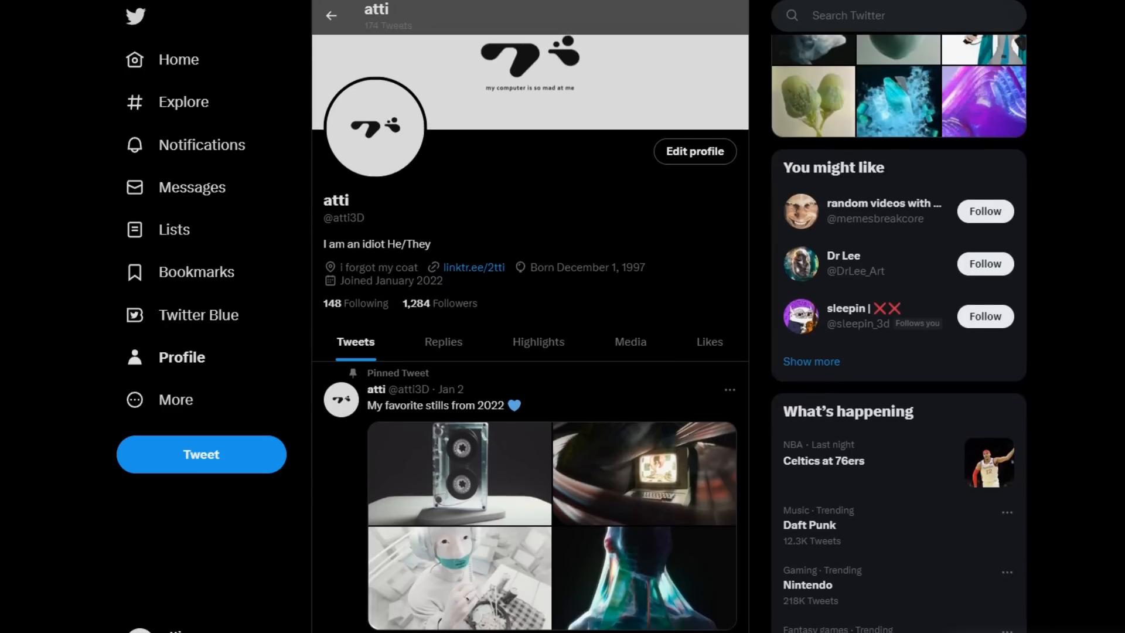
# - Look through the artist's tweets on the Twitter profile and the posts grid on the Instagram profile
pyautogui.scroll(-2, 530, 316)
pyautogui.scroll(-3, 530, 316)
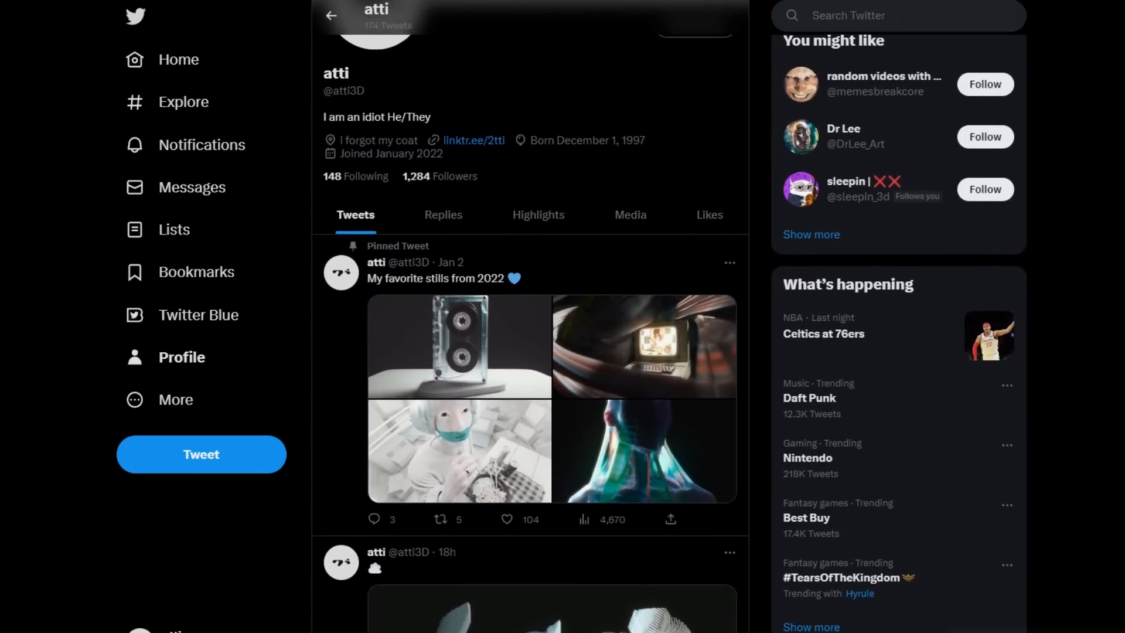
pyautogui.scroll(-3, 530, 316)
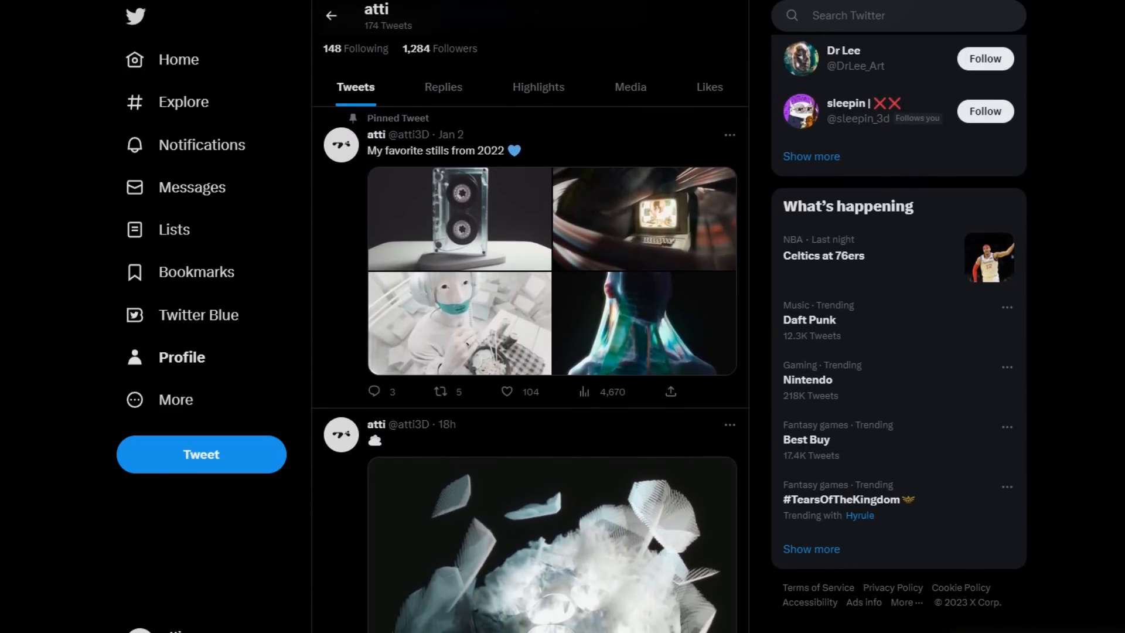
pyautogui.scroll(-3, 530, 316)
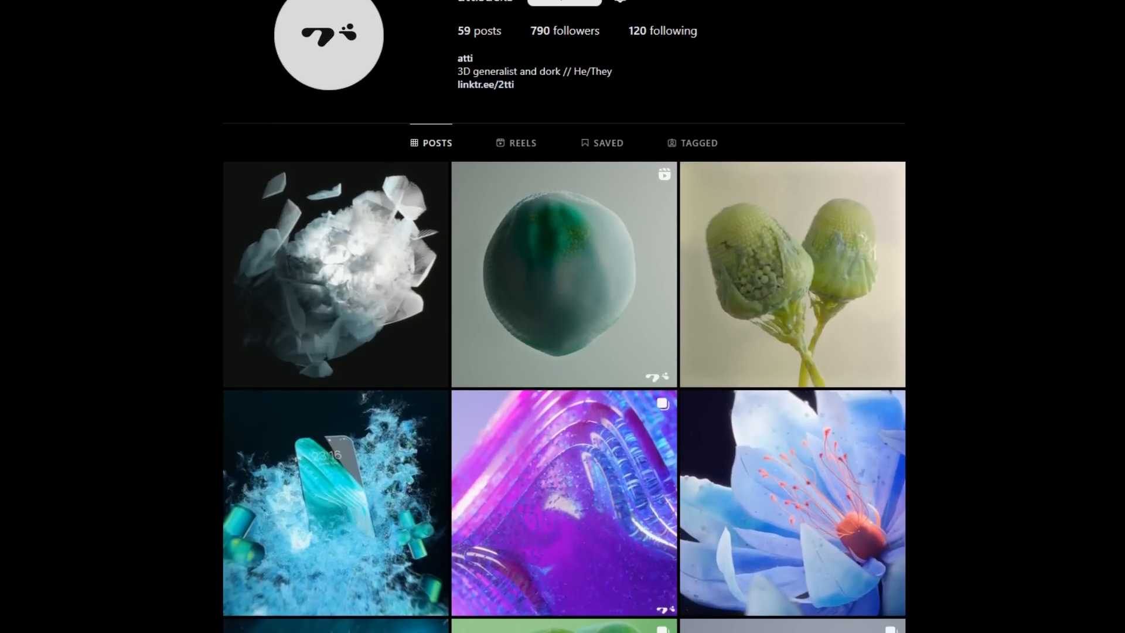
pyautogui.scroll(-2, 564, 352)
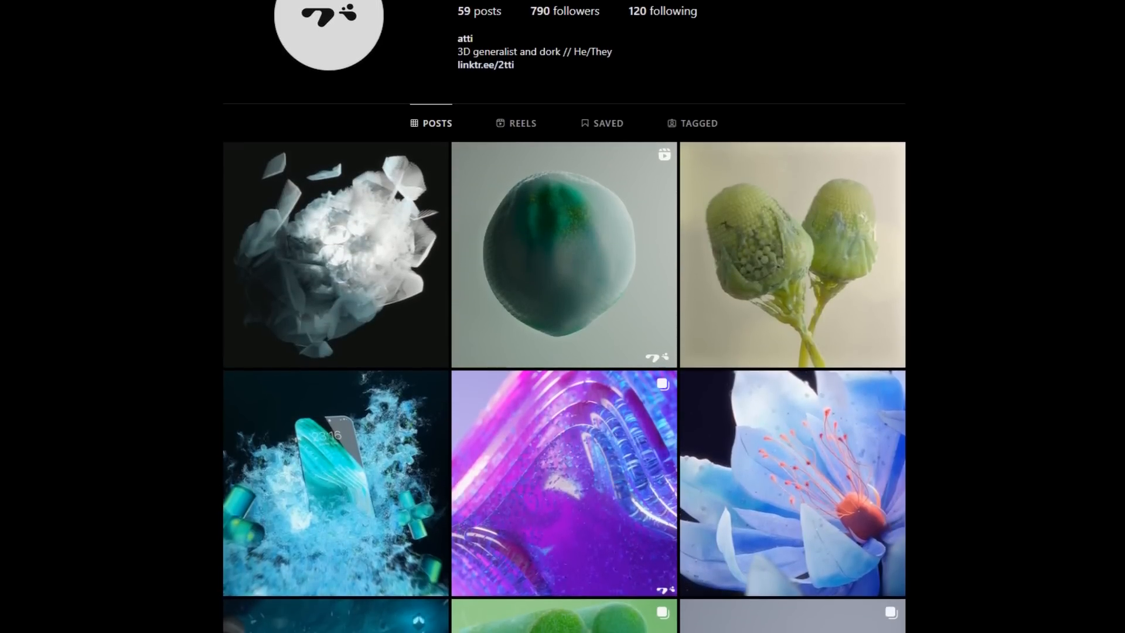
pyautogui.scroll(-2, 564, 316)
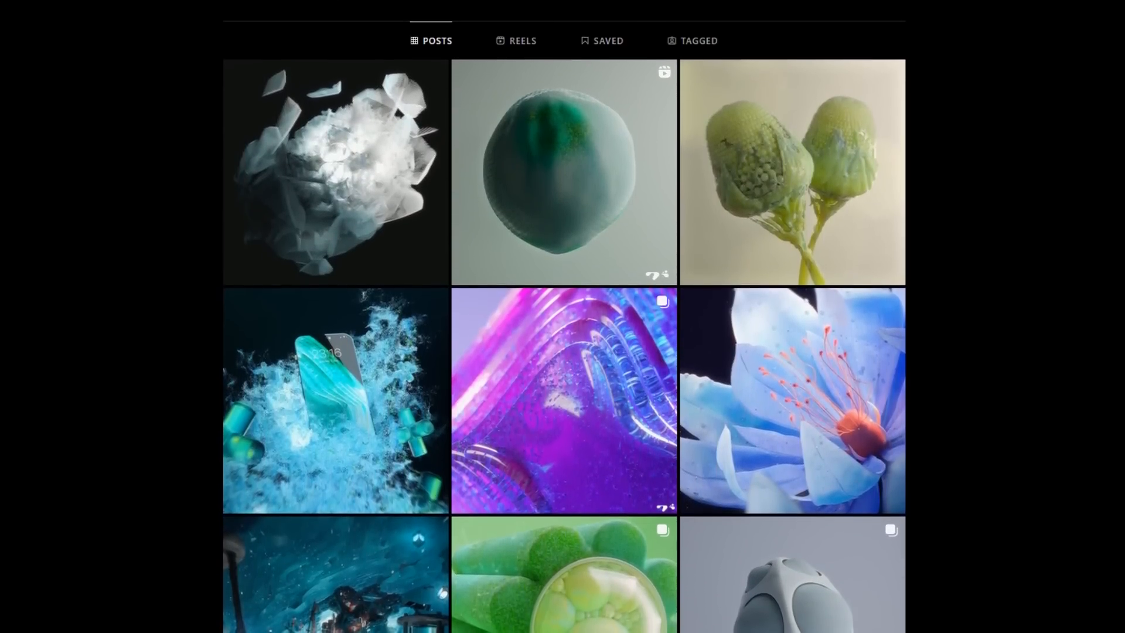
pyautogui.scroll(-2, 564, 316)
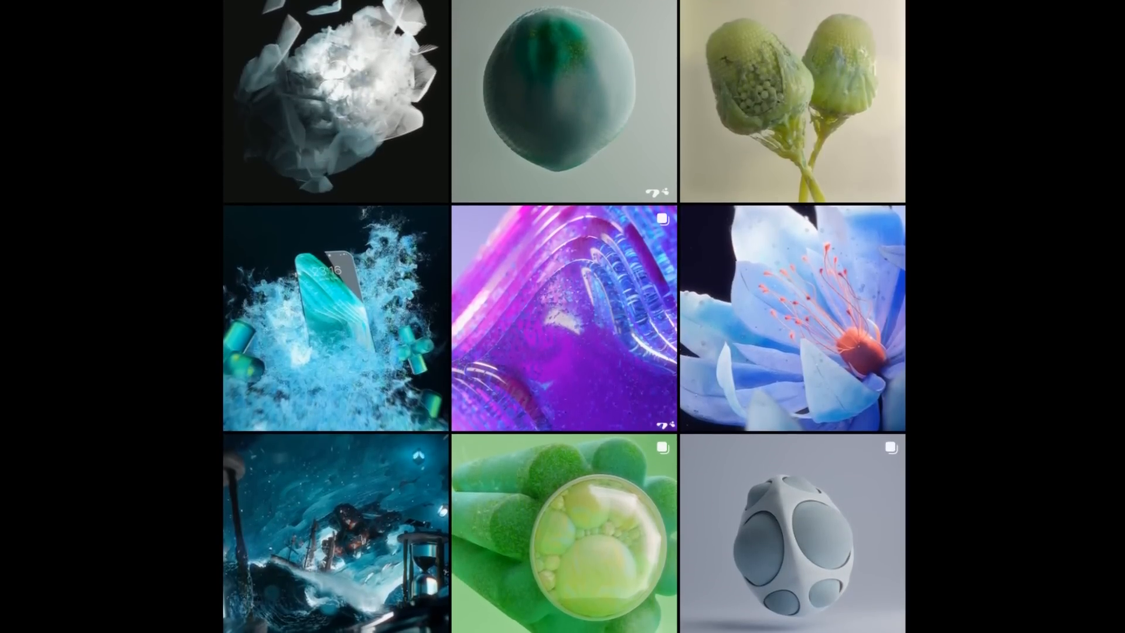
pyautogui.scroll(-2, 565, 316)
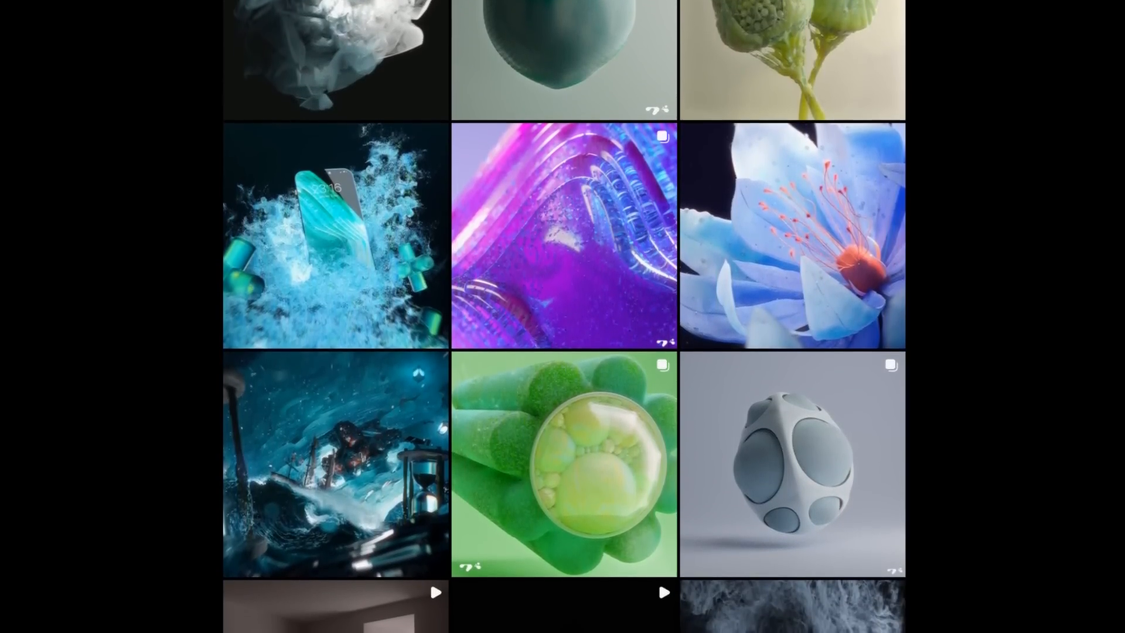